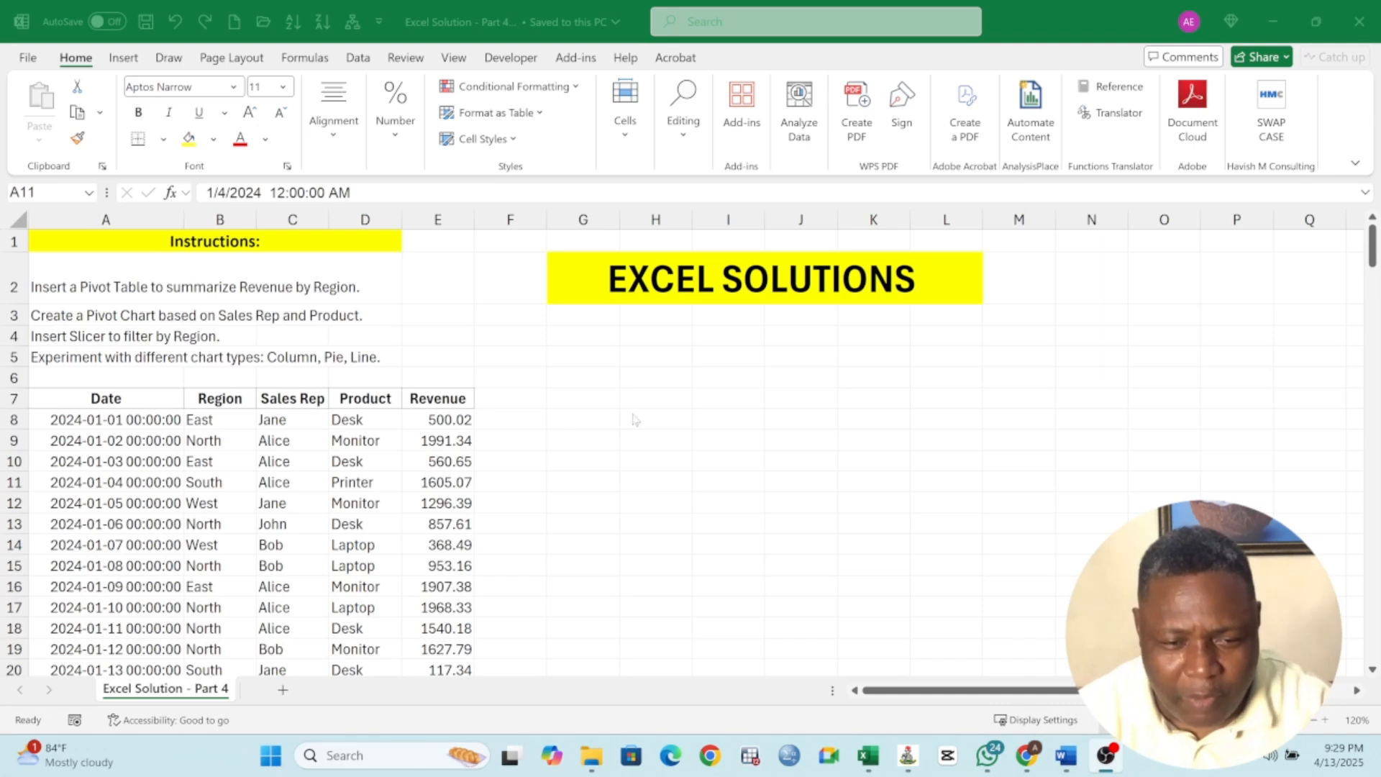
Read the task instructions and the sales data table with Date, Region, Sales Rep, Product and Revenue columns
click(342, 402)
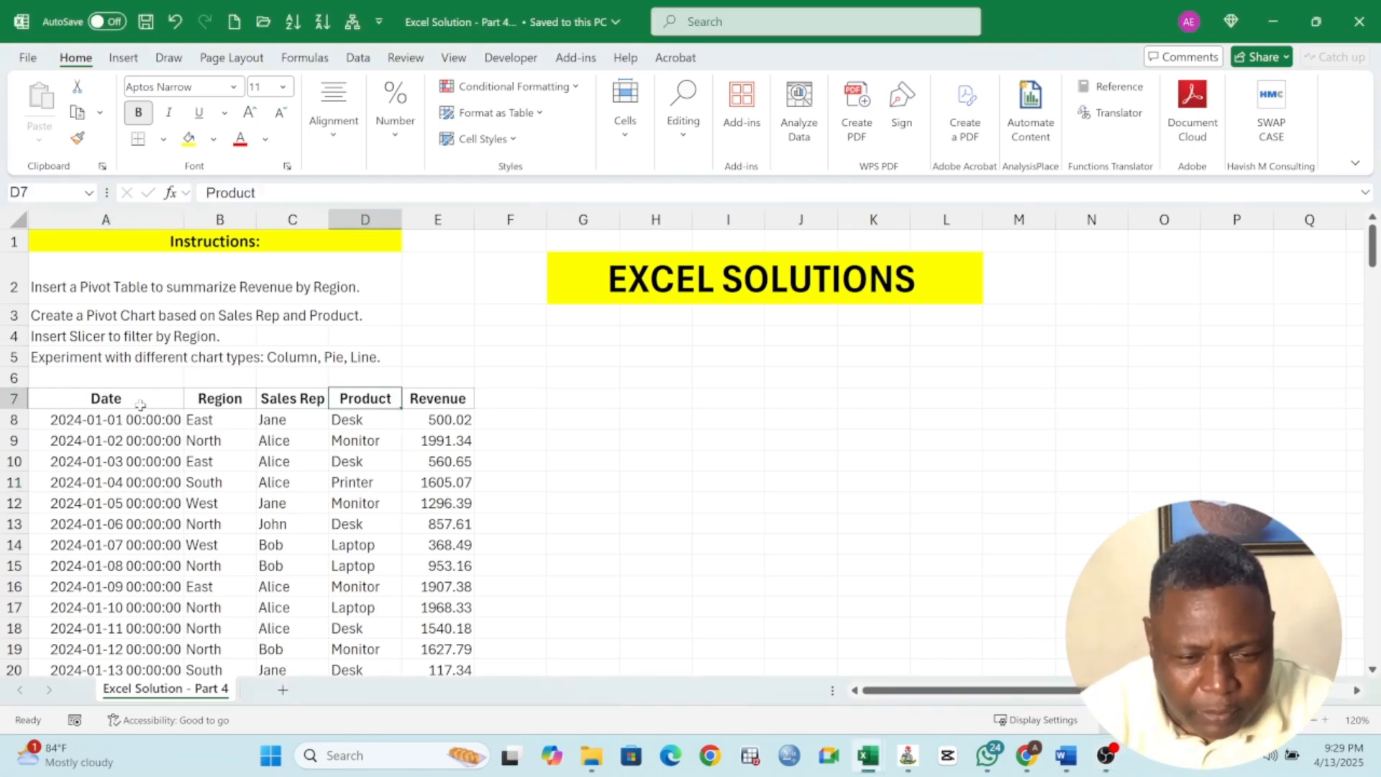
click(87, 287)
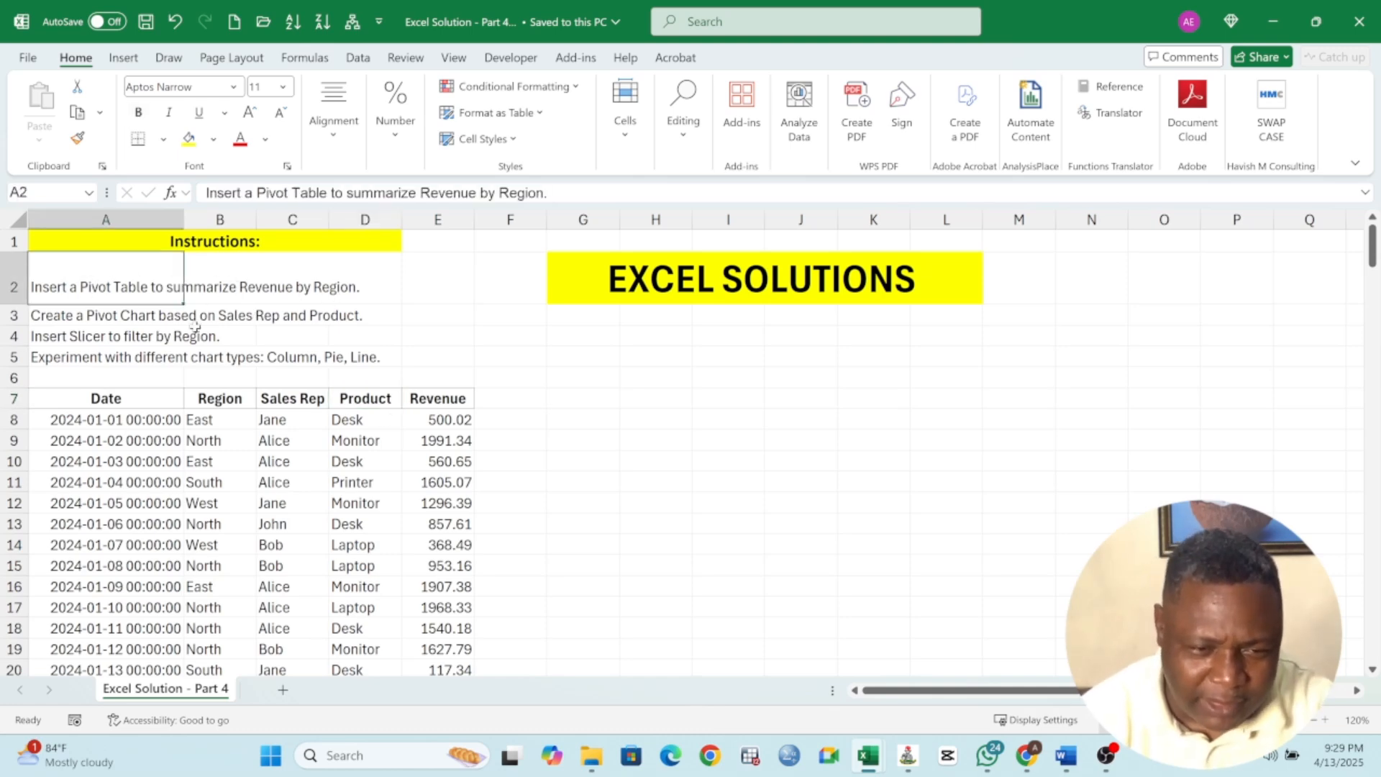
click(97, 320)
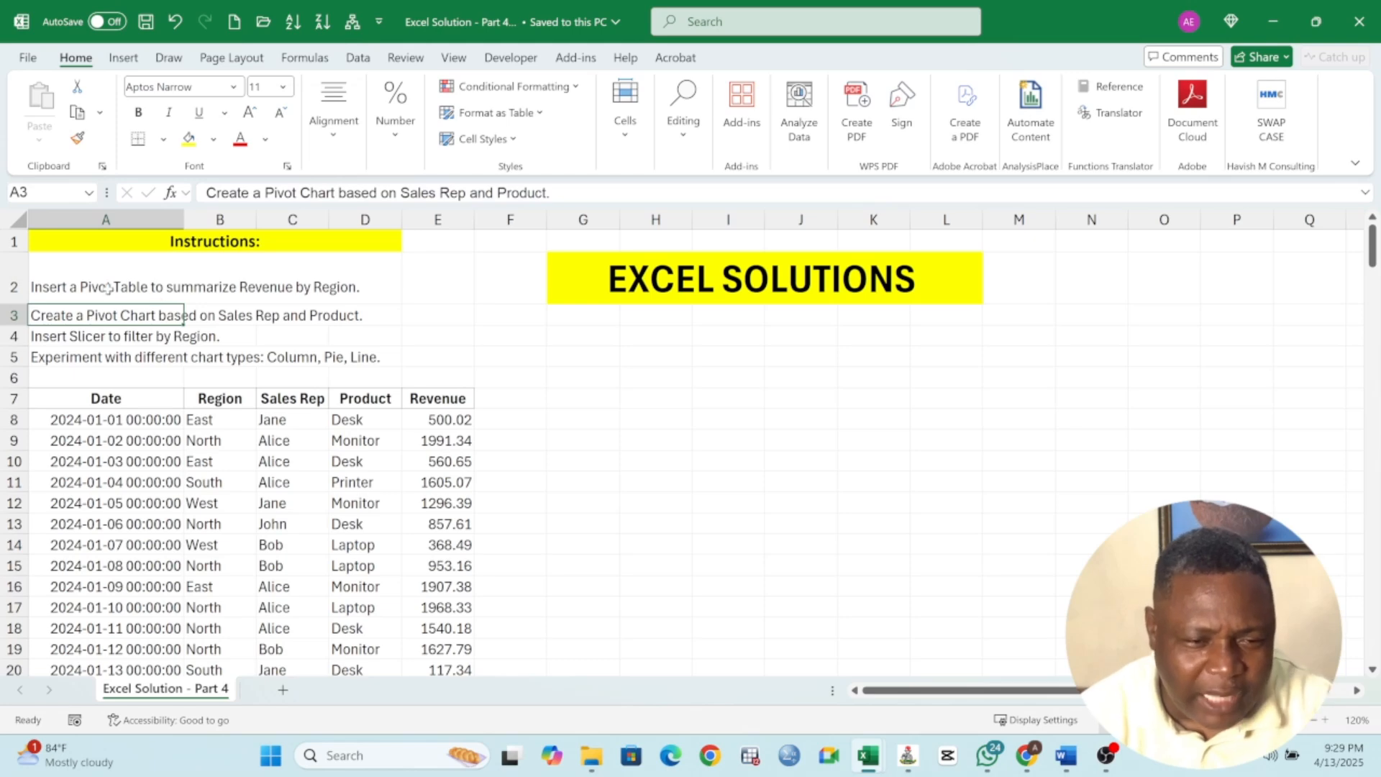
click(107, 288)
drag(150, 278, 394, 341)
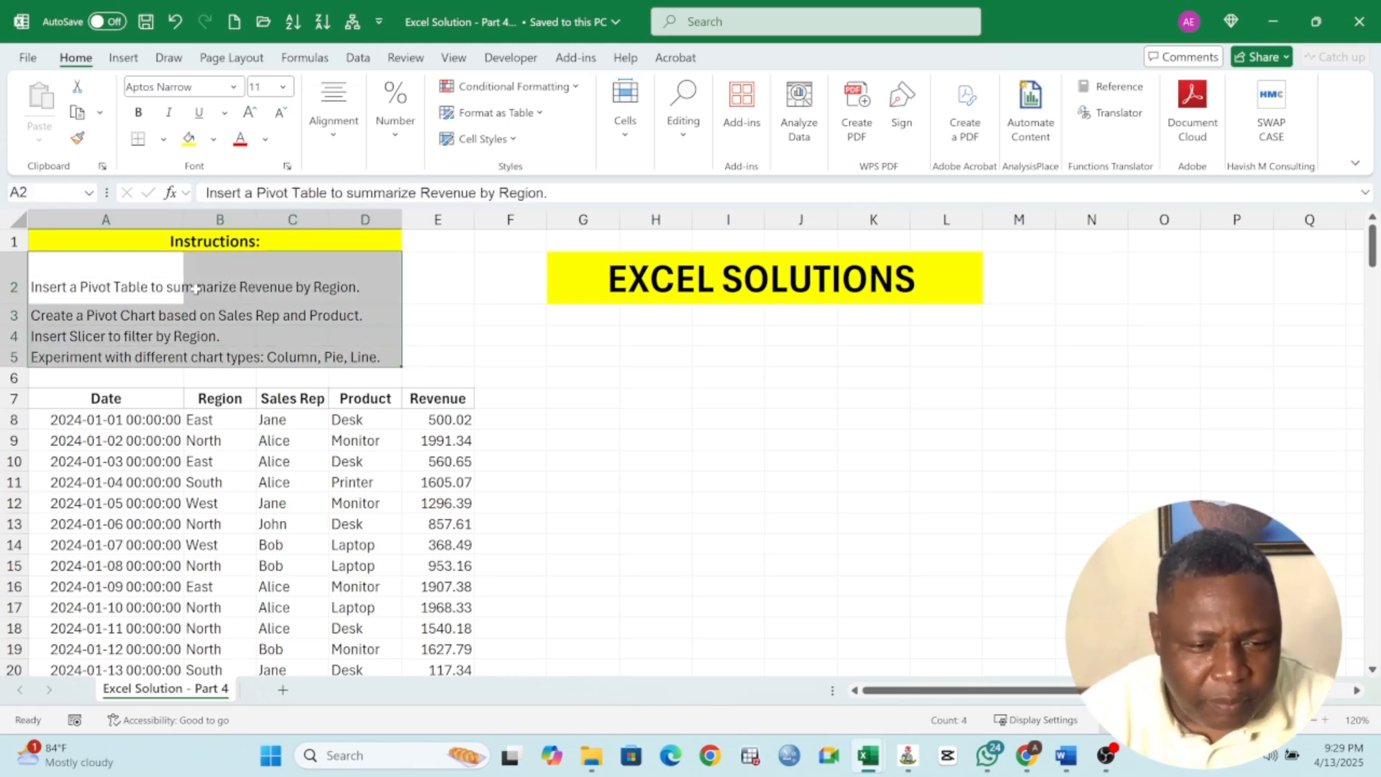
click(155, 290)
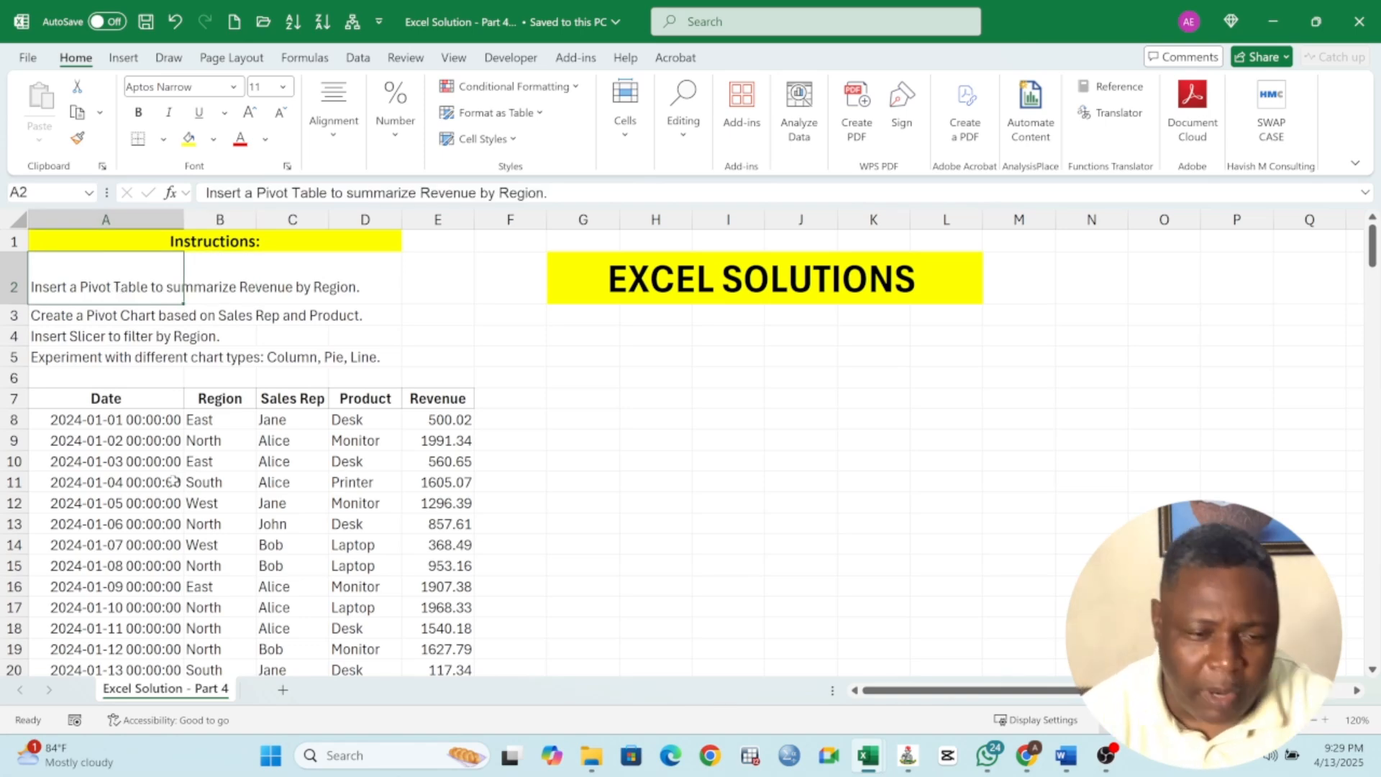
scroll(146, 407, down, 2)
scroll(108, 400, up, 2)
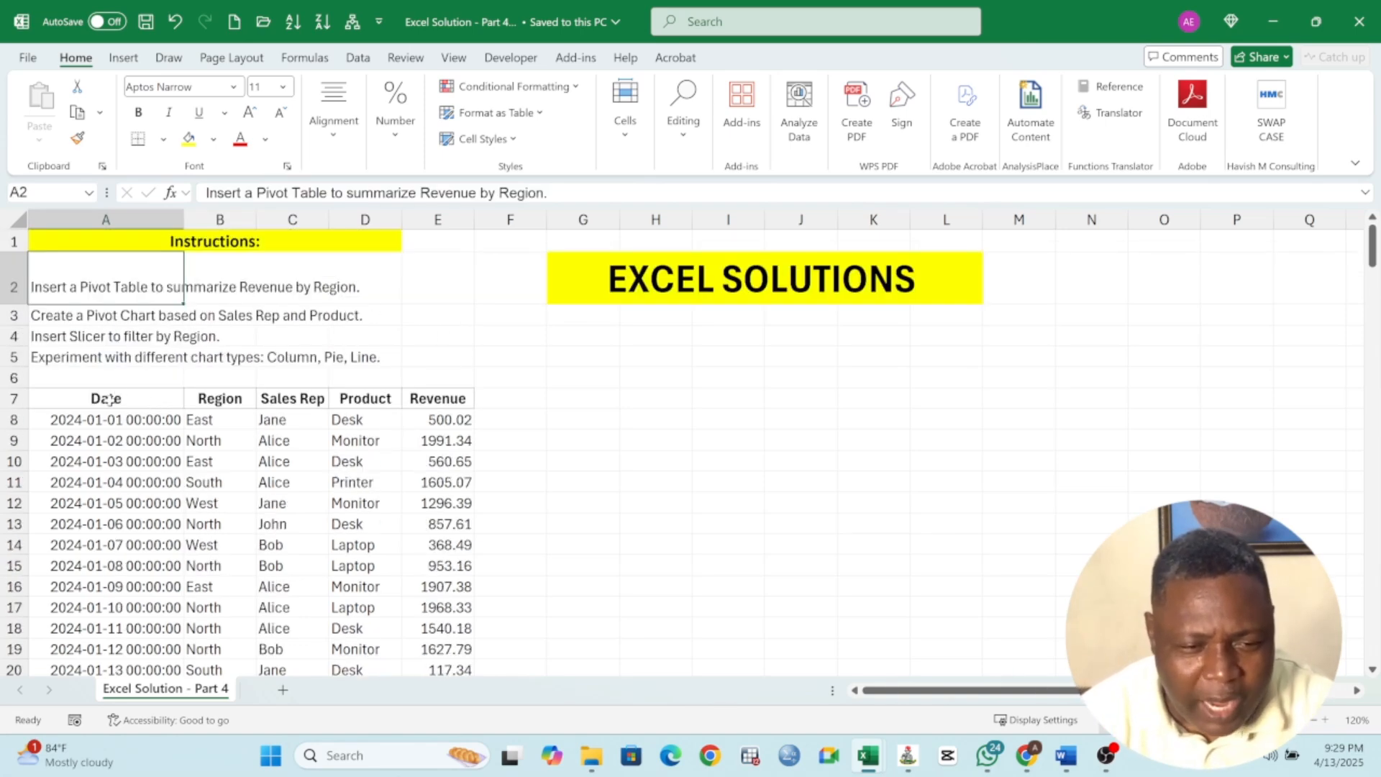
scroll(208, 408, down, 1)
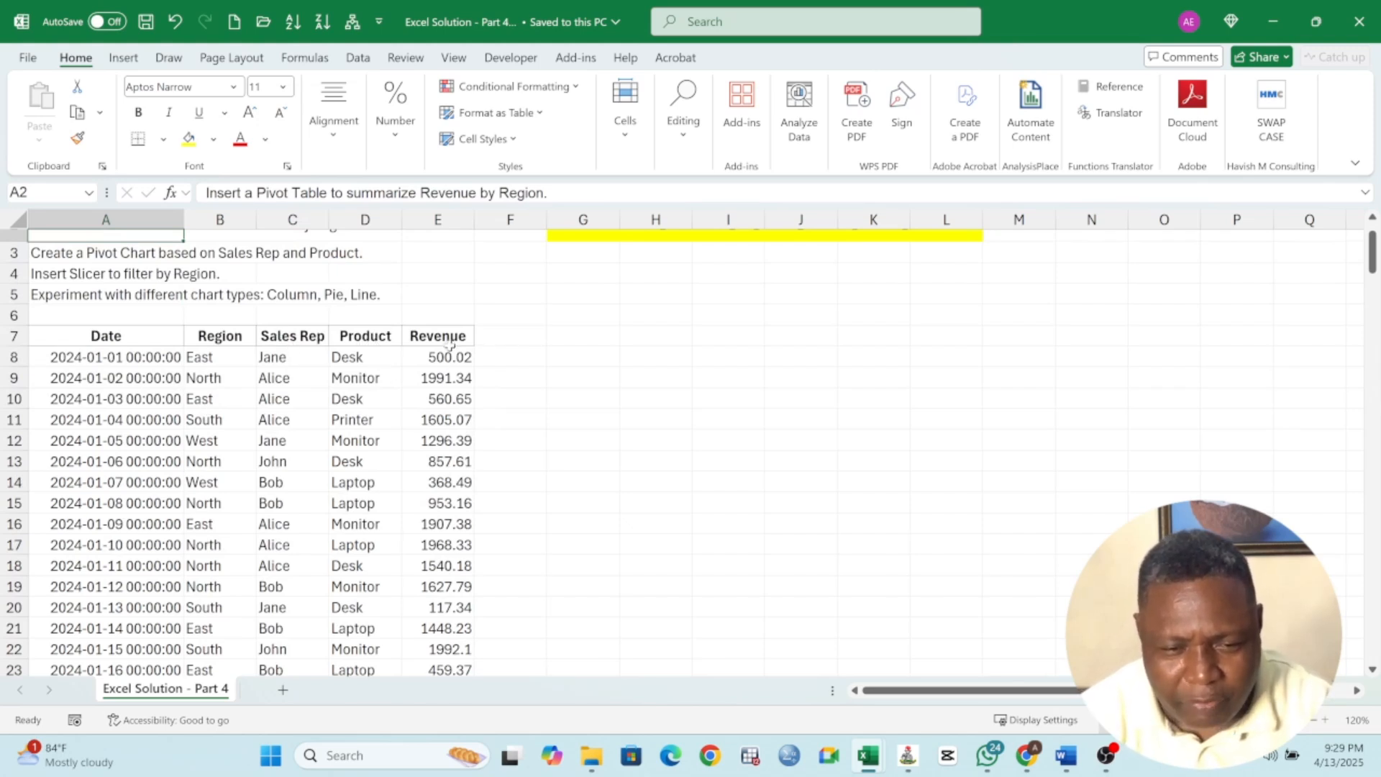
Format the Date column values from A8 down to the last record as Short Date
click(111, 358)
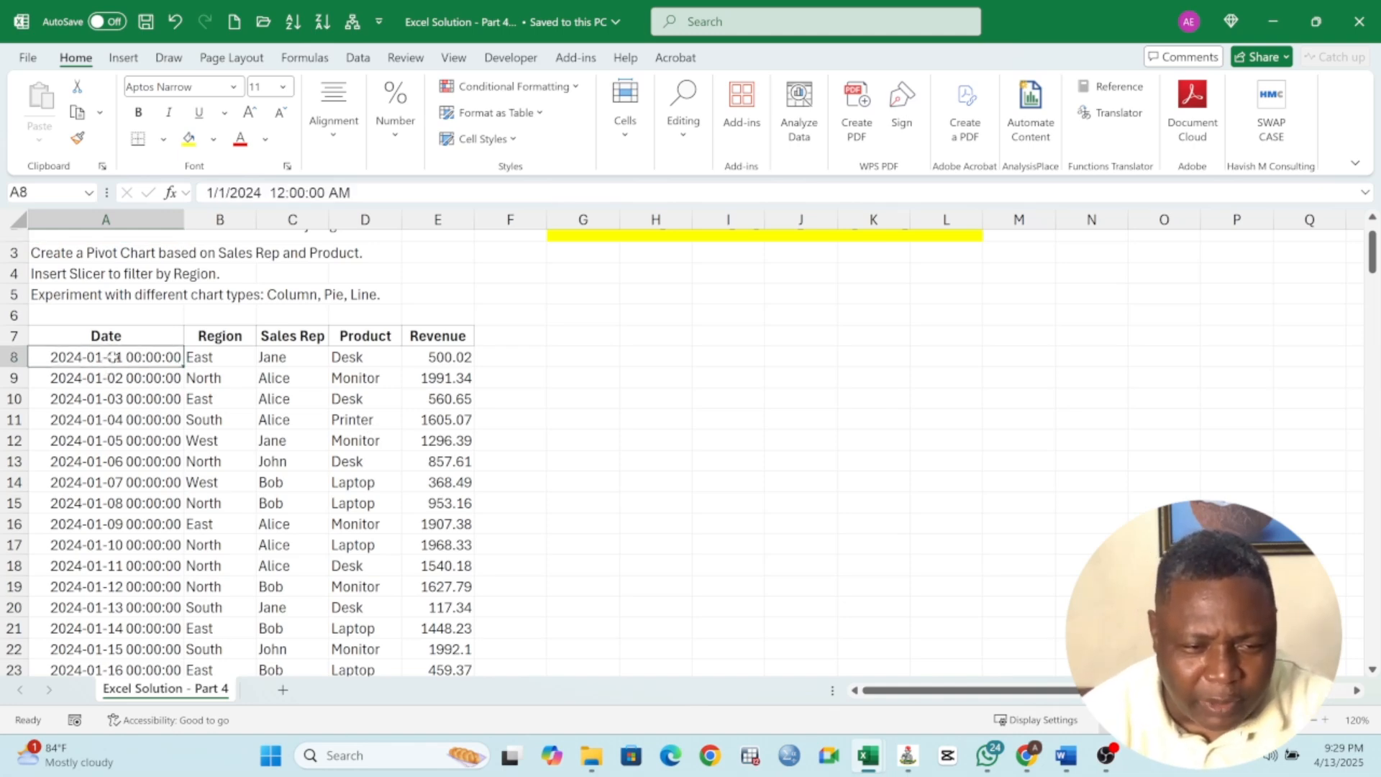
drag(113, 357, 124, 656)
scroll(158, 403, up, 4)
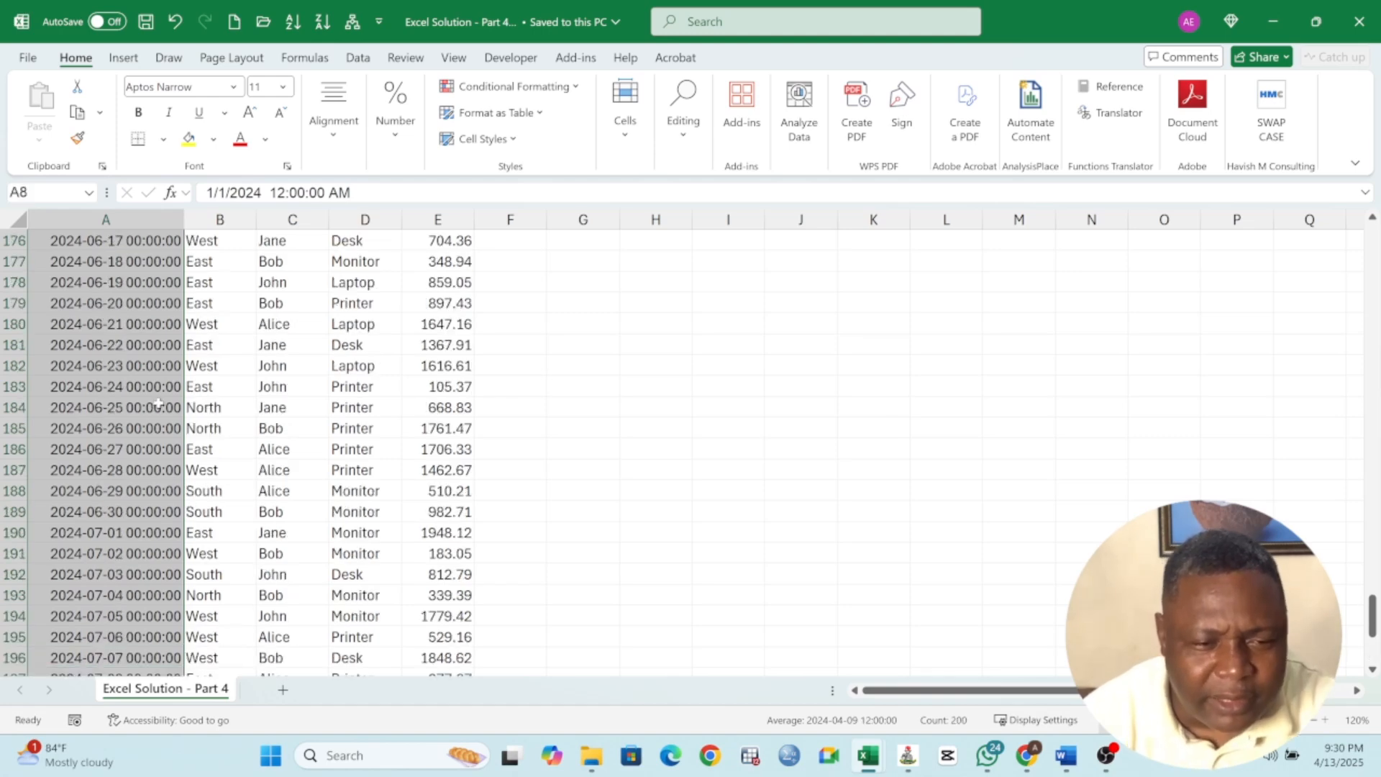
scroll(158, 403, up, 20)
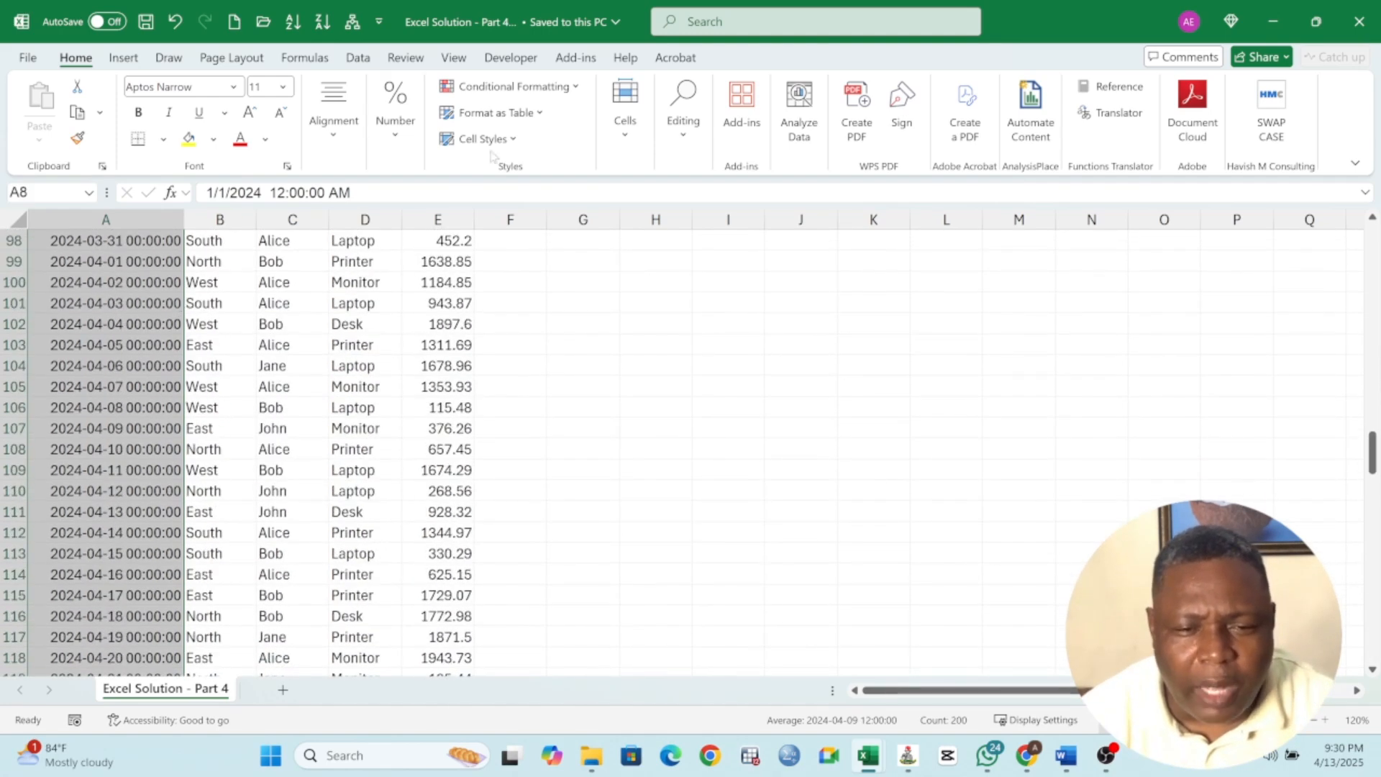
click(400, 137)
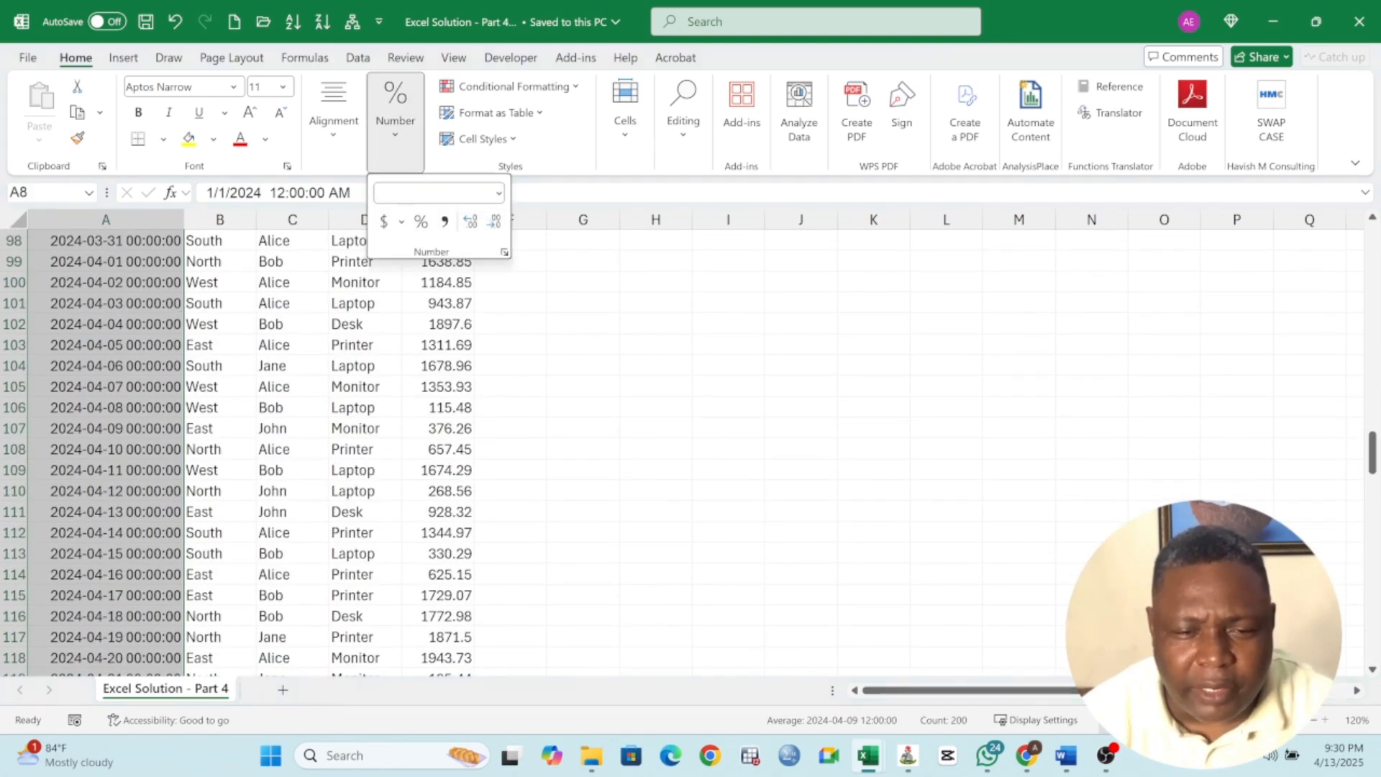
click(498, 193)
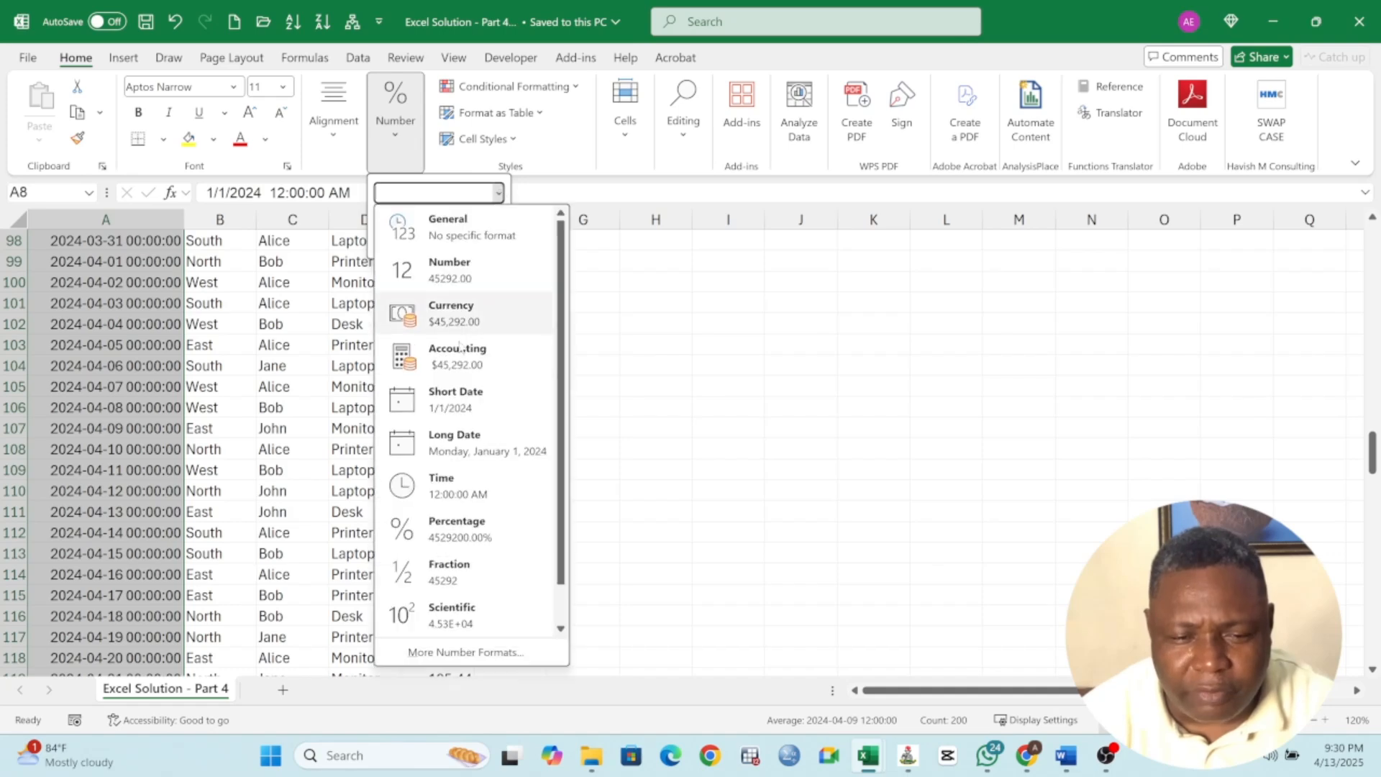
click(472, 407)
Scroll through the Date column to check the reformatted dates
scroll(141, 429, down, 13)
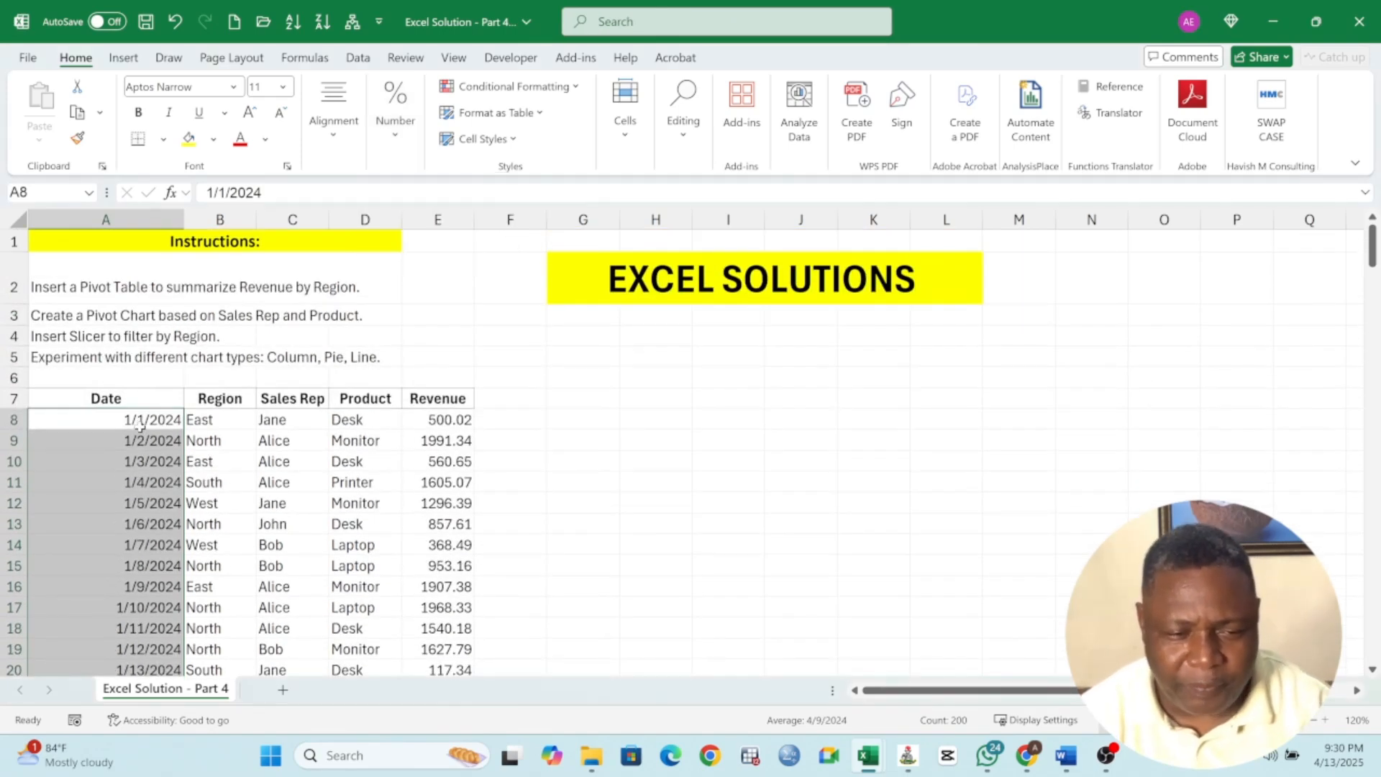
scroll(141, 424, down, 20)
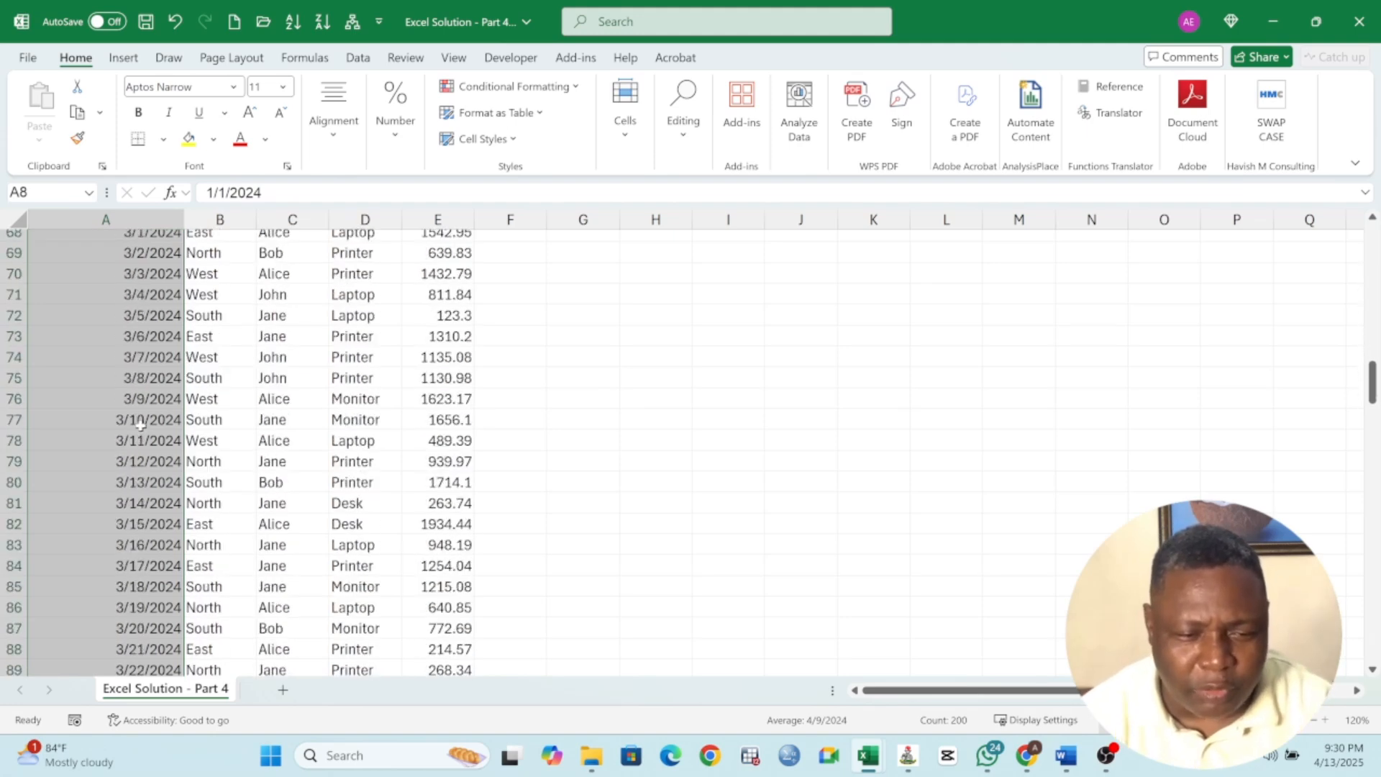
scroll(149, 413, down, 20)
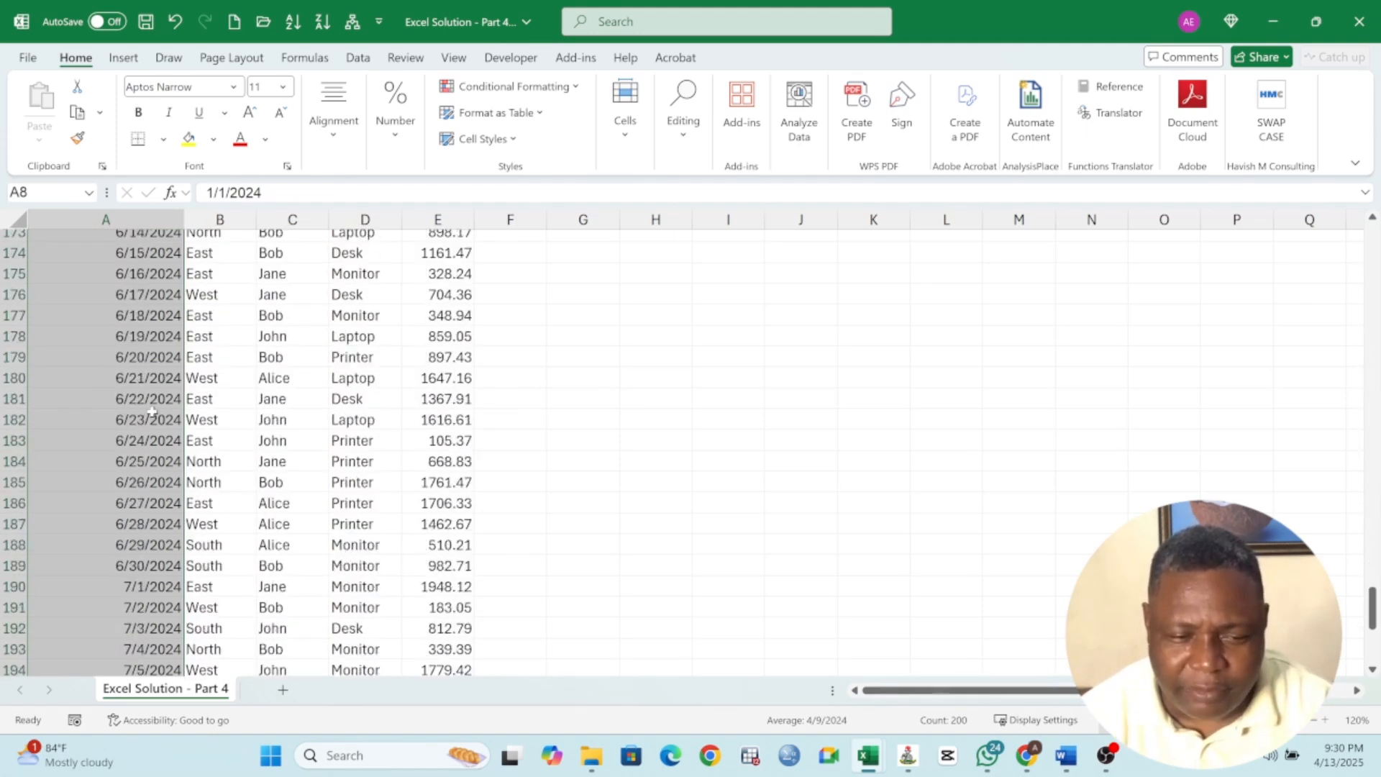
scroll(154, 403, up, 15)
scroll(160, 389, up, 20)
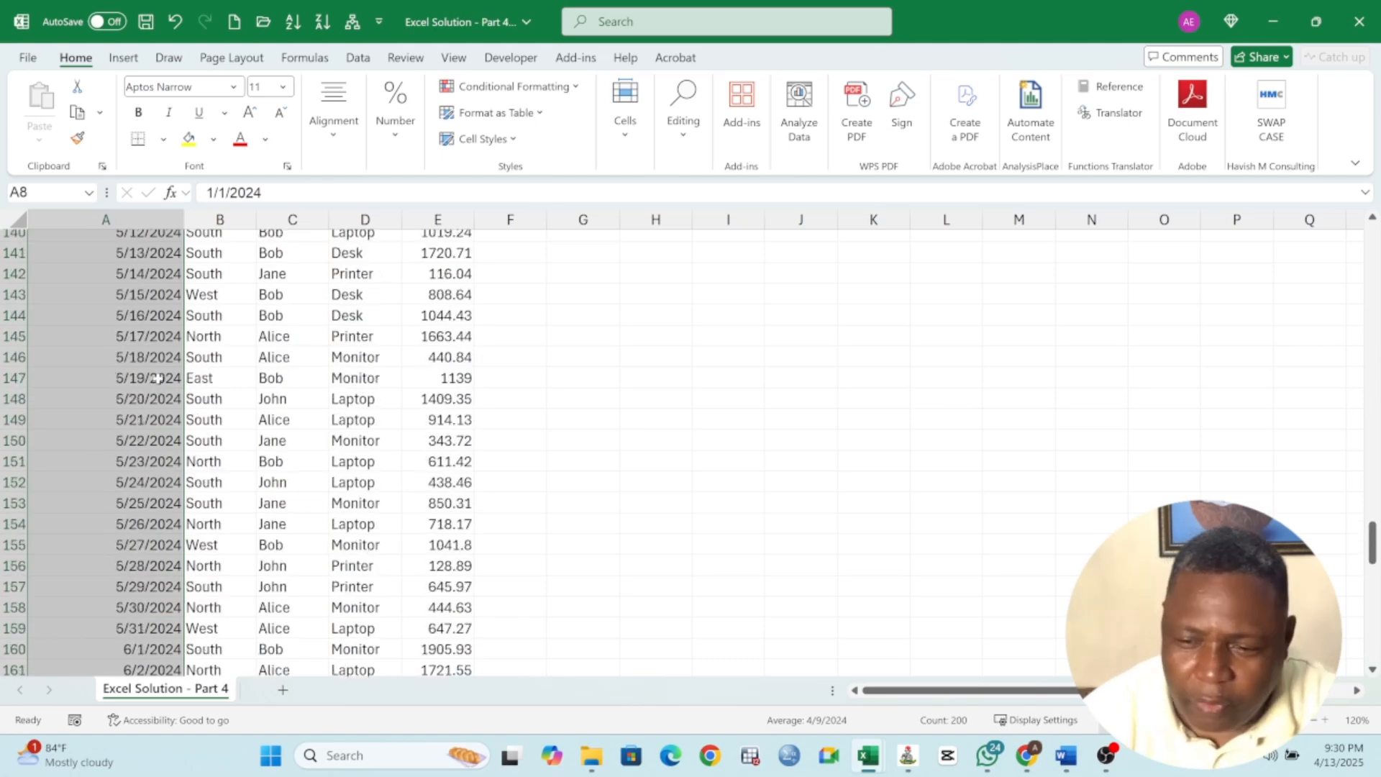
scroll(175, 344, up, 16)
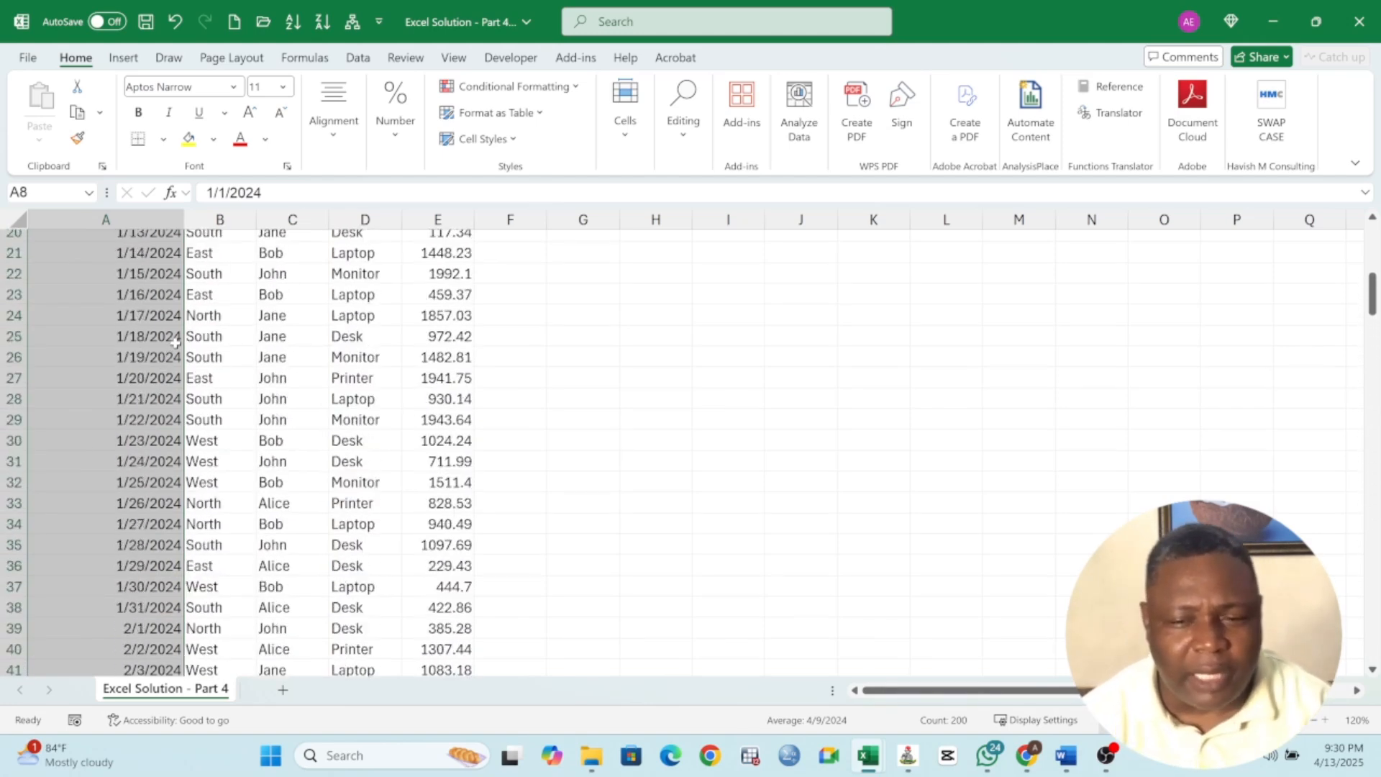
click(80, 288)
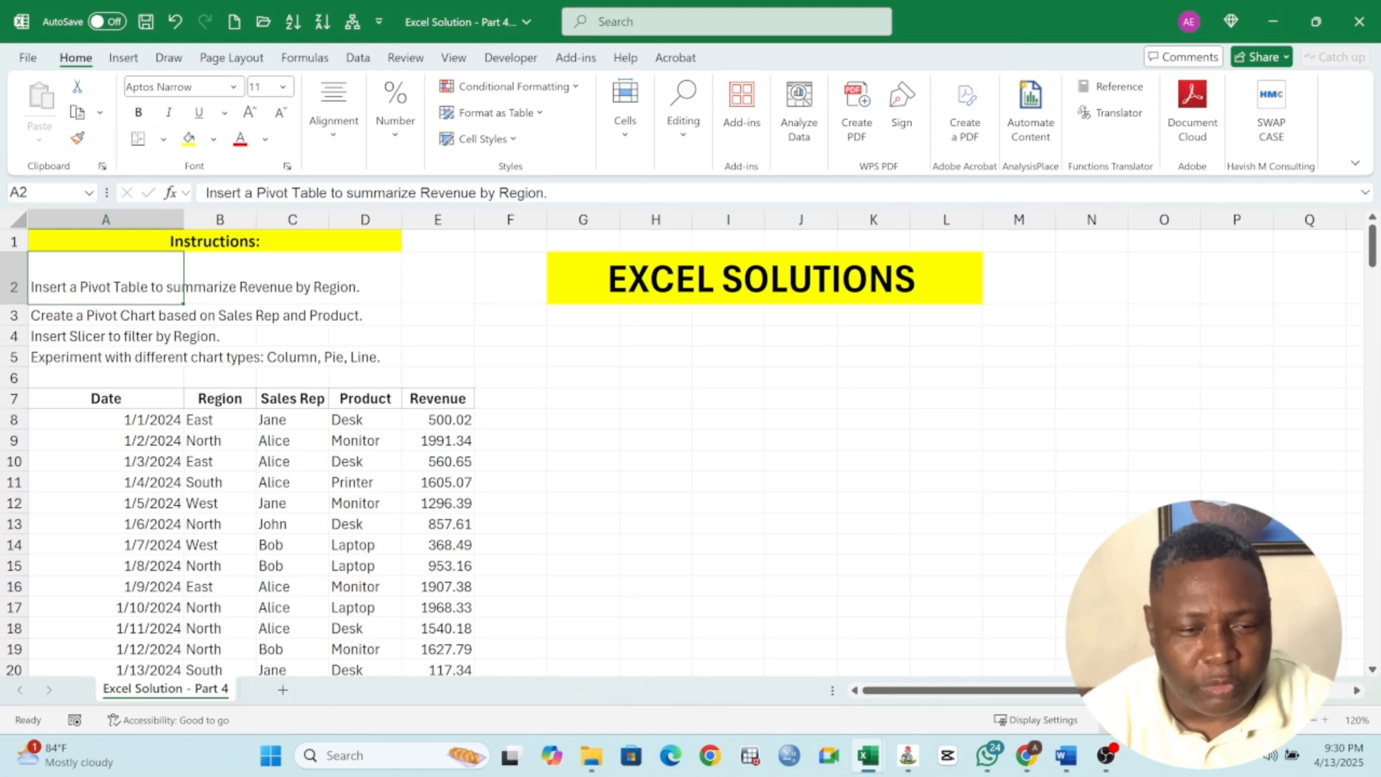
Insert a PivotTable from the sales table A7:E207 on a new worksheet
click(105, 401)
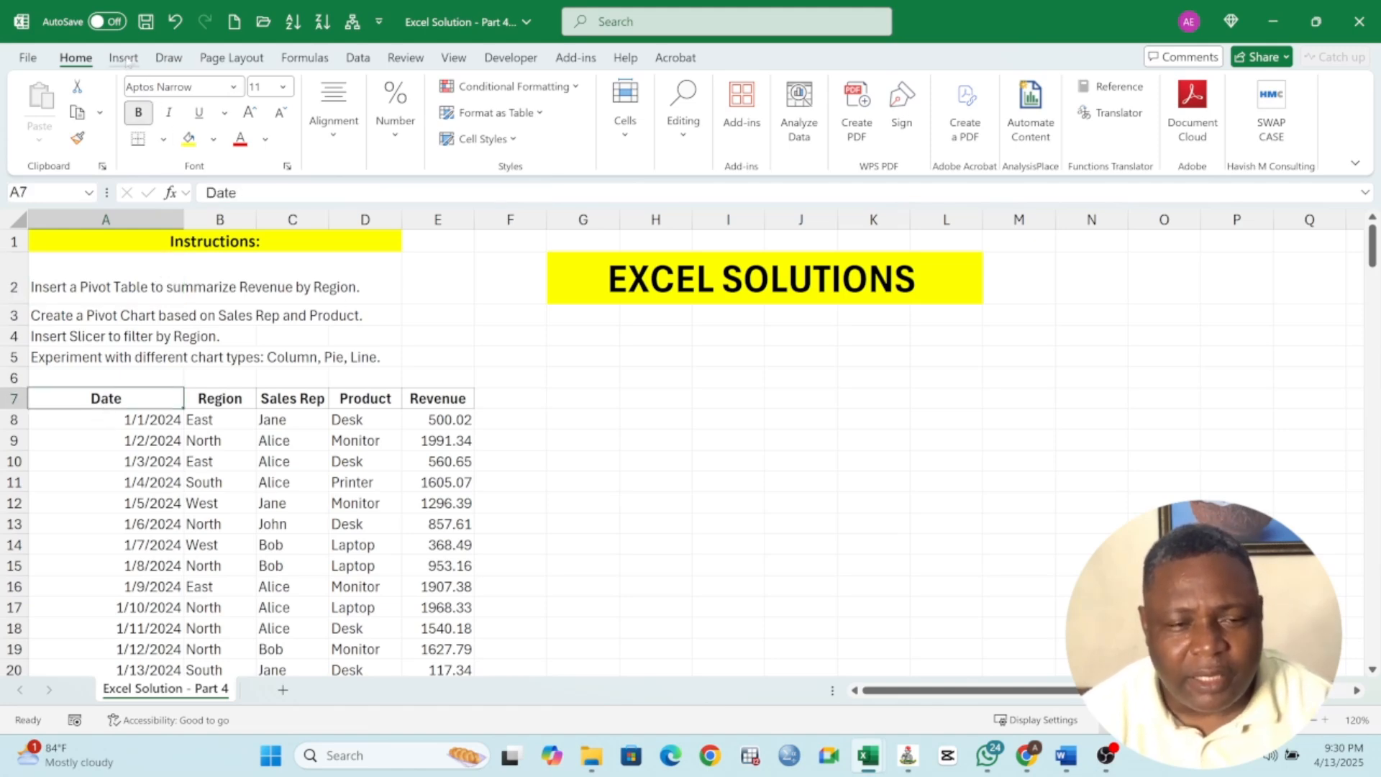
click(125, 59)
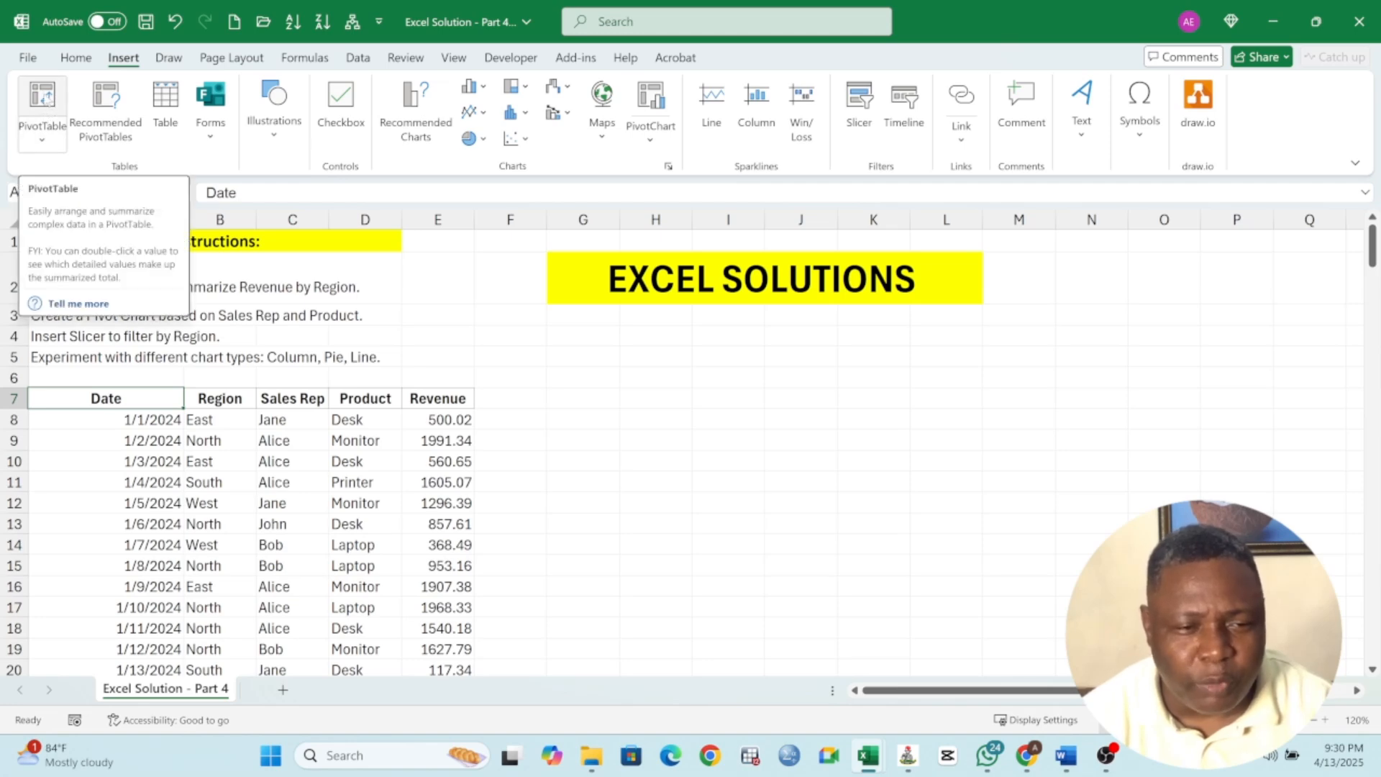
click(42, 97)
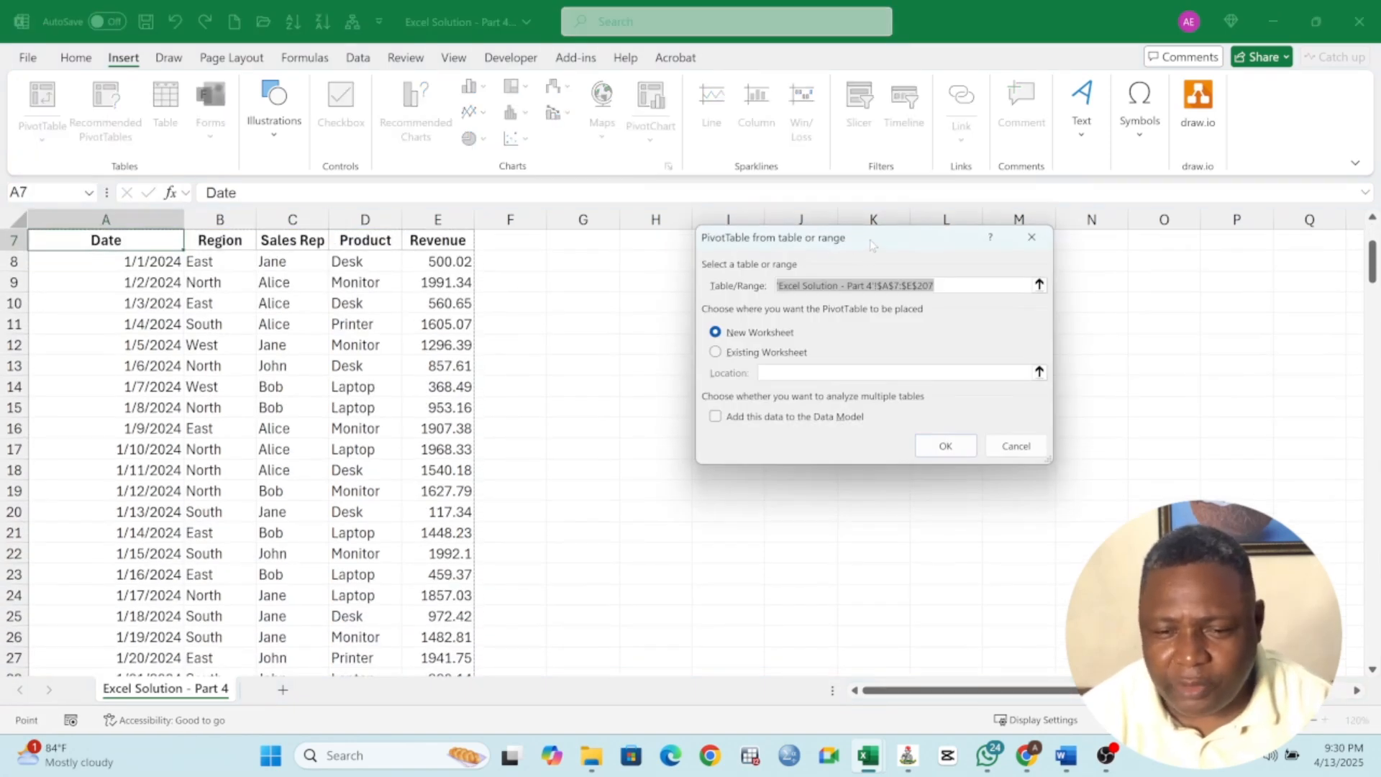
drag(871, 245, 800, 267)
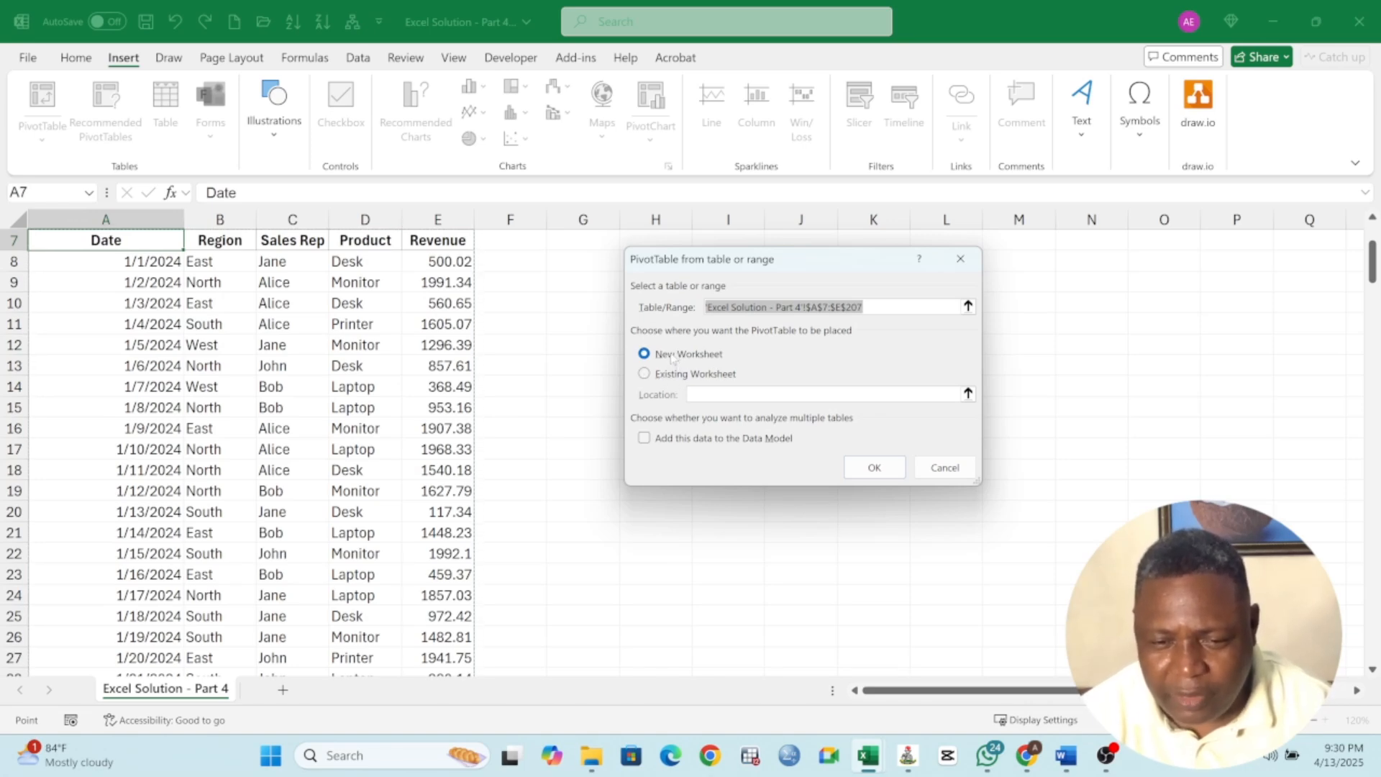
click(875, 469)
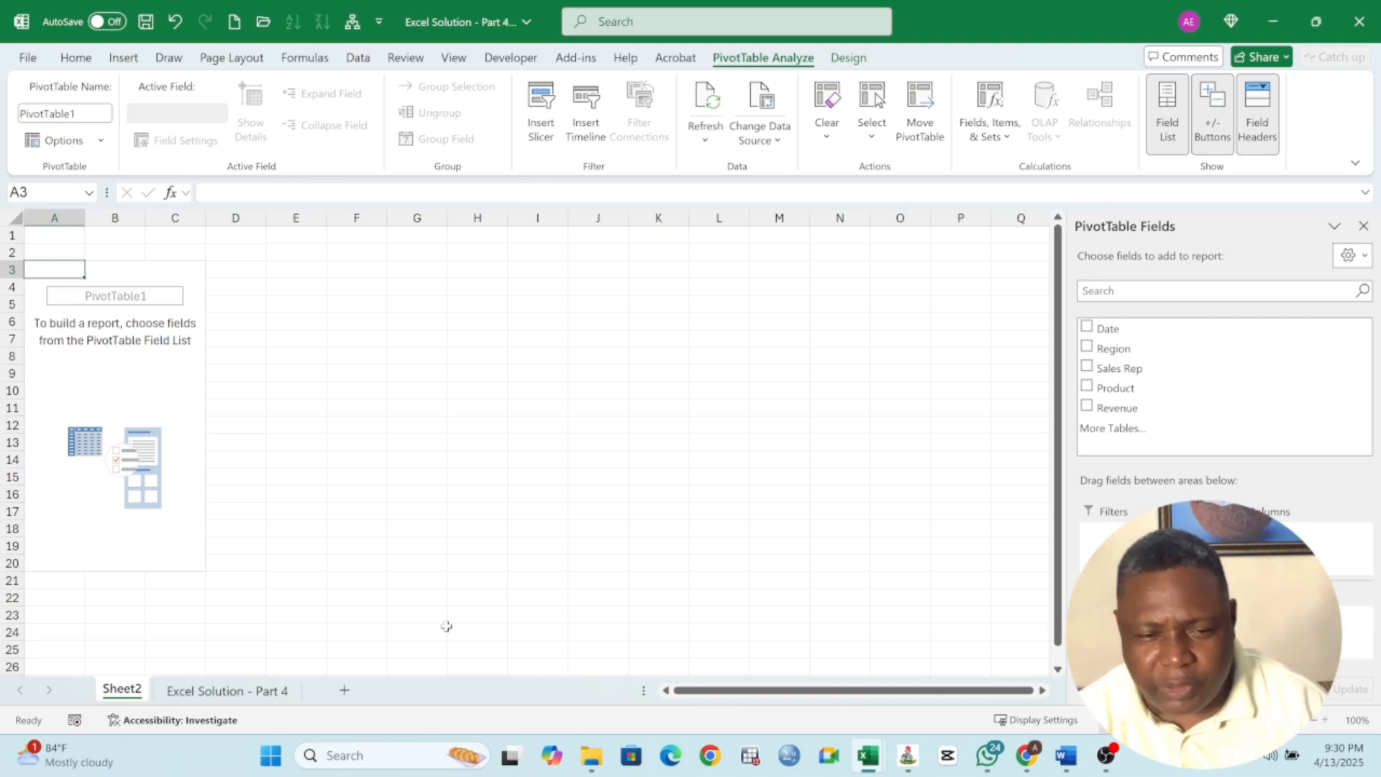
Move the new pivot sheet after the data sheet and rename it Summary Sheet
click(215, 693)
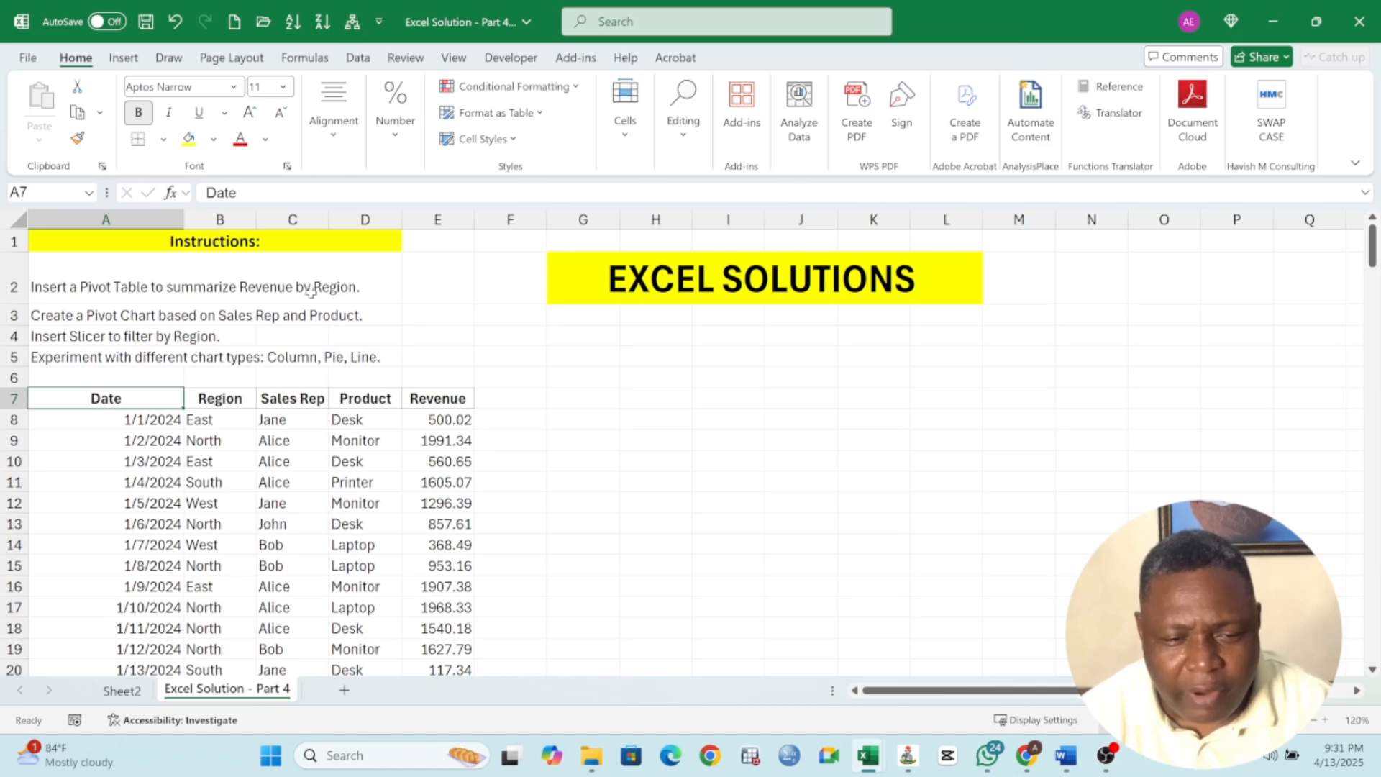
click(122, 691)
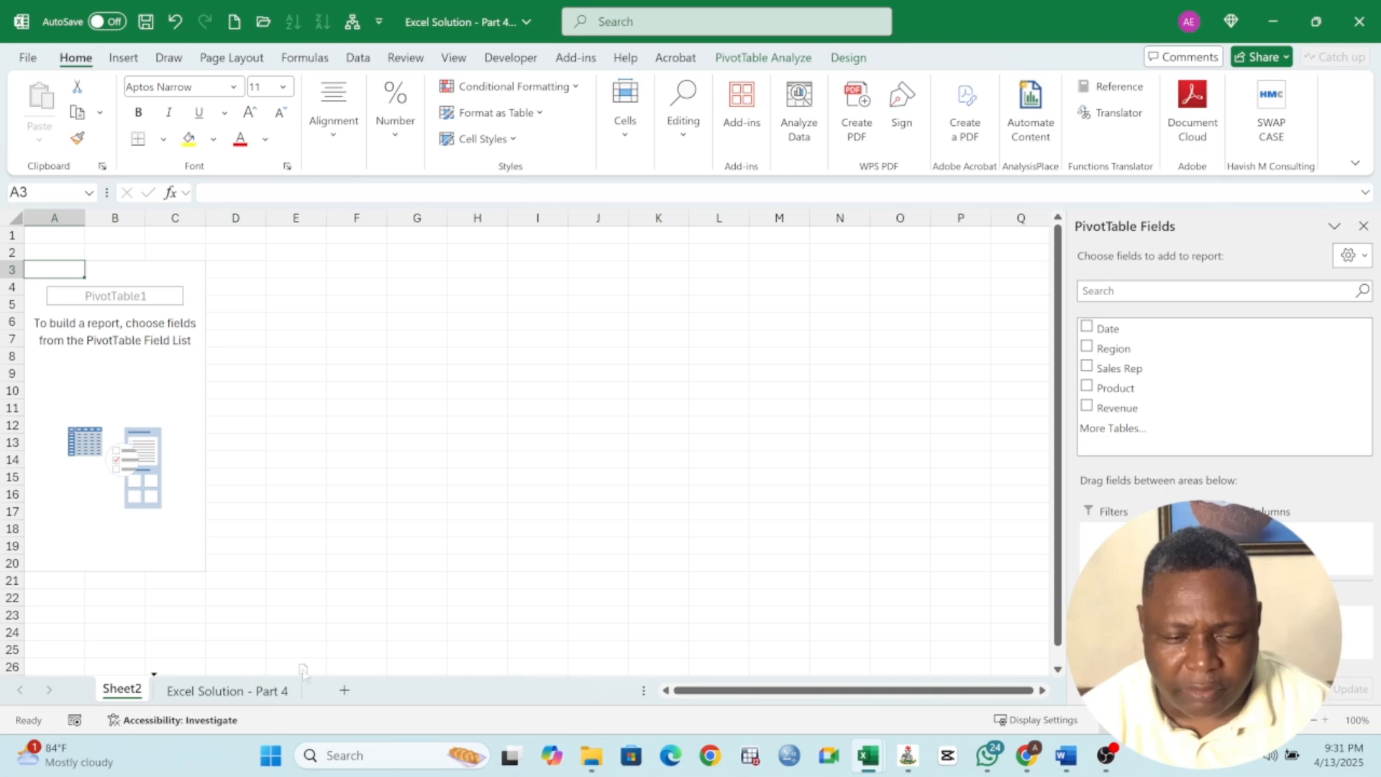
drag(303, 670, 305, 668)
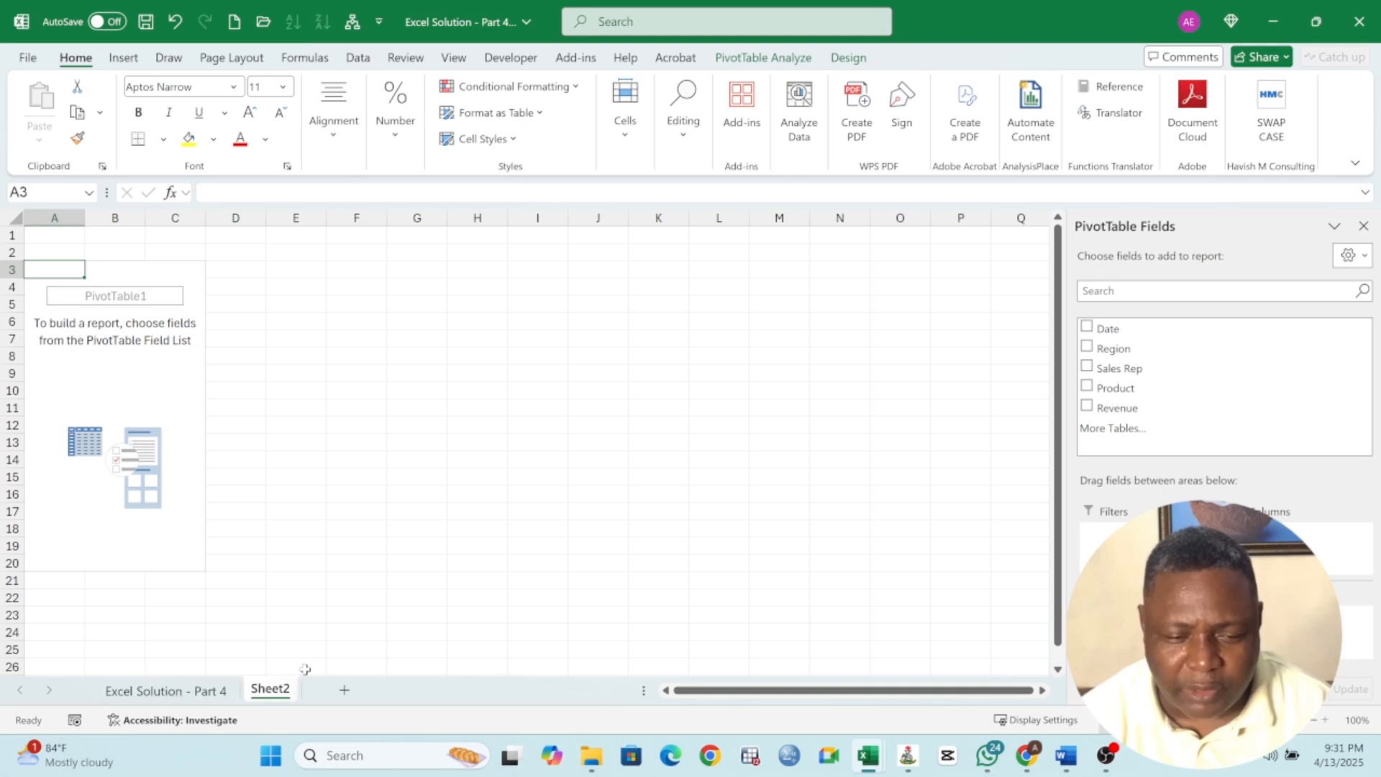
double_click(273, 690)
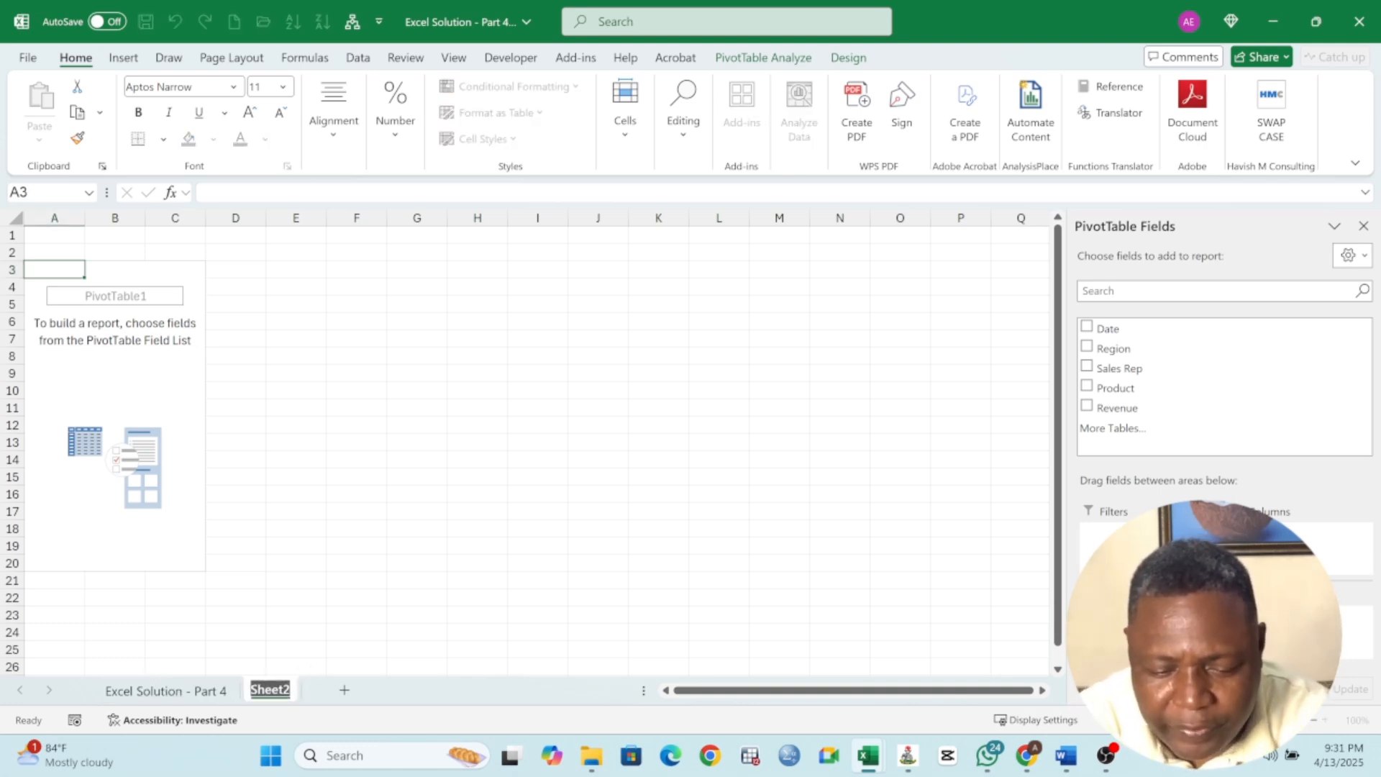
text(Summary She)
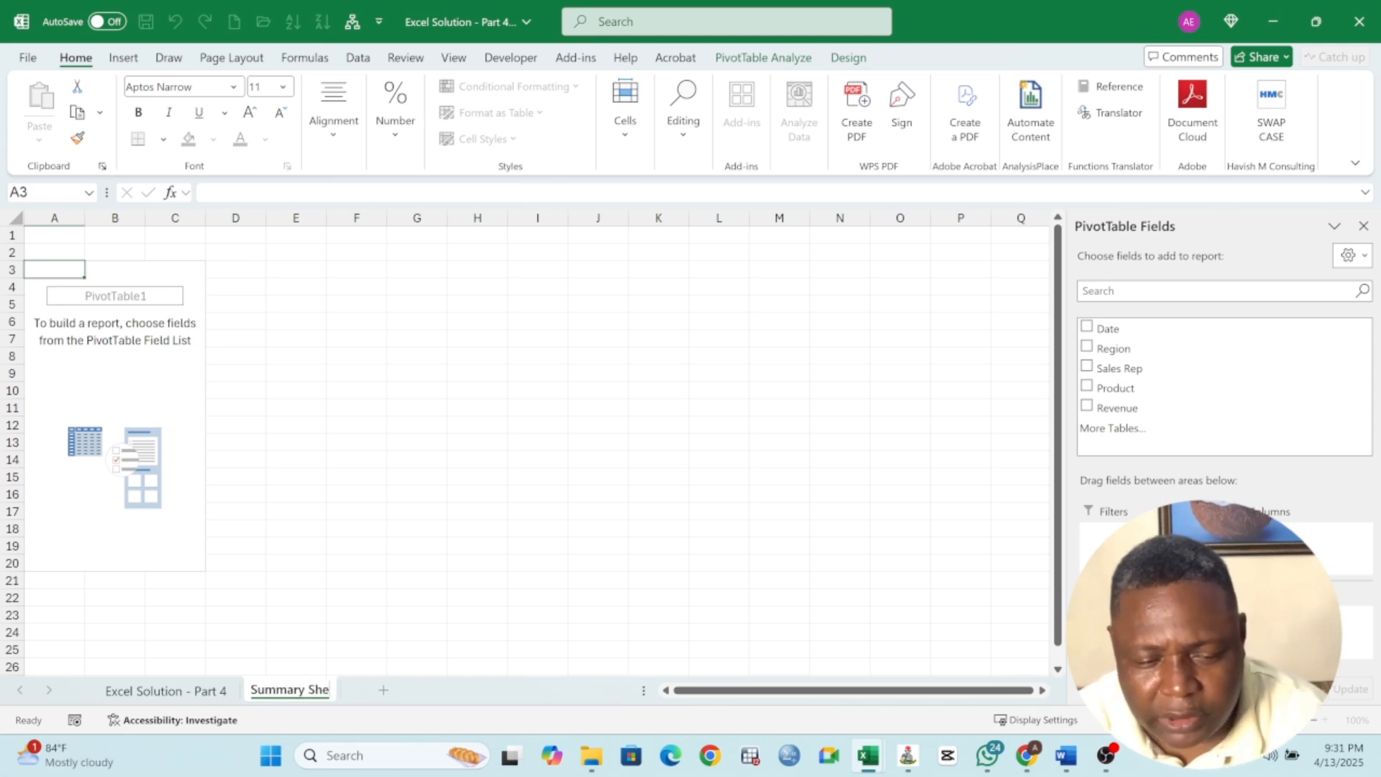
text(et)
click(347, 491)
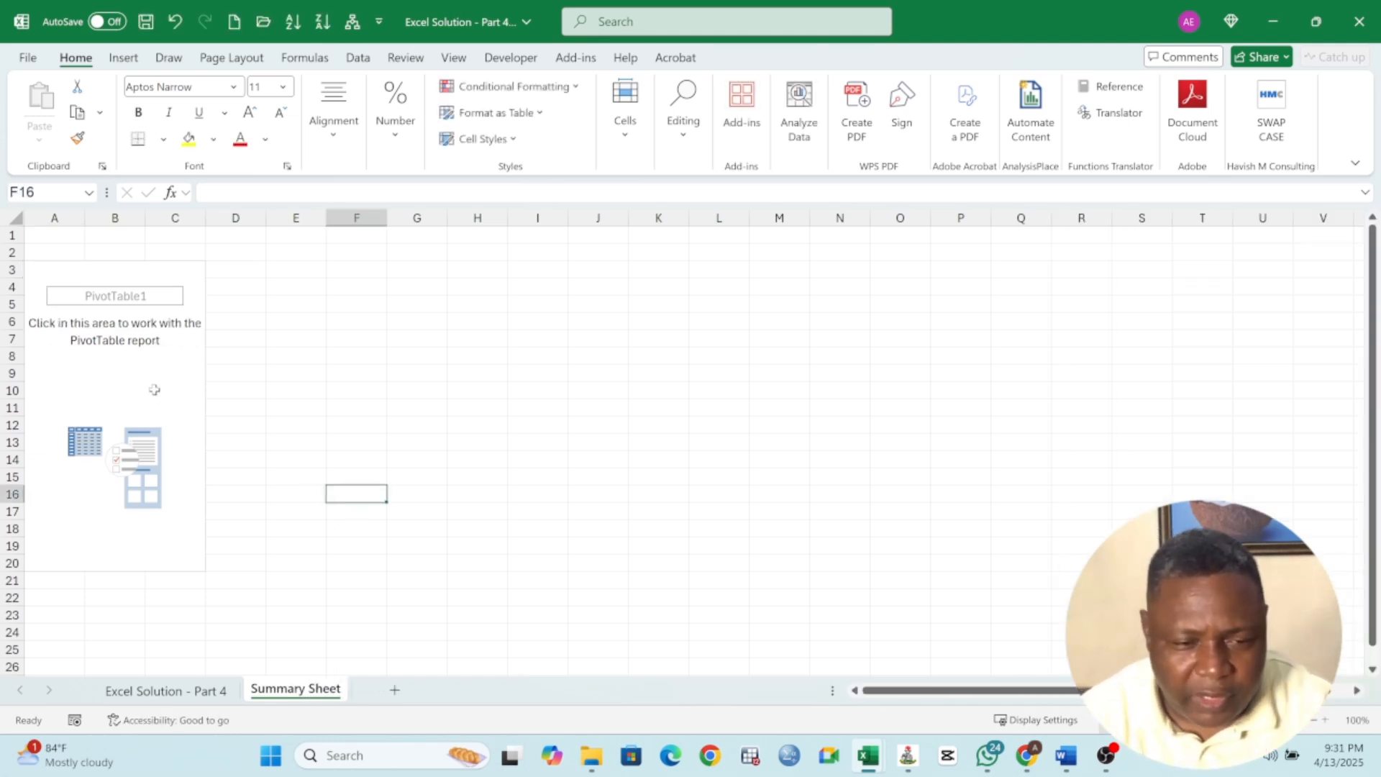
Add Region as row labels and Revenue as summed values to the pivot table
click(154, 389)
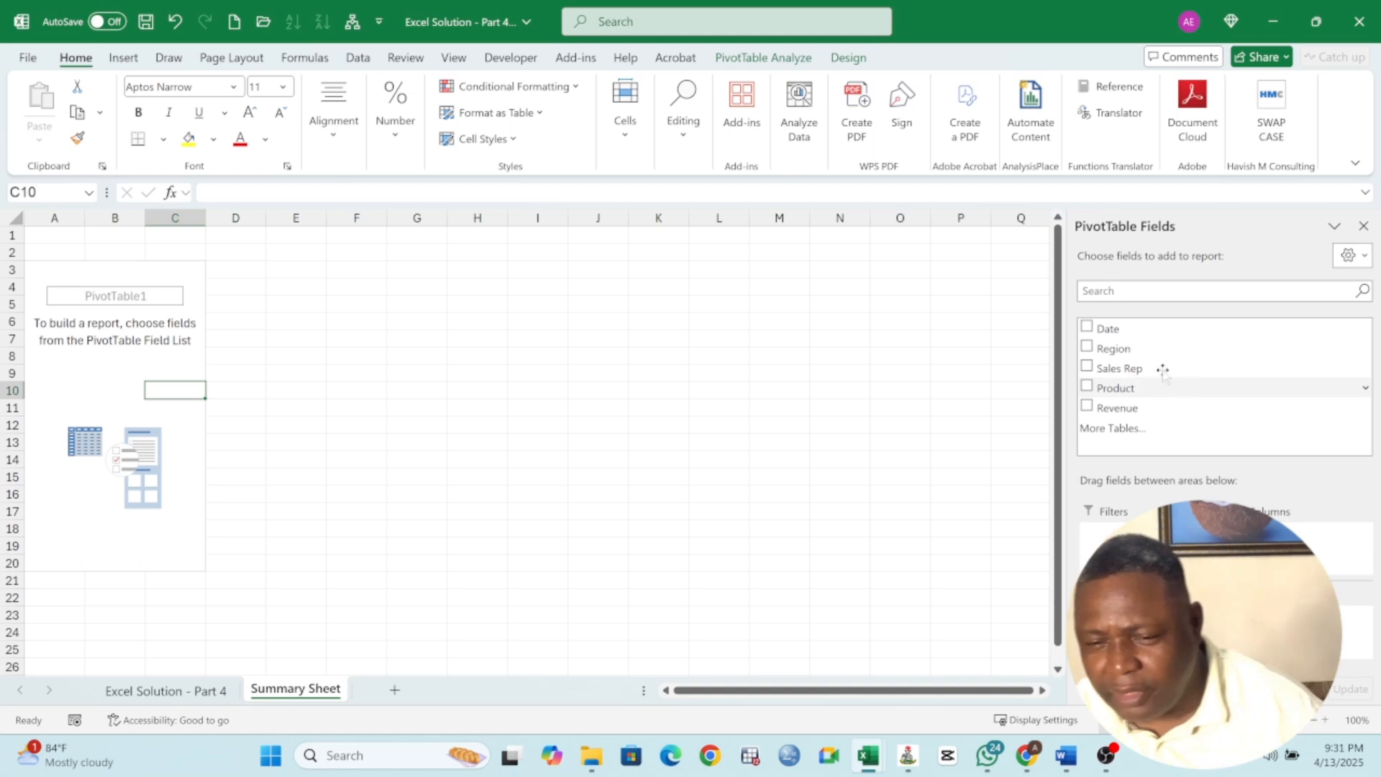
click(1086, 347)
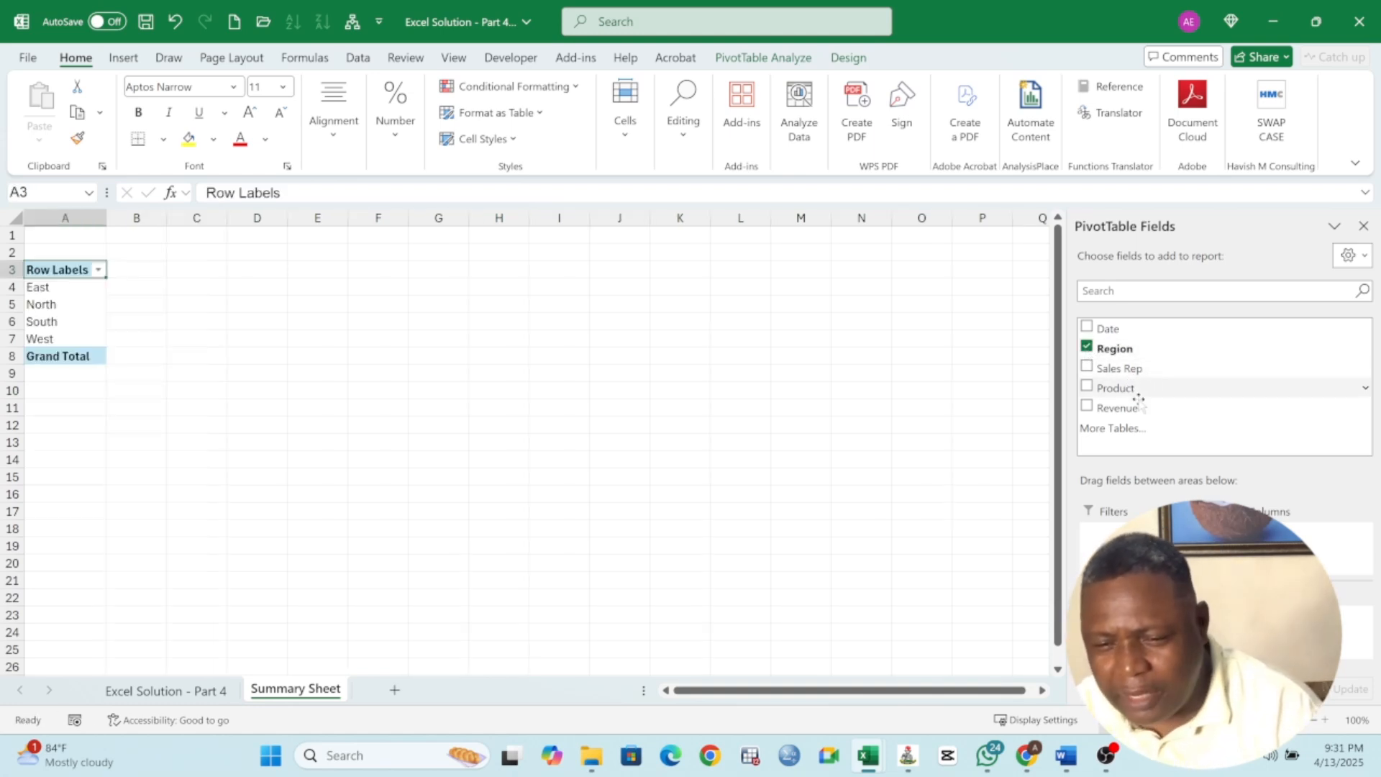
click(1086, 406)
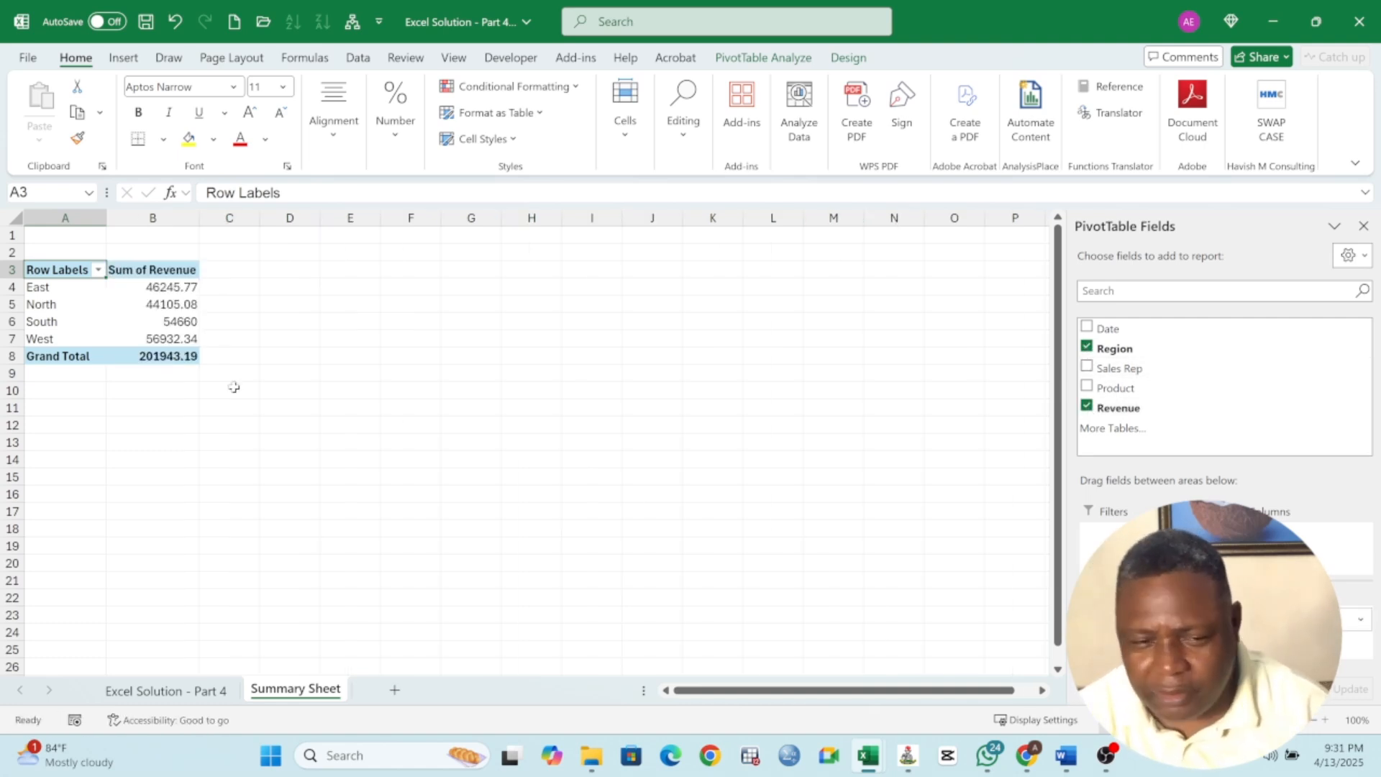
Zoom in on the pivot table and delete the empty first row above it
click(1324, 721)
click(1323, 721)
click(1323, 721)
click(1323, 721)
click(1323, 721)
click(1324, 720)
click(1324, 720)
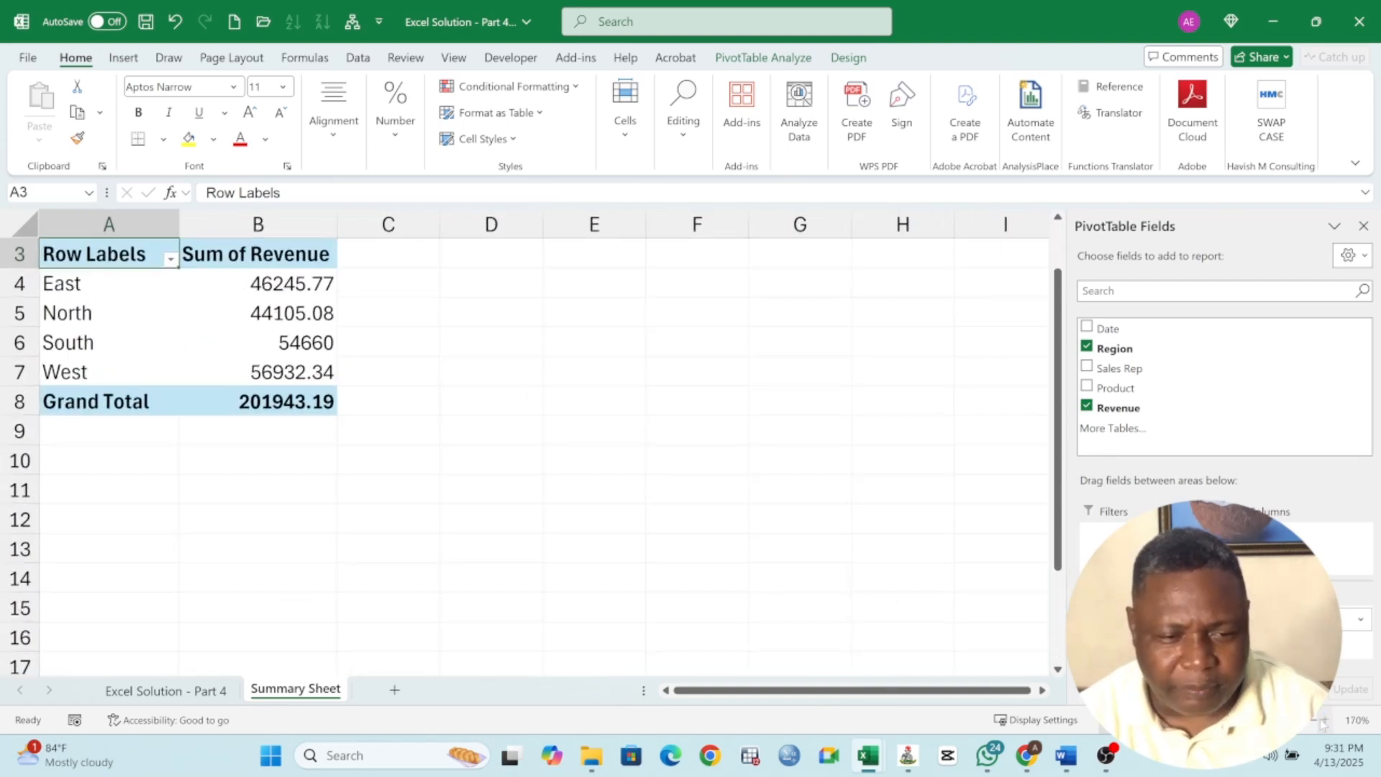
scroll(288, 417, up, 1)
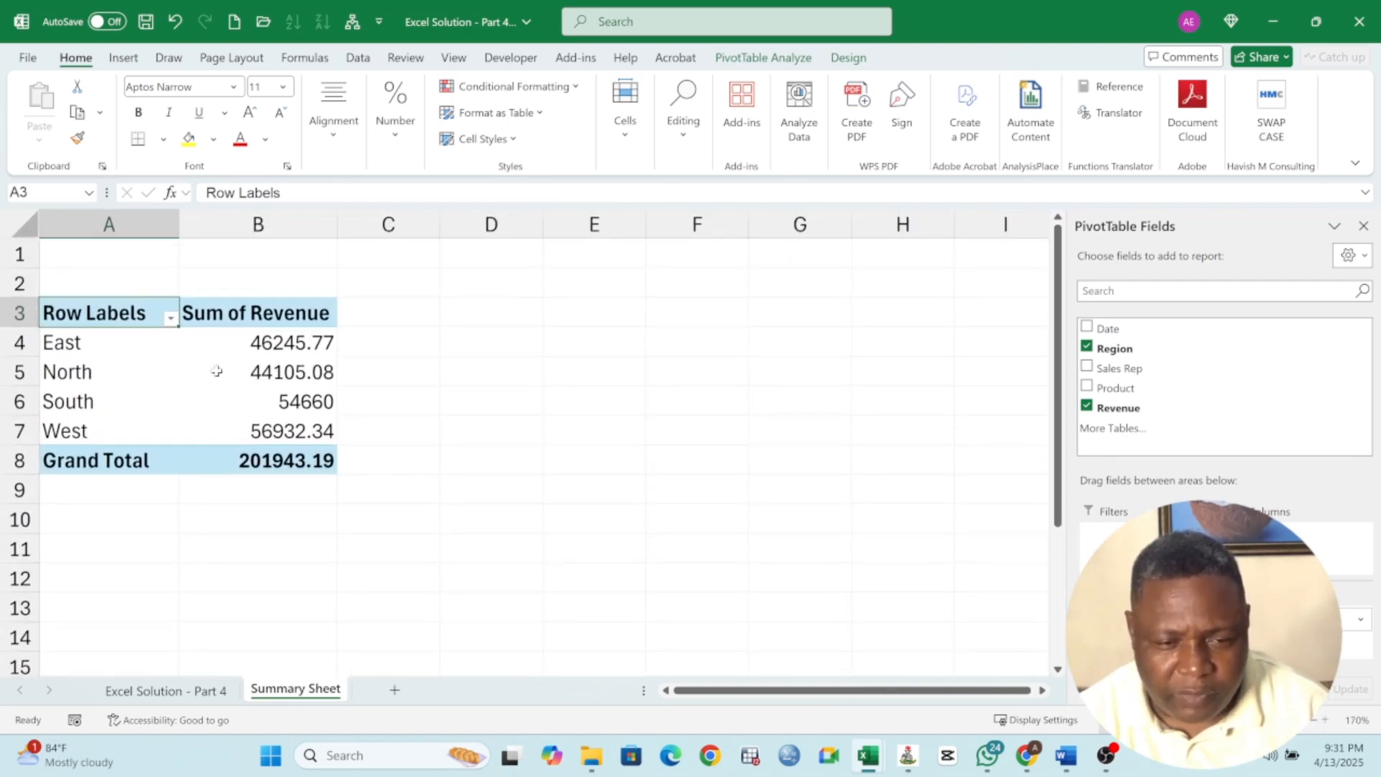
click(15, 259)
right_click(25, 259)
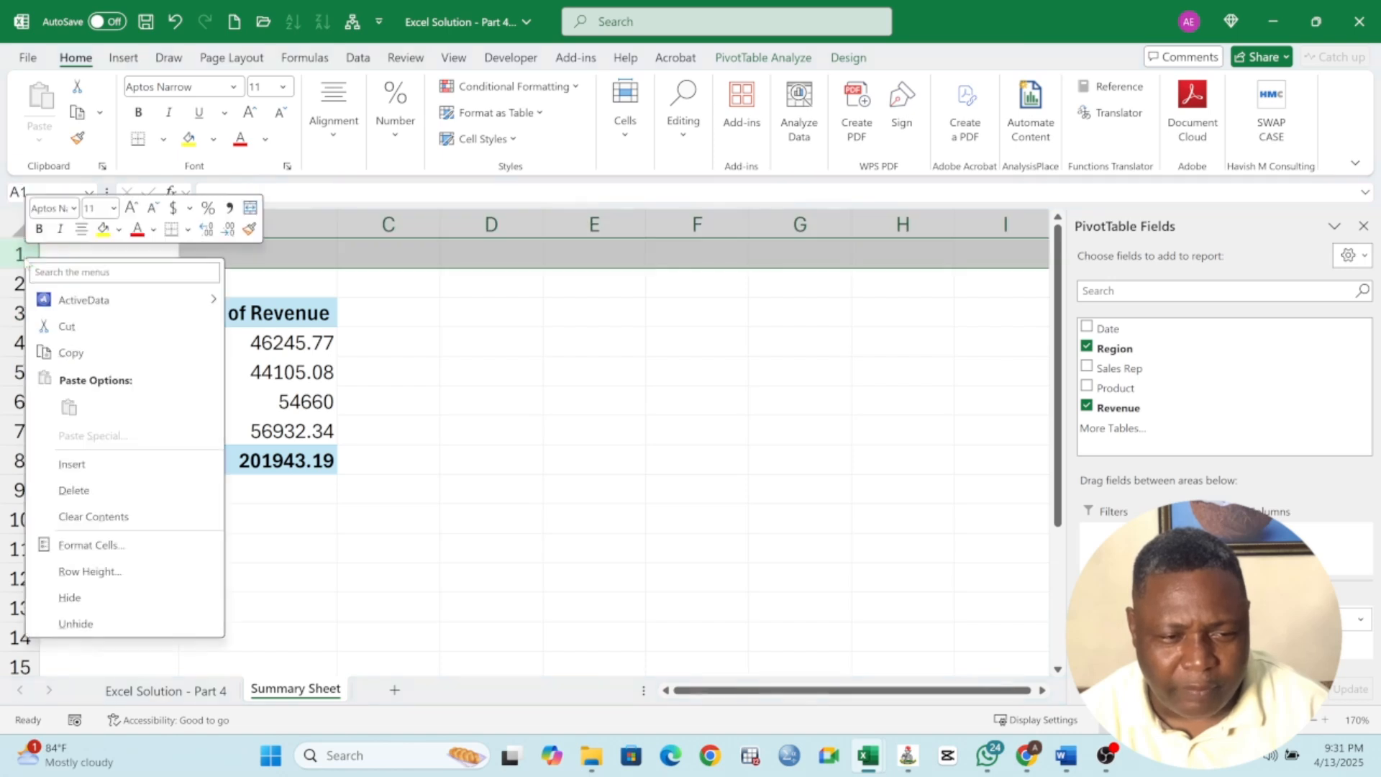
click(79, 490)
click(494, 352)
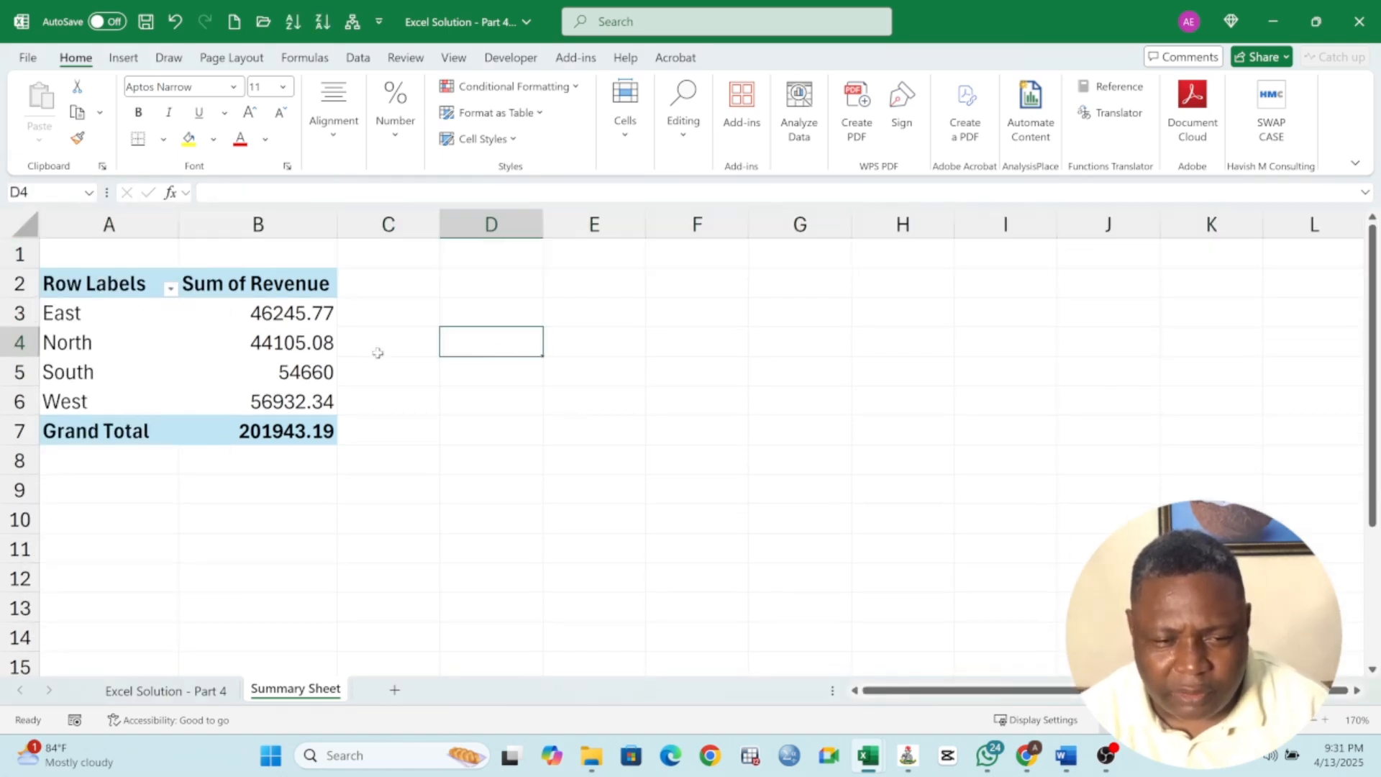
Rename the pivot table's Row Labels header to Region
click(86, 318)
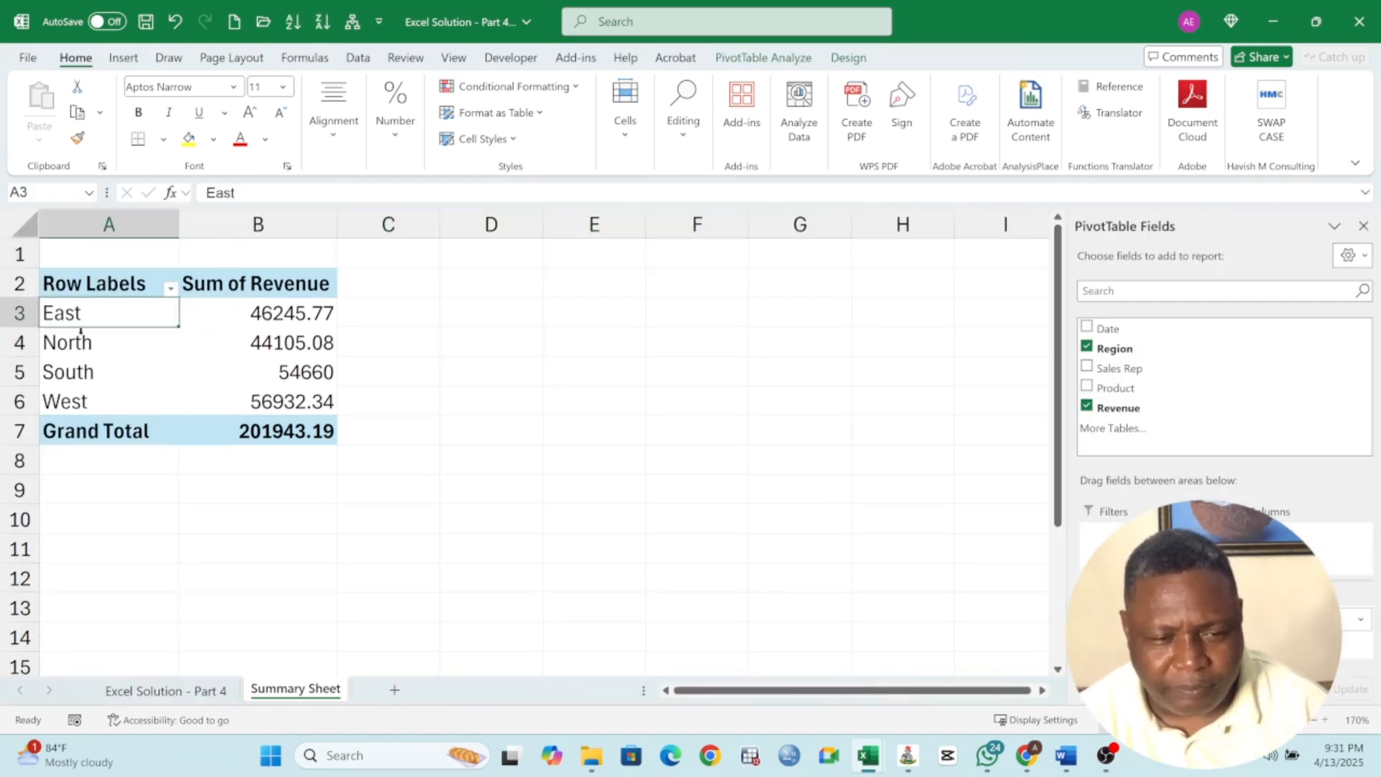
click(96, 287)
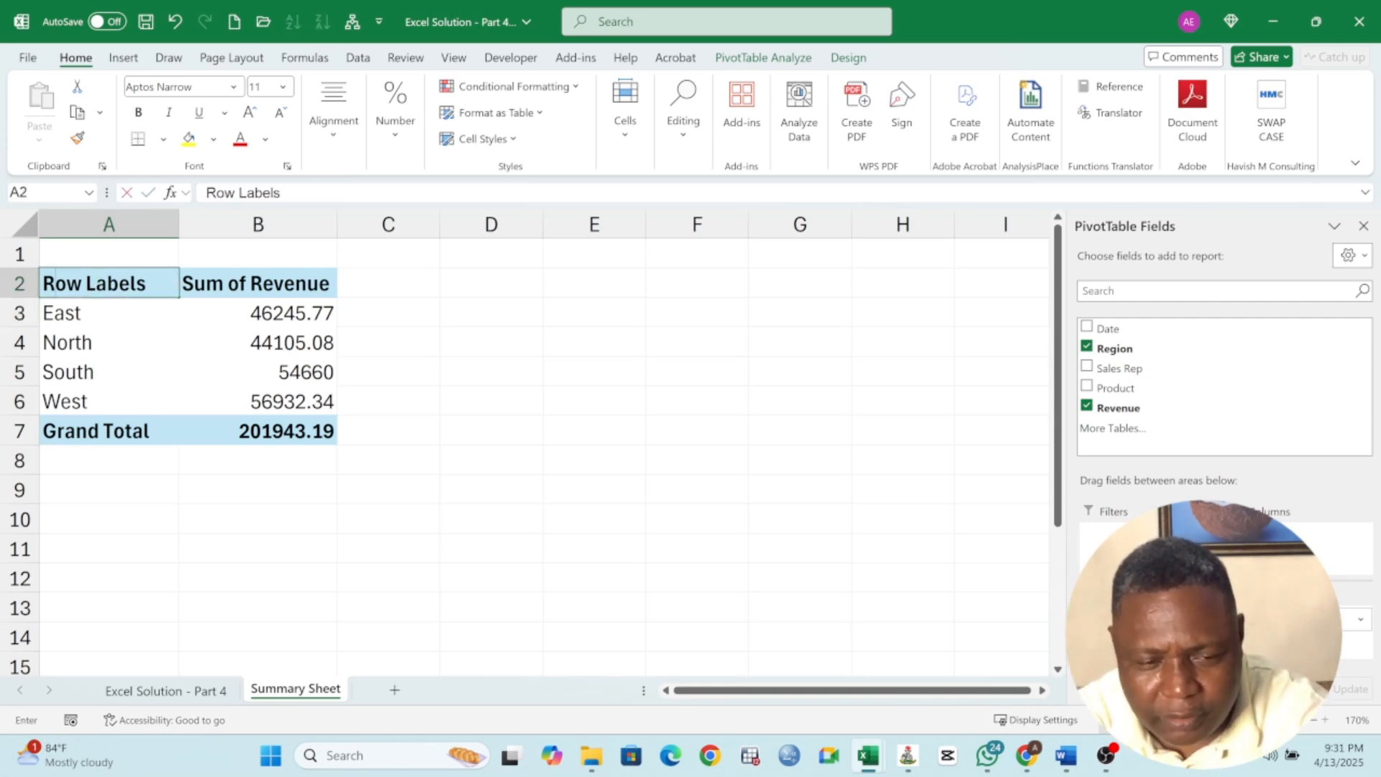
text(Region)
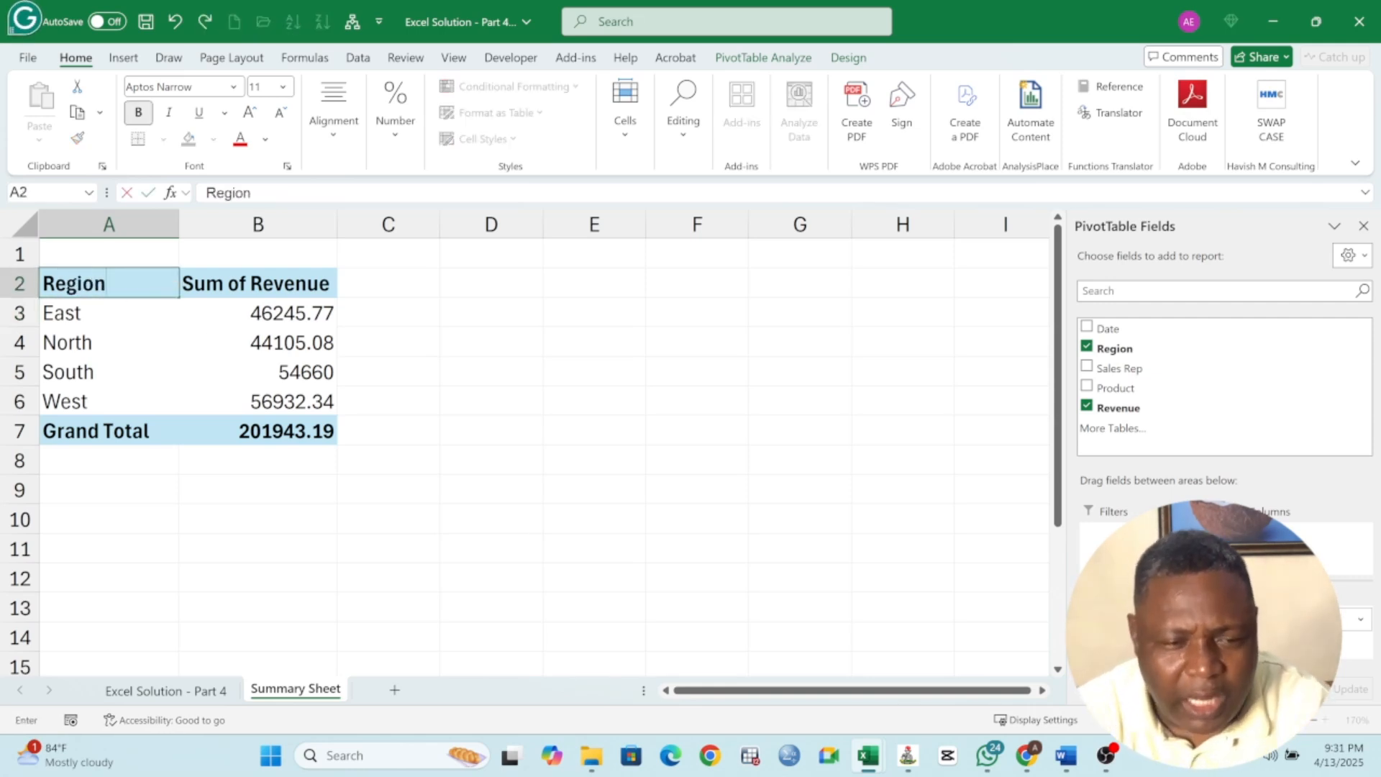
key(Tab)
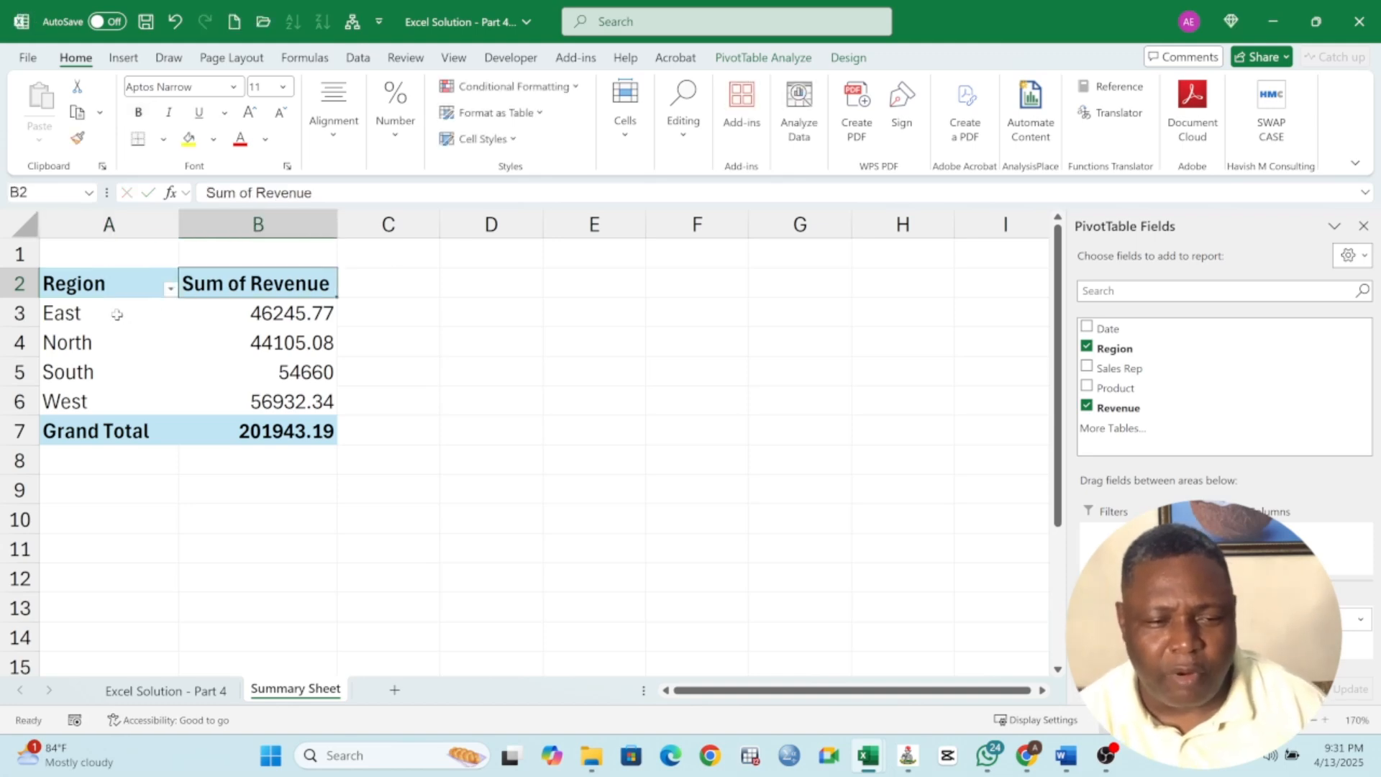
click(114, 314)
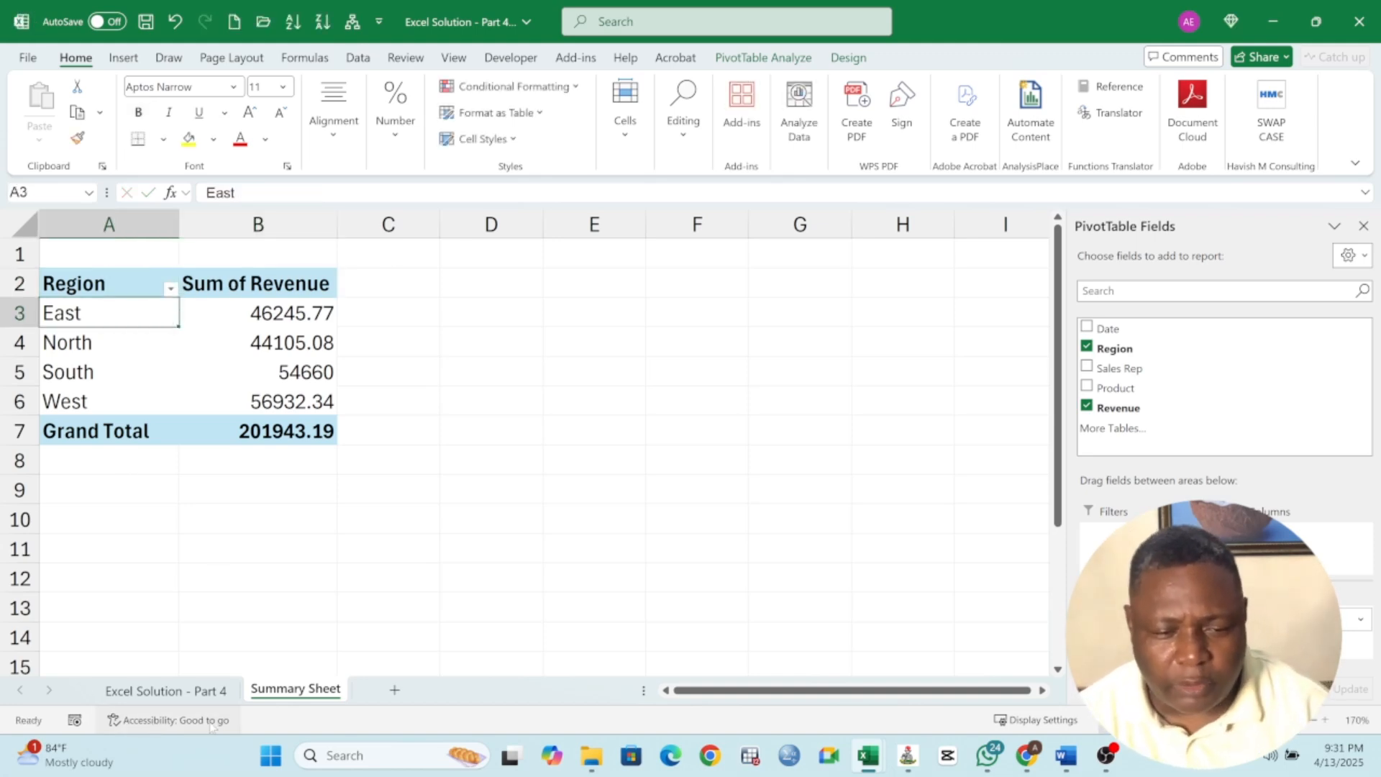
Check the instructions, then insert a PivotChart from the sales table placed at cell D2 of Summary Sheet
click(203, 695)
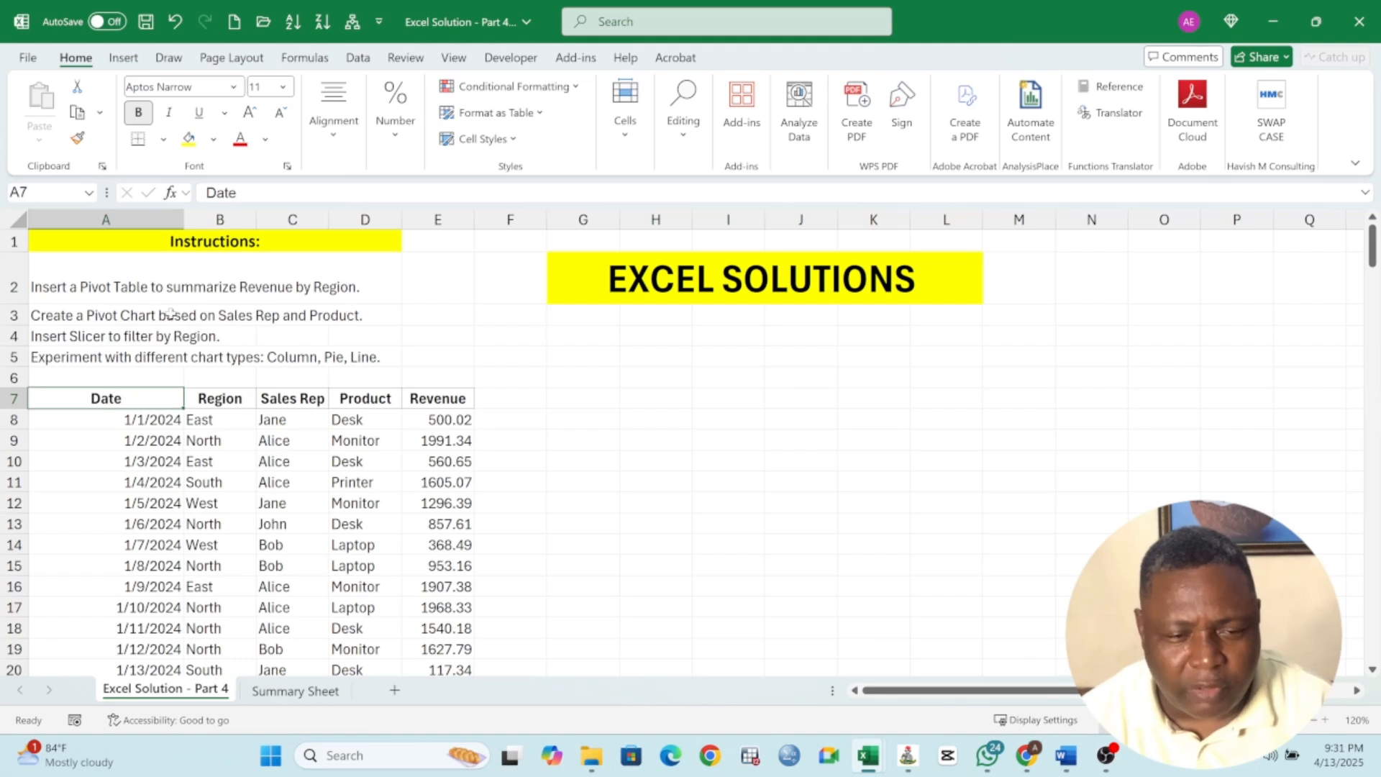
click(219, 310)
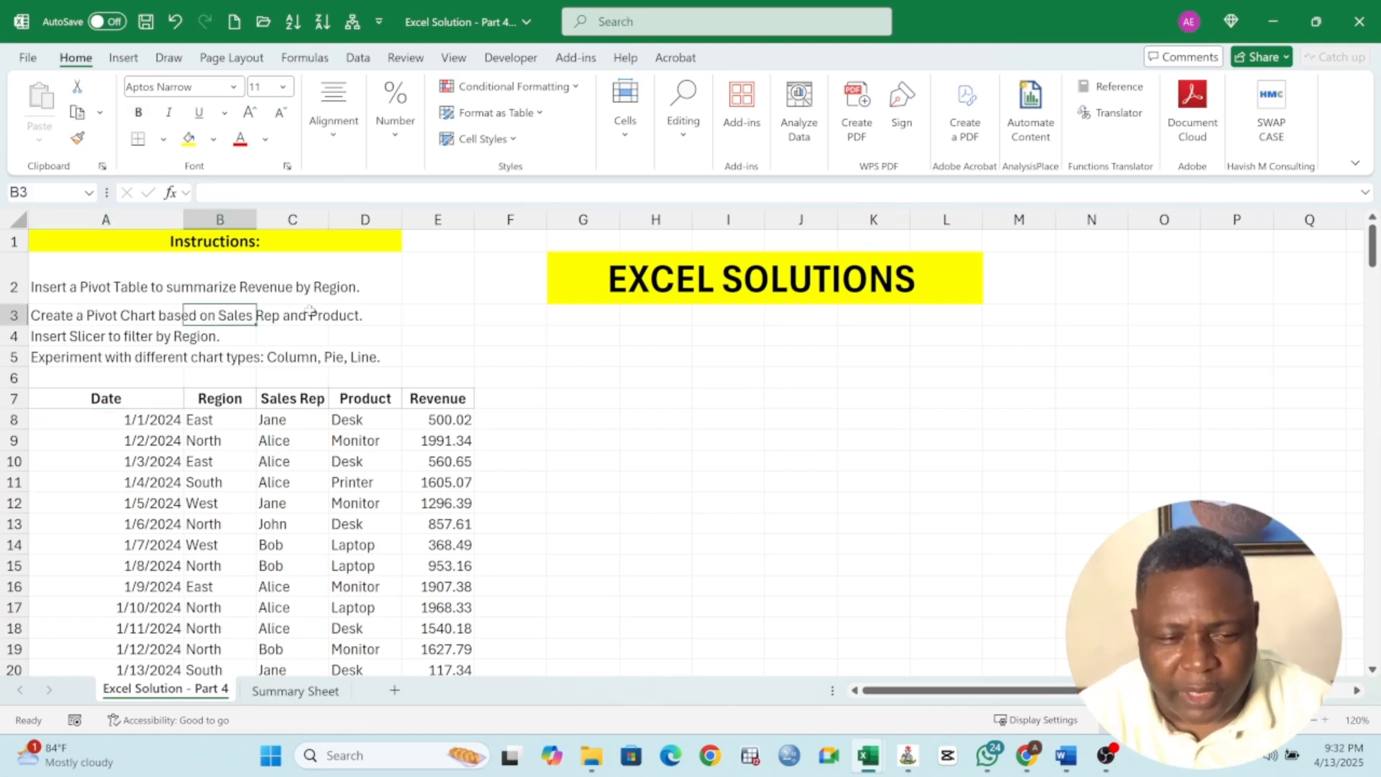
click(118, 399)
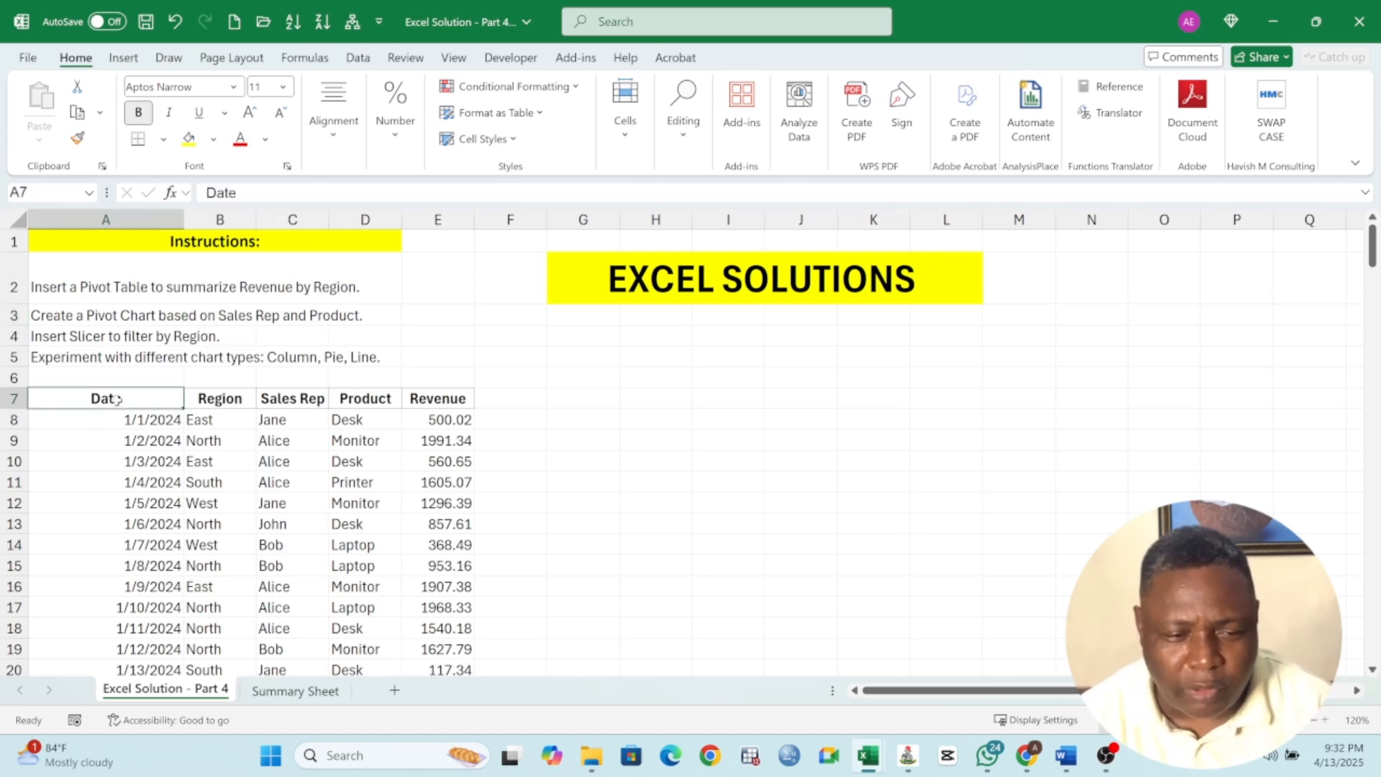
click(288, 692)
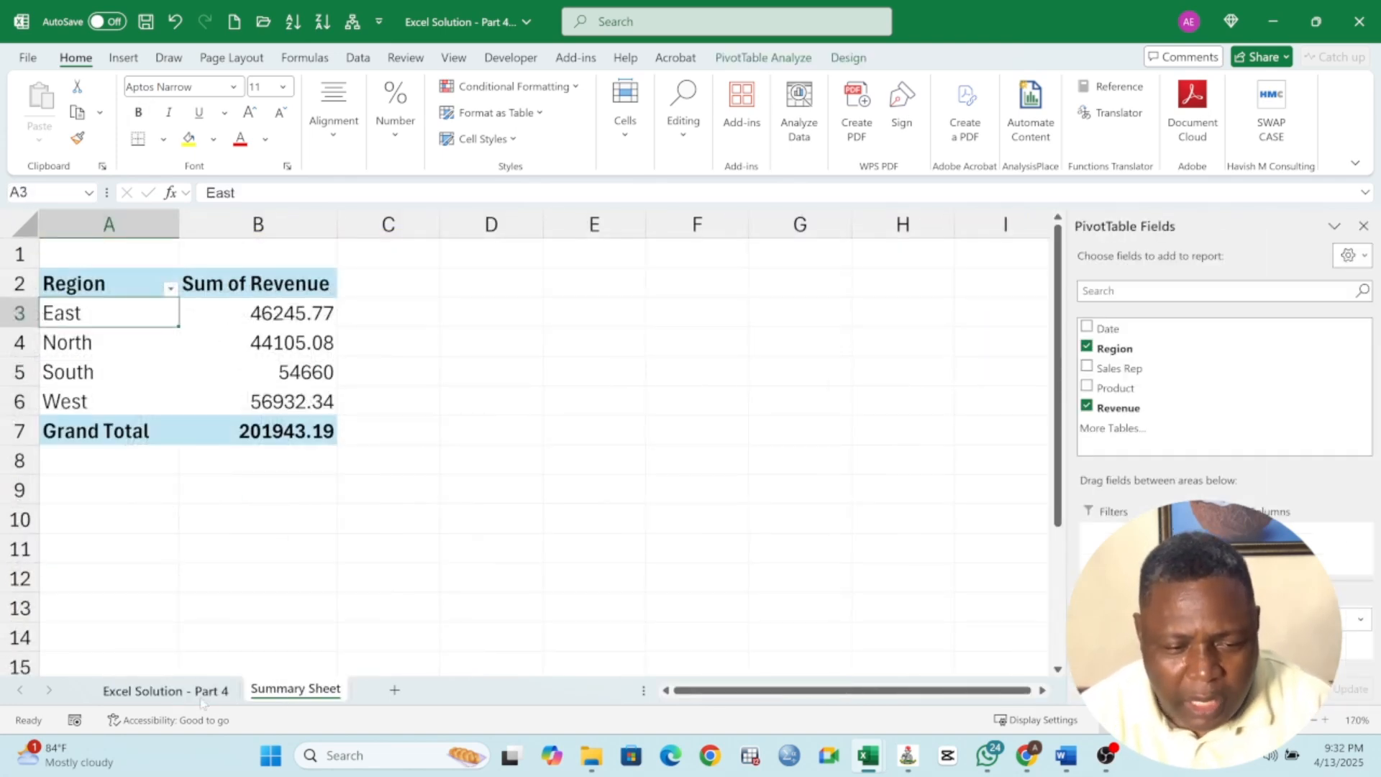
click(144, 689)
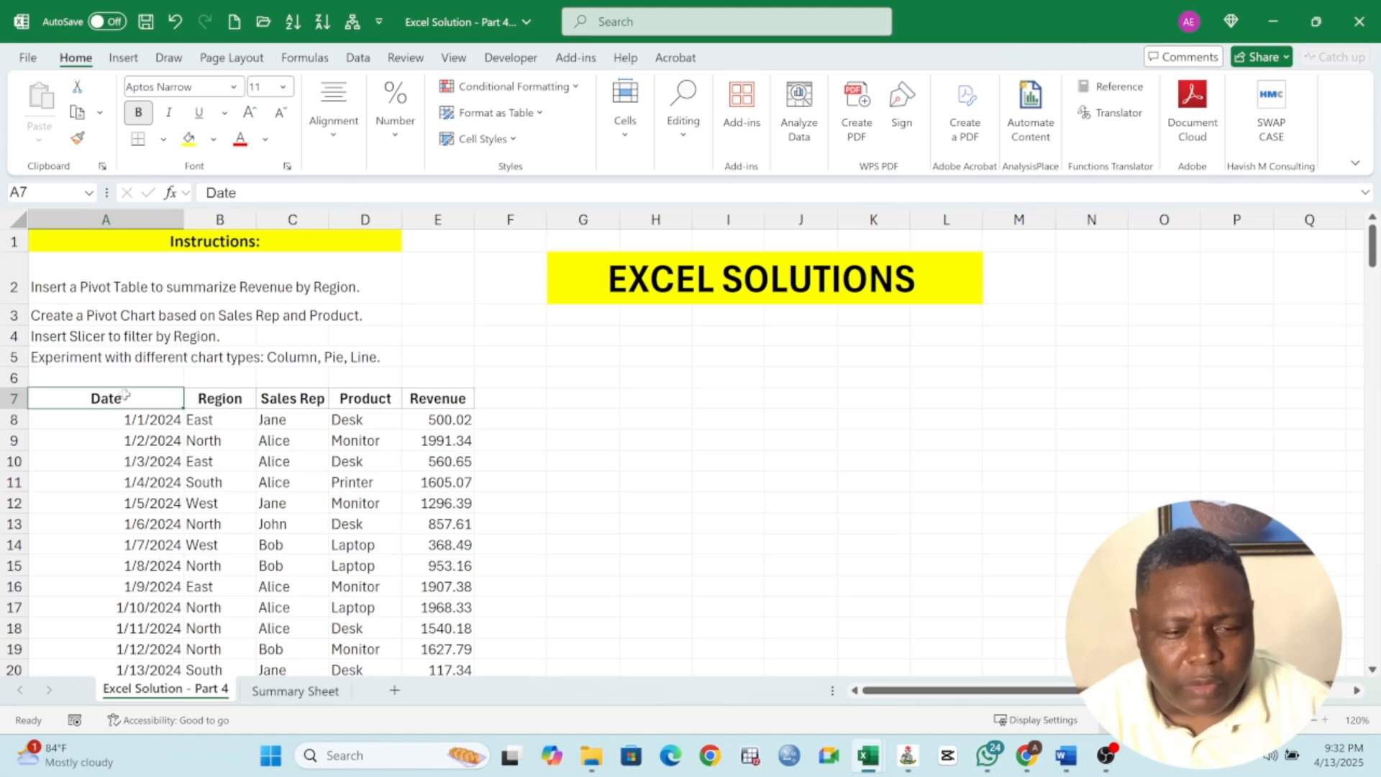
click(123, 62)
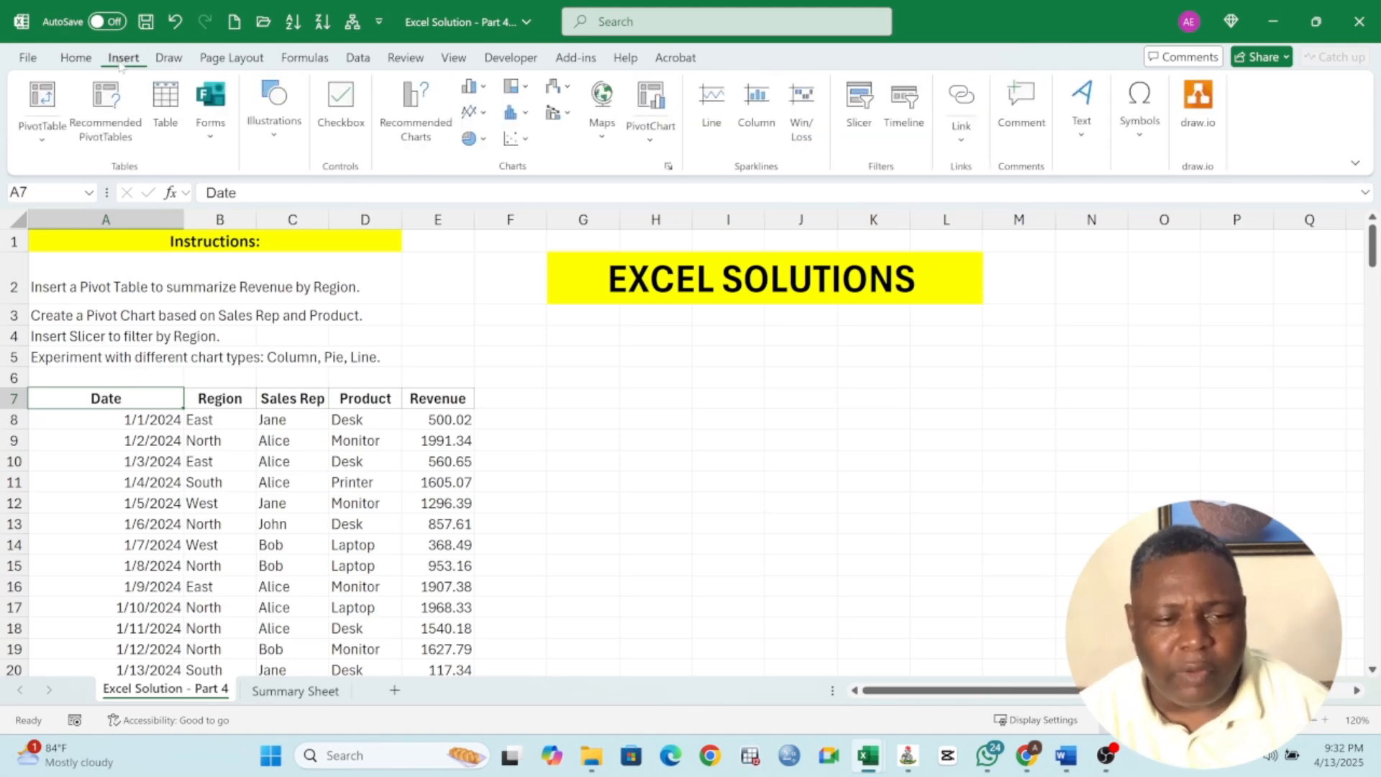
click(646, 104)
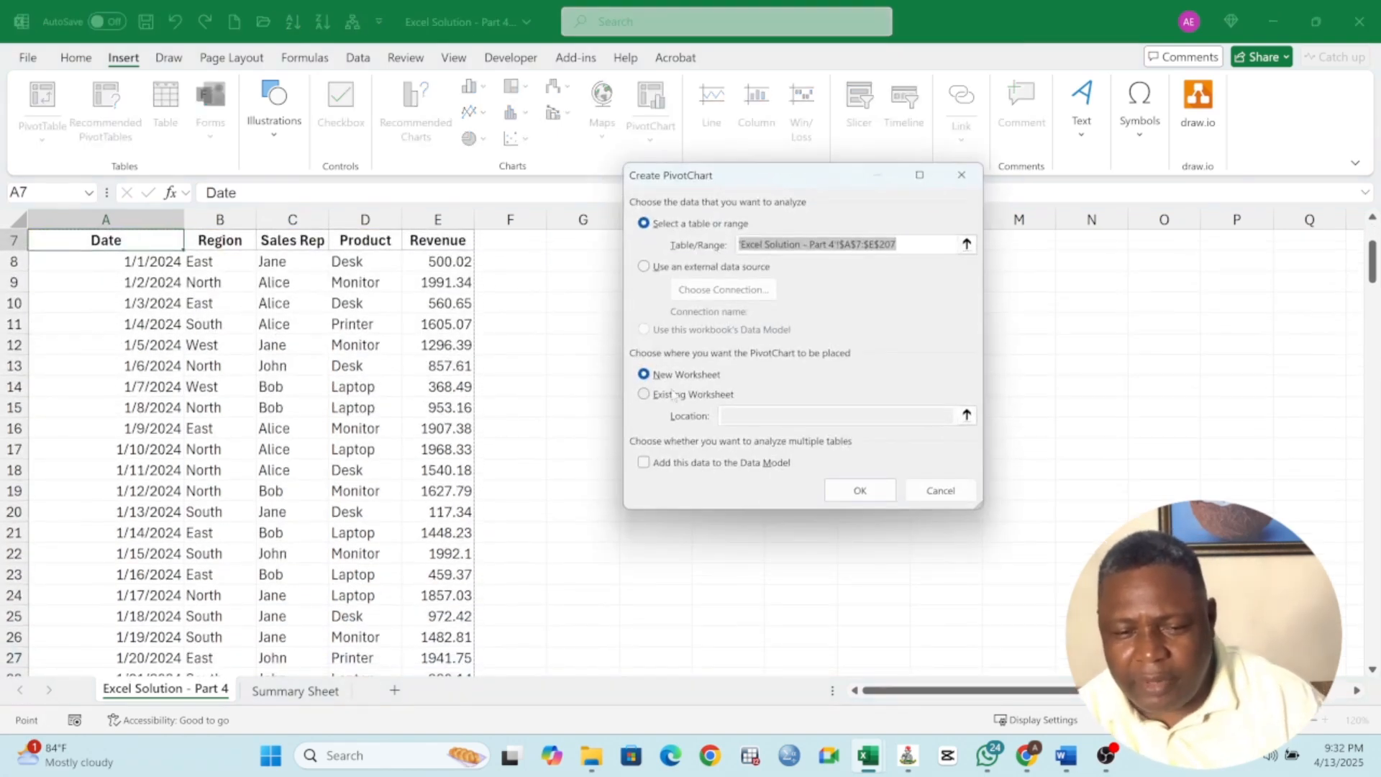
click(644, 395)
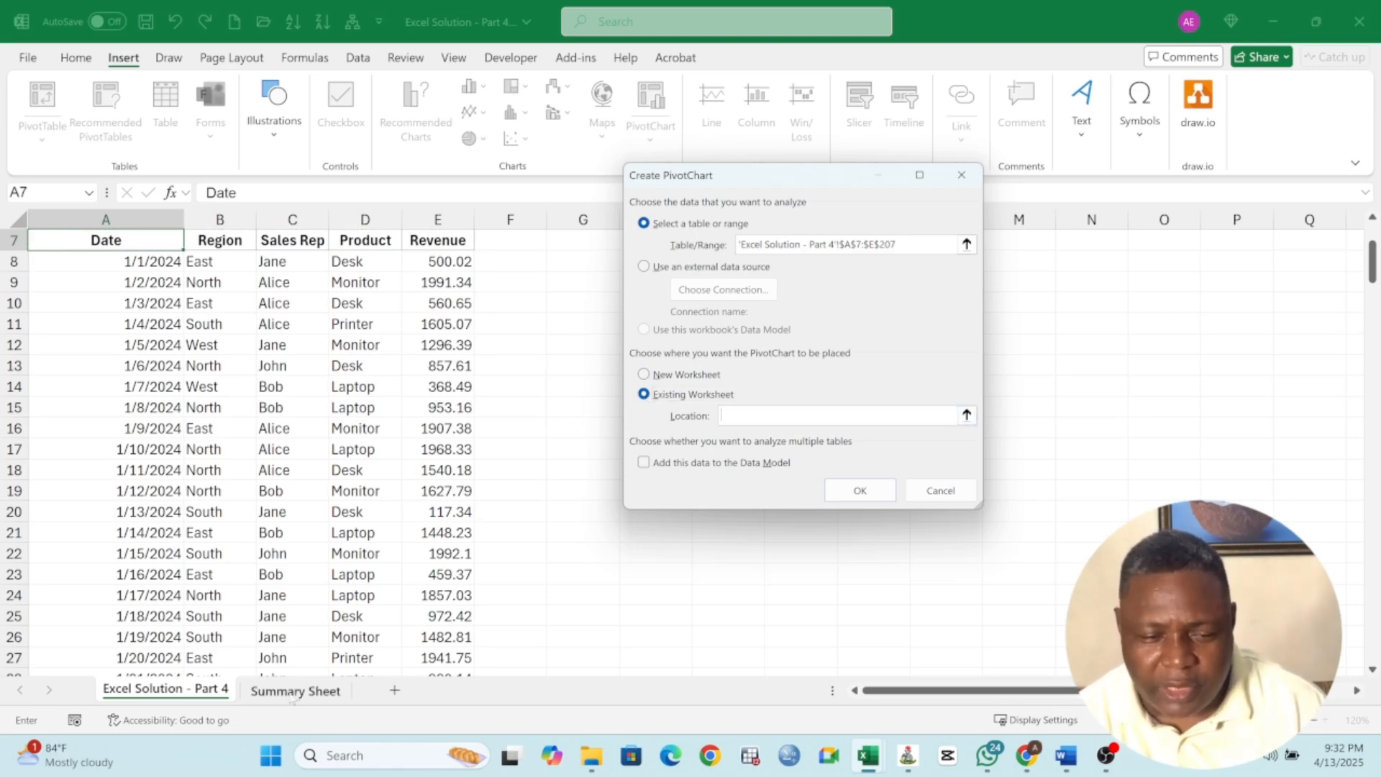
click(295, 691)
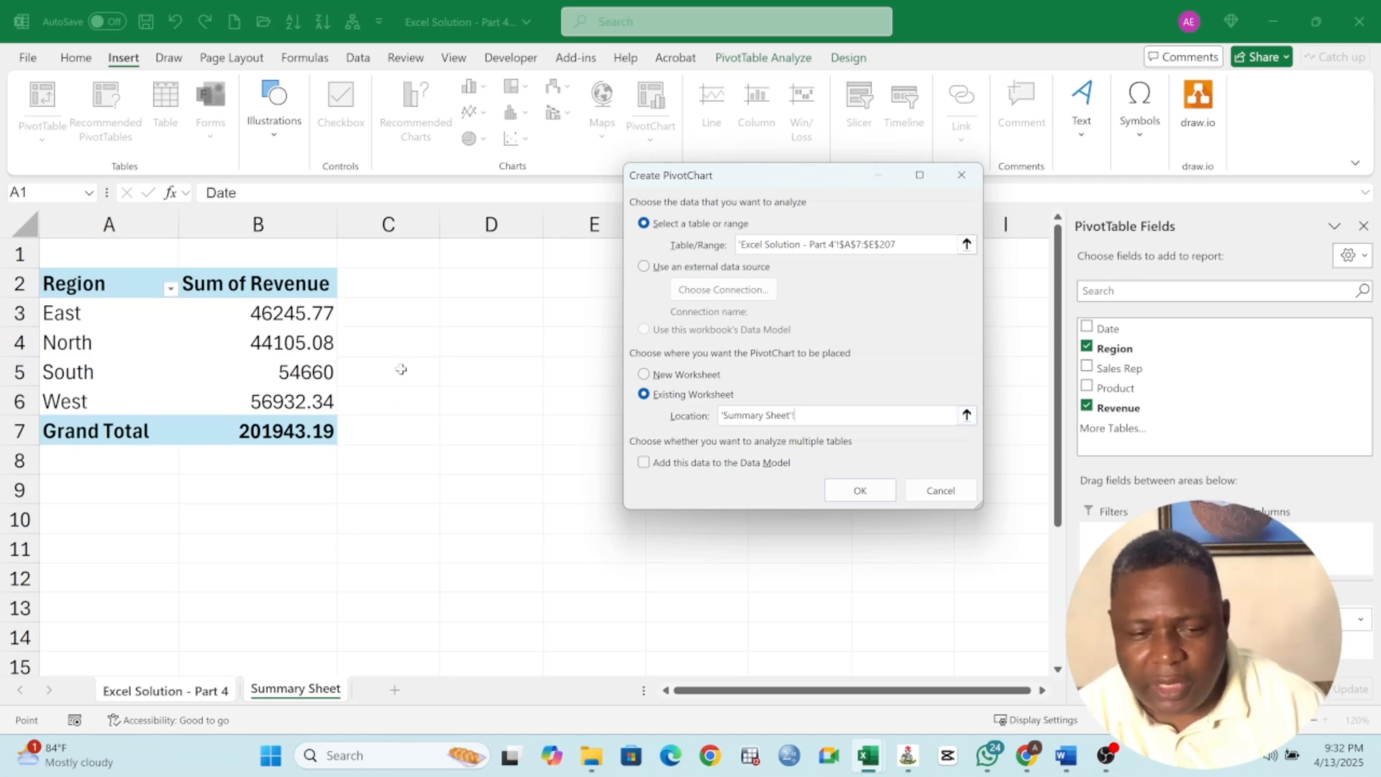
click(460, 286)
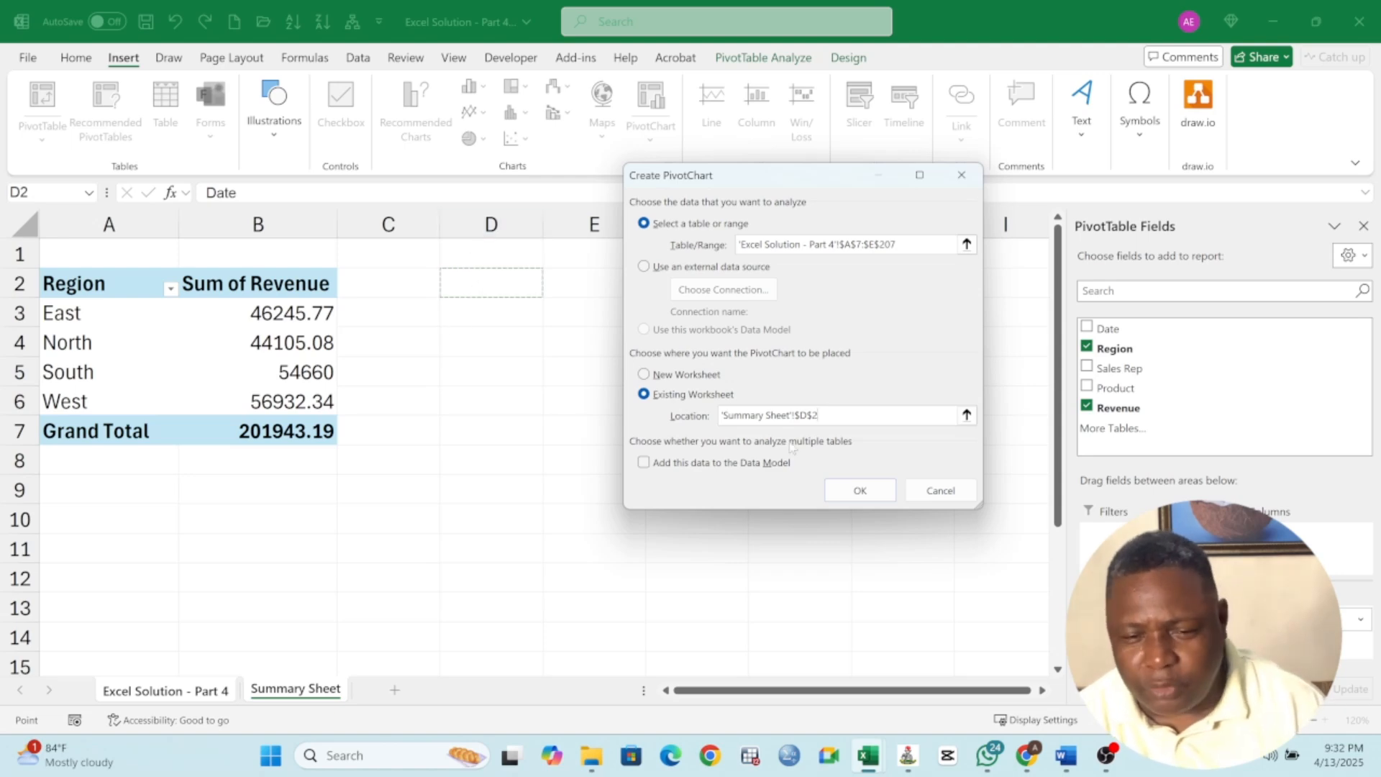
click(861, 491)
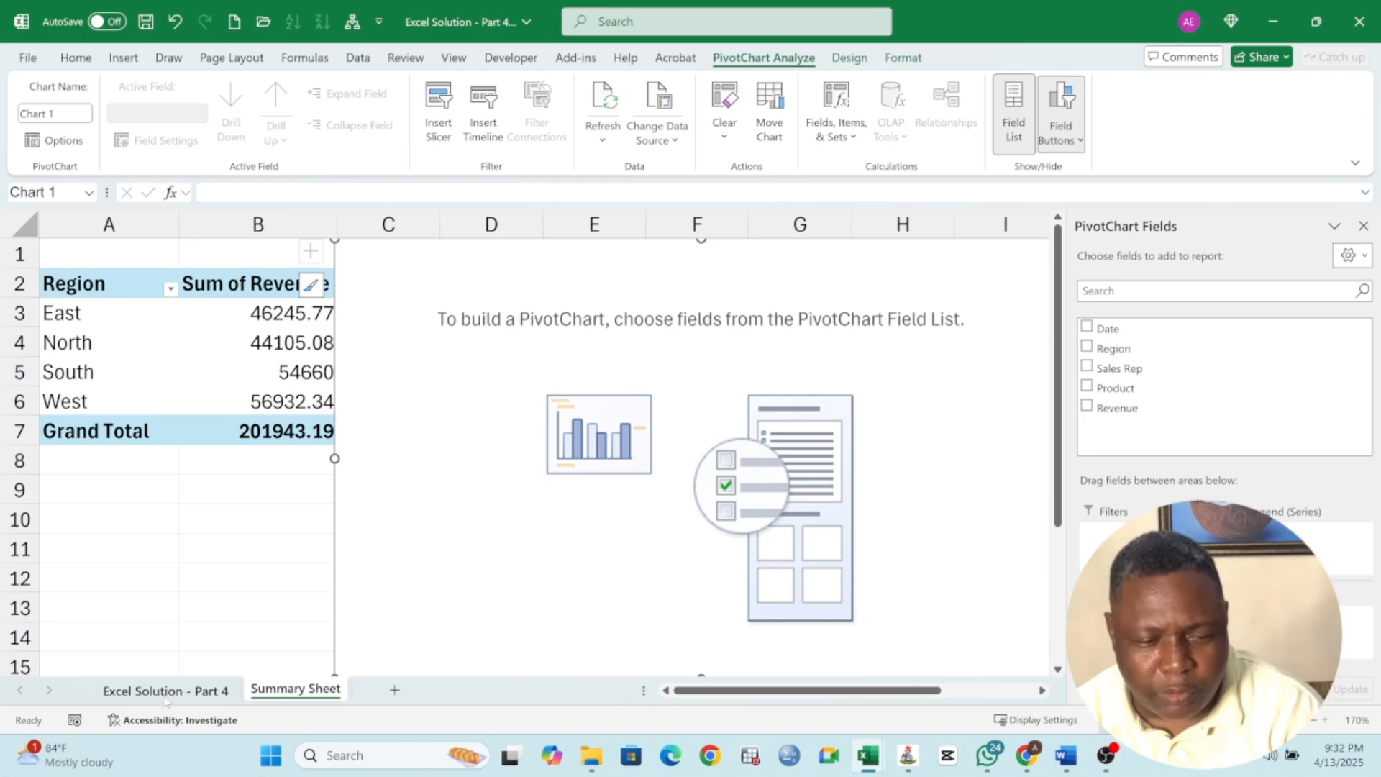
Add Sales Rep, Product and Revenue fields to the new pivot chart
click(1087, 366)
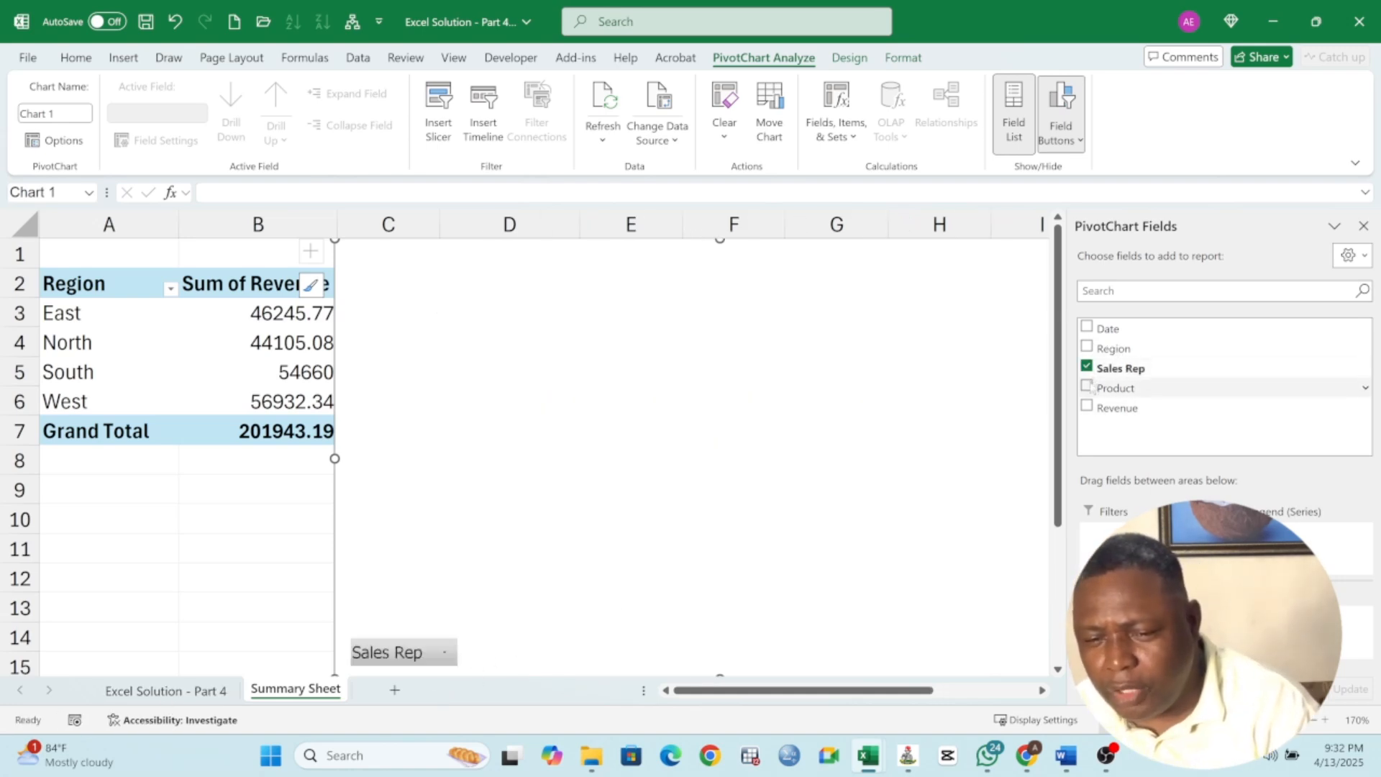
click(1086, 386)
click(1087, 406)
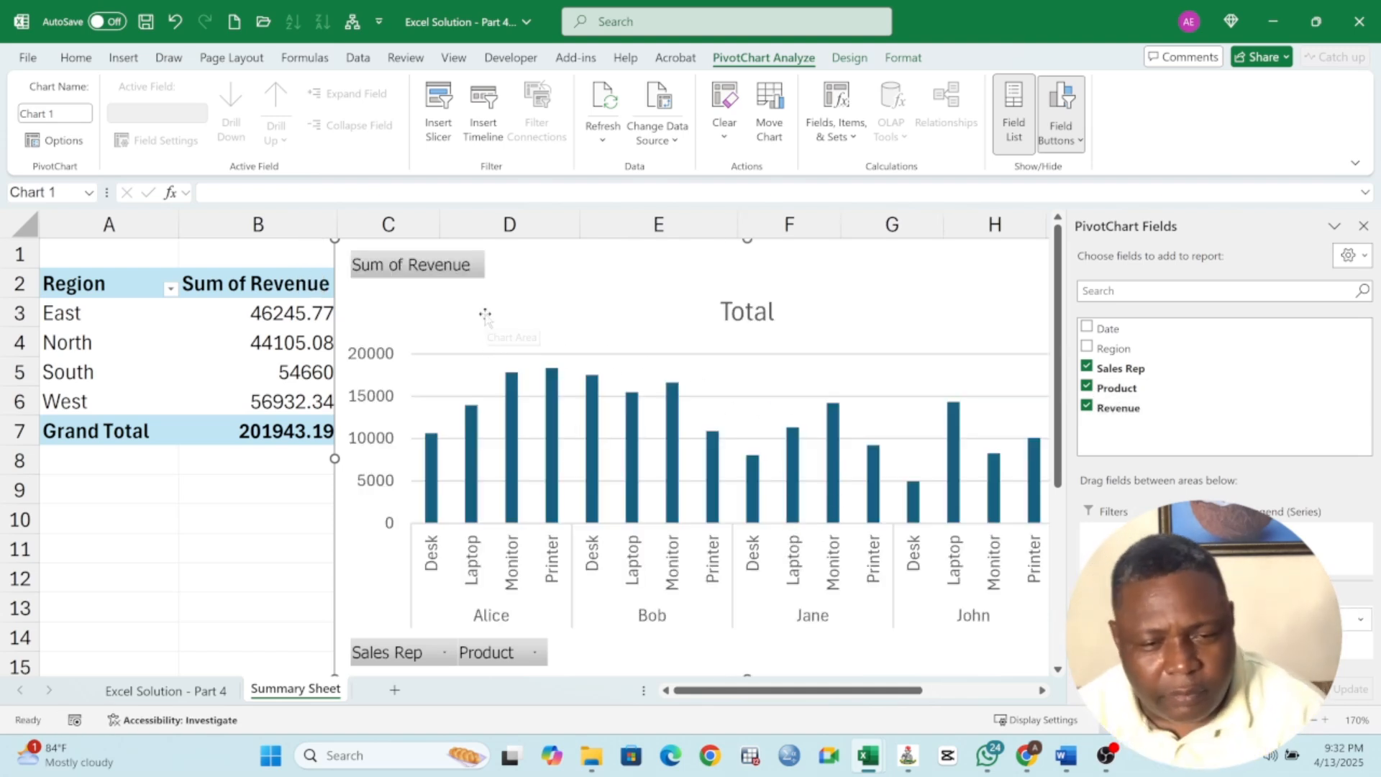
mouse_move(484, 314)
mouse_down()
mouse_move(558, 318)
mouse_move(484, 326)
mouse_move(502, 326)
mouse_up()
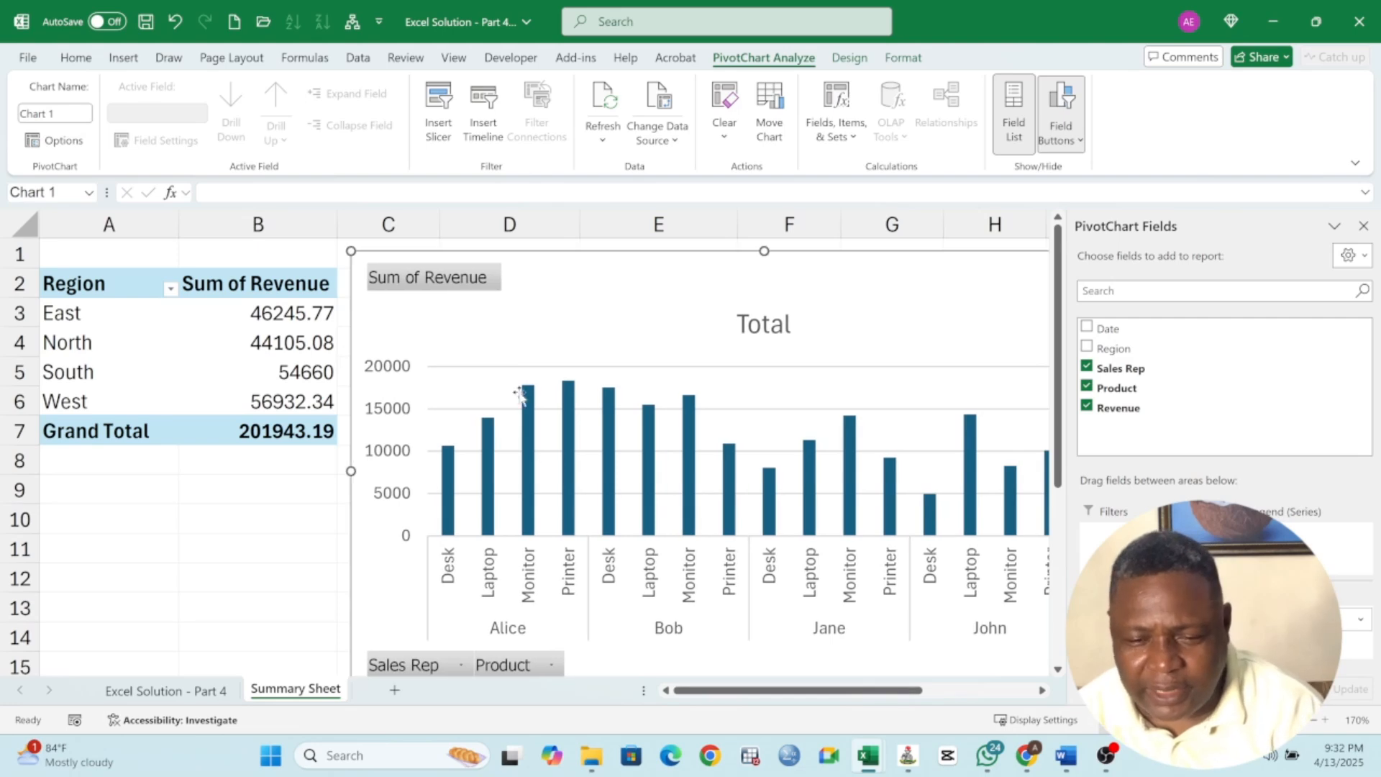
Move the pivot chart left and move Product into the chart's Legend (Series) area
click(165, 692)
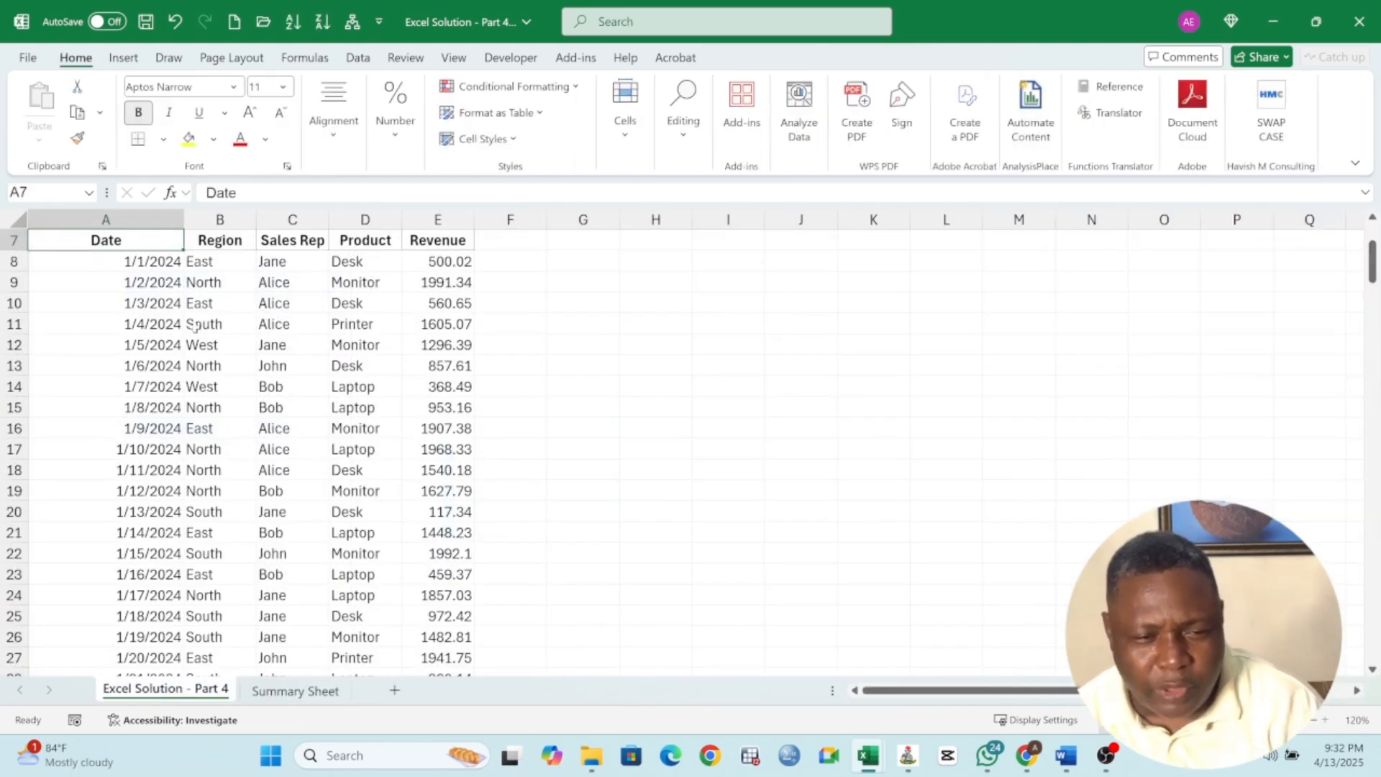
scroll(194, 327, up, 2)
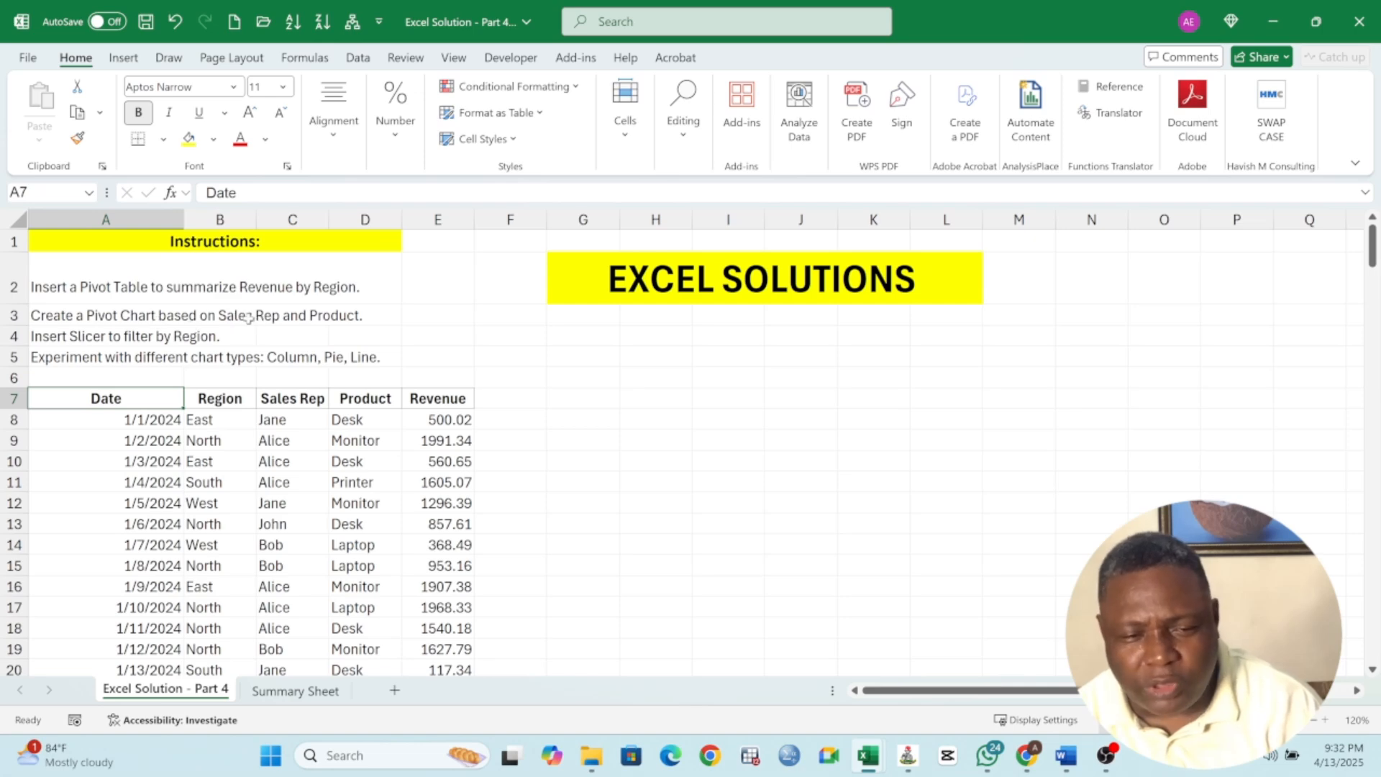
click(295, 692)
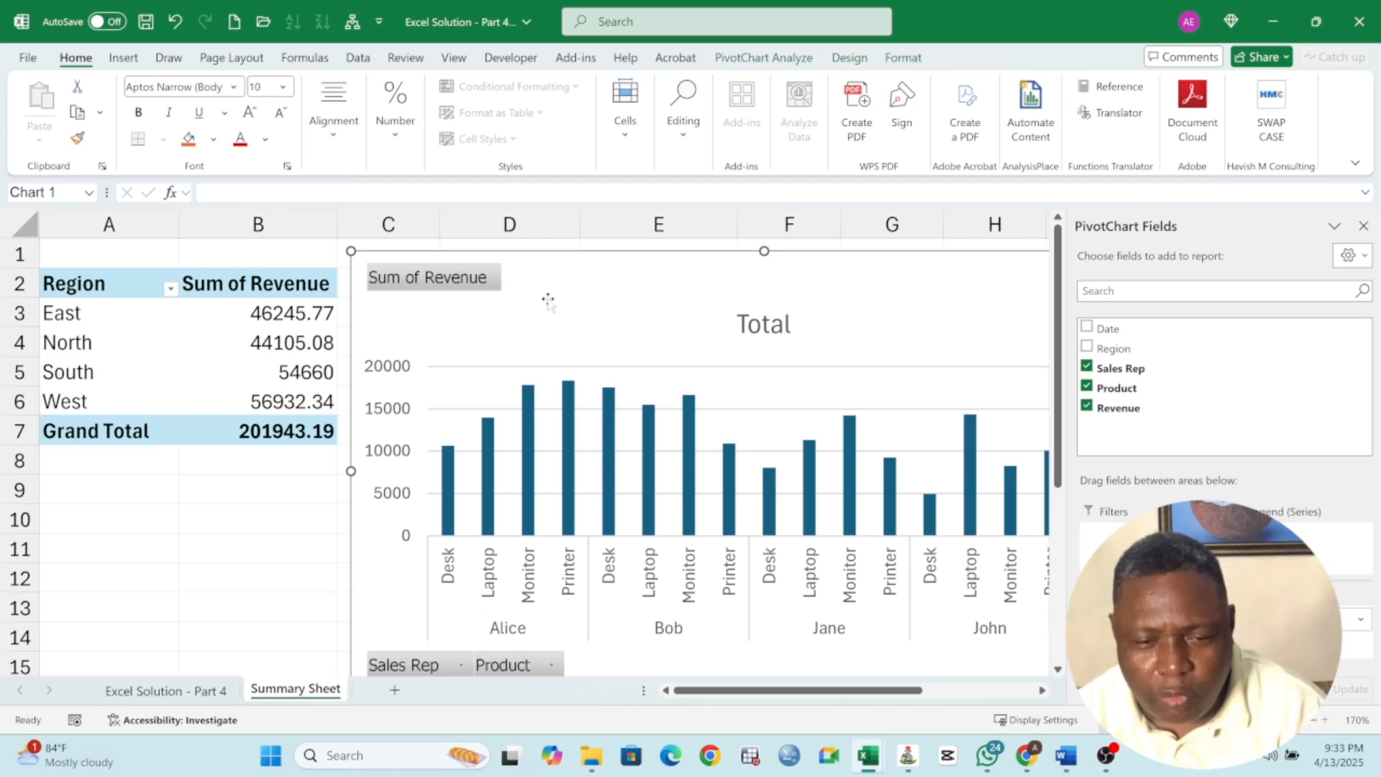
drag(545, 300, 362, 301)
drag(834, 428, 834, 428)
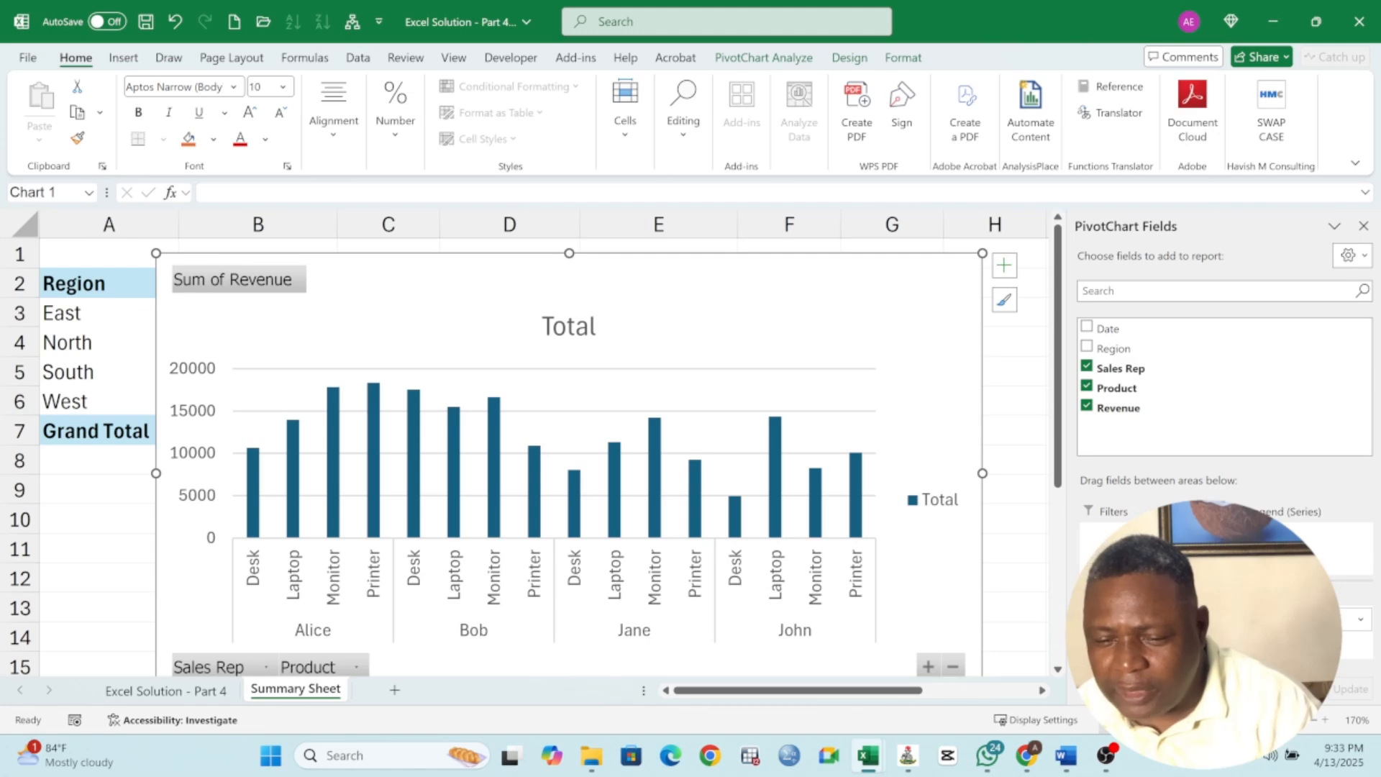
drag(1143, 640, 1306, 542)
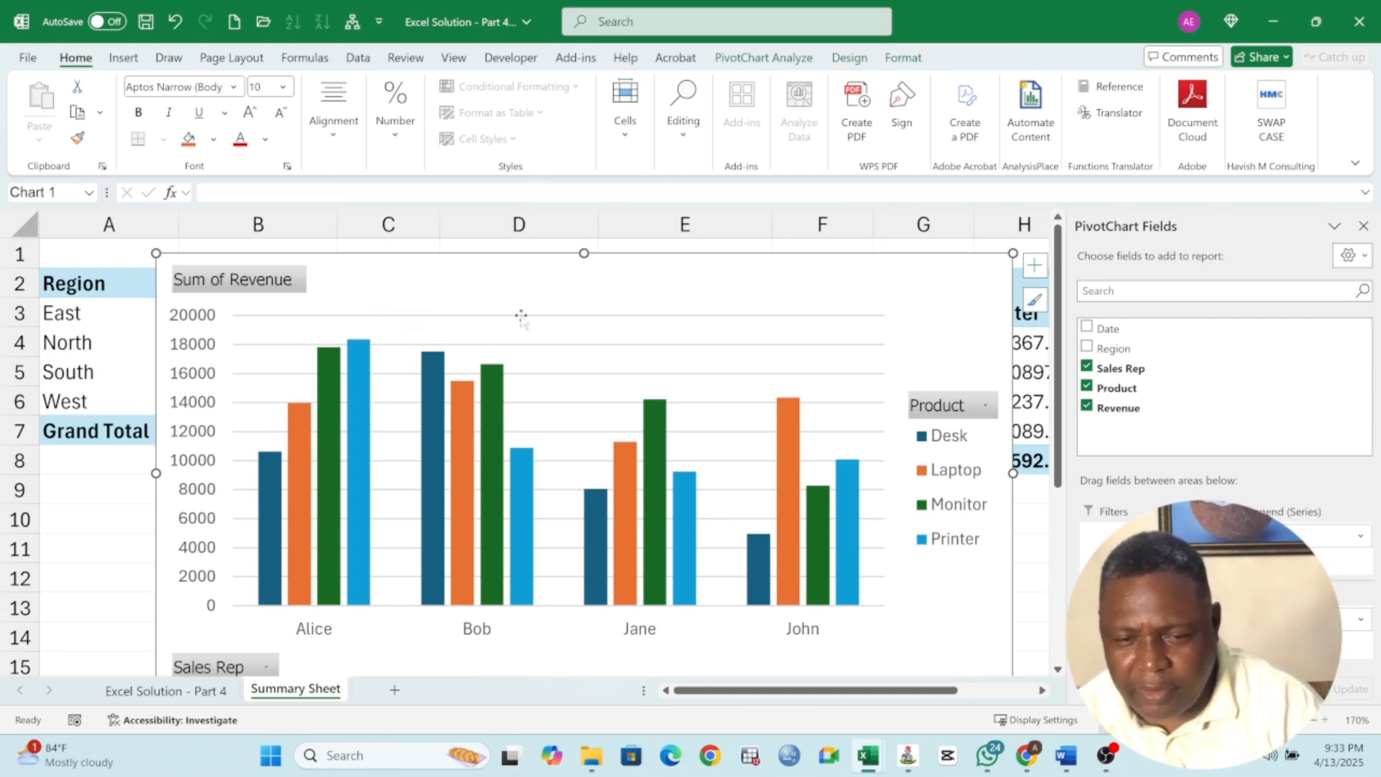
Drag the pivot chart down below the sales rep pivot table, starting around row 10
drag(434, 274, 704, 520)
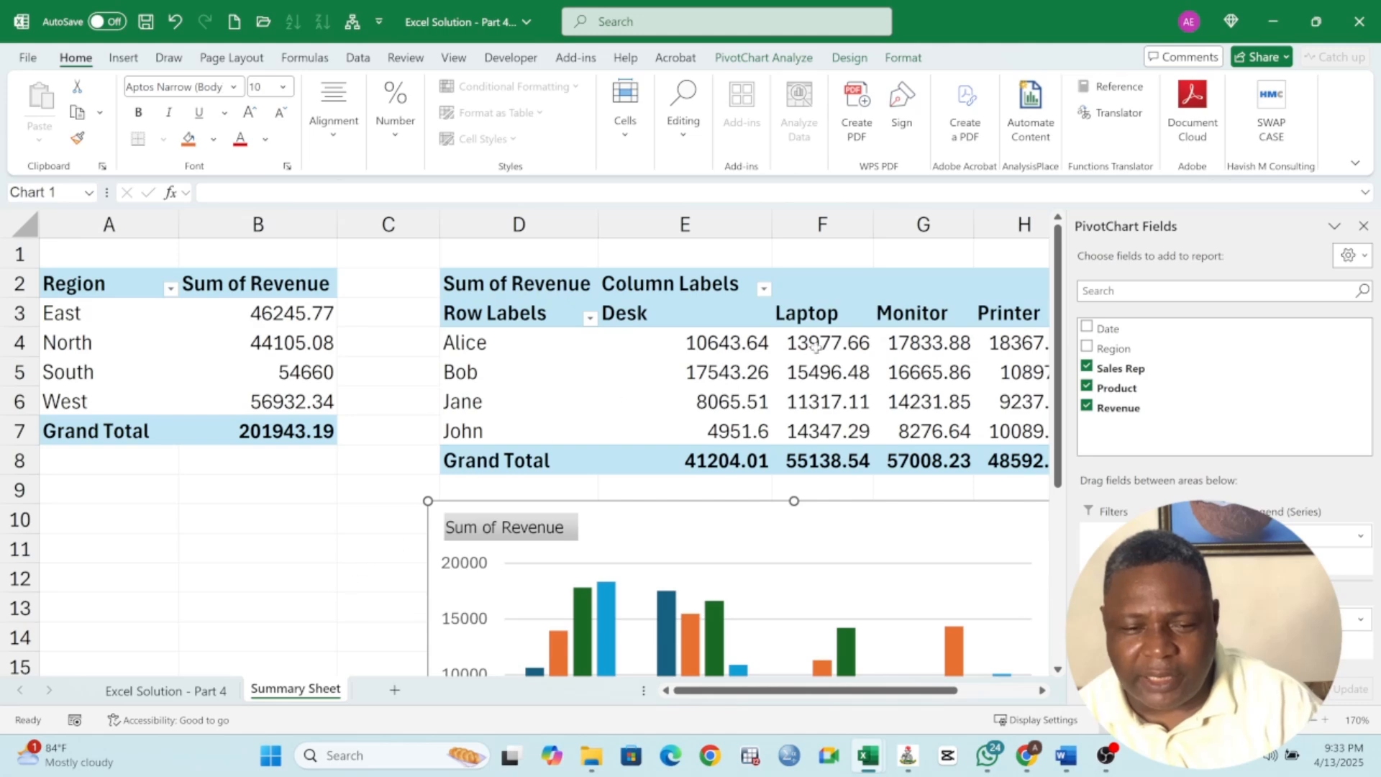
click(351, 587)
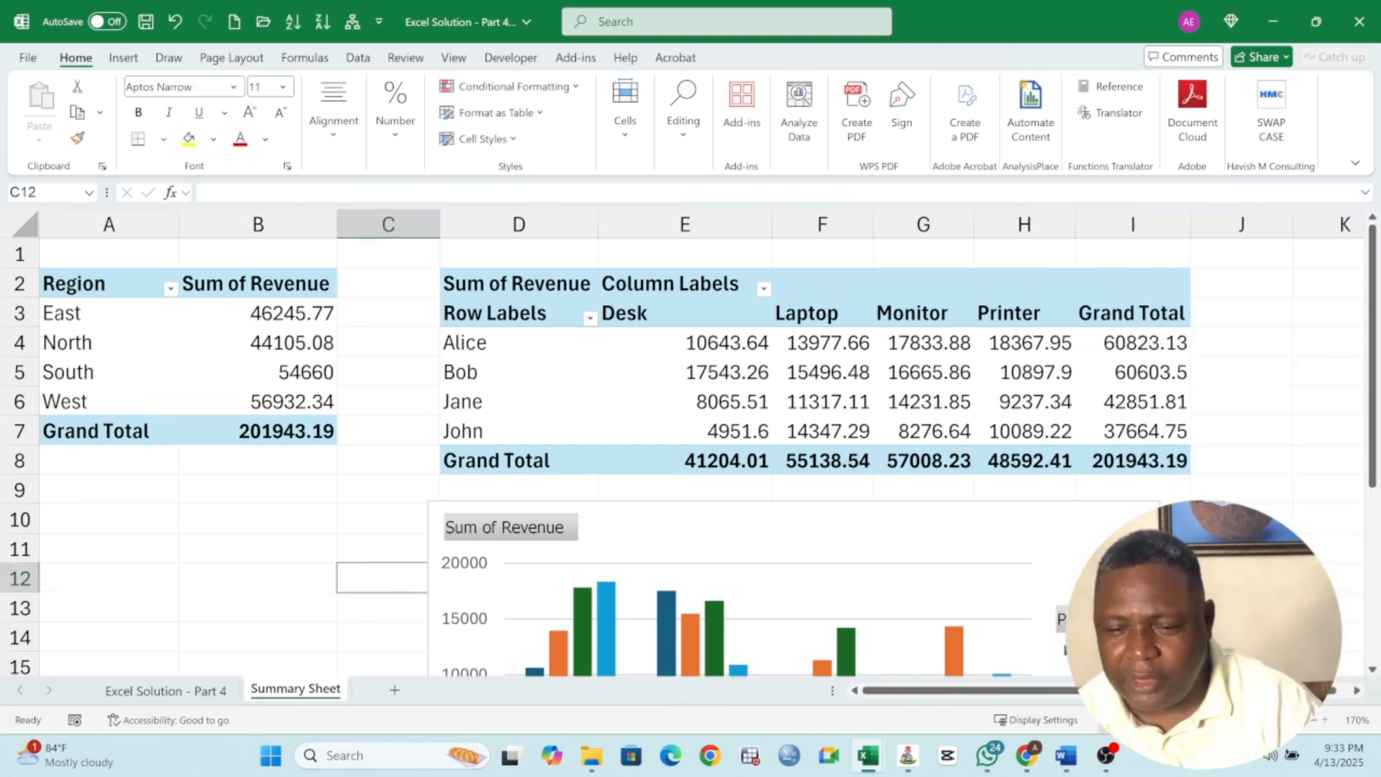
Scroll around the sheet to review the pivot chart and its legend
scroll(691, 456, down, 3)
click(777, 273)
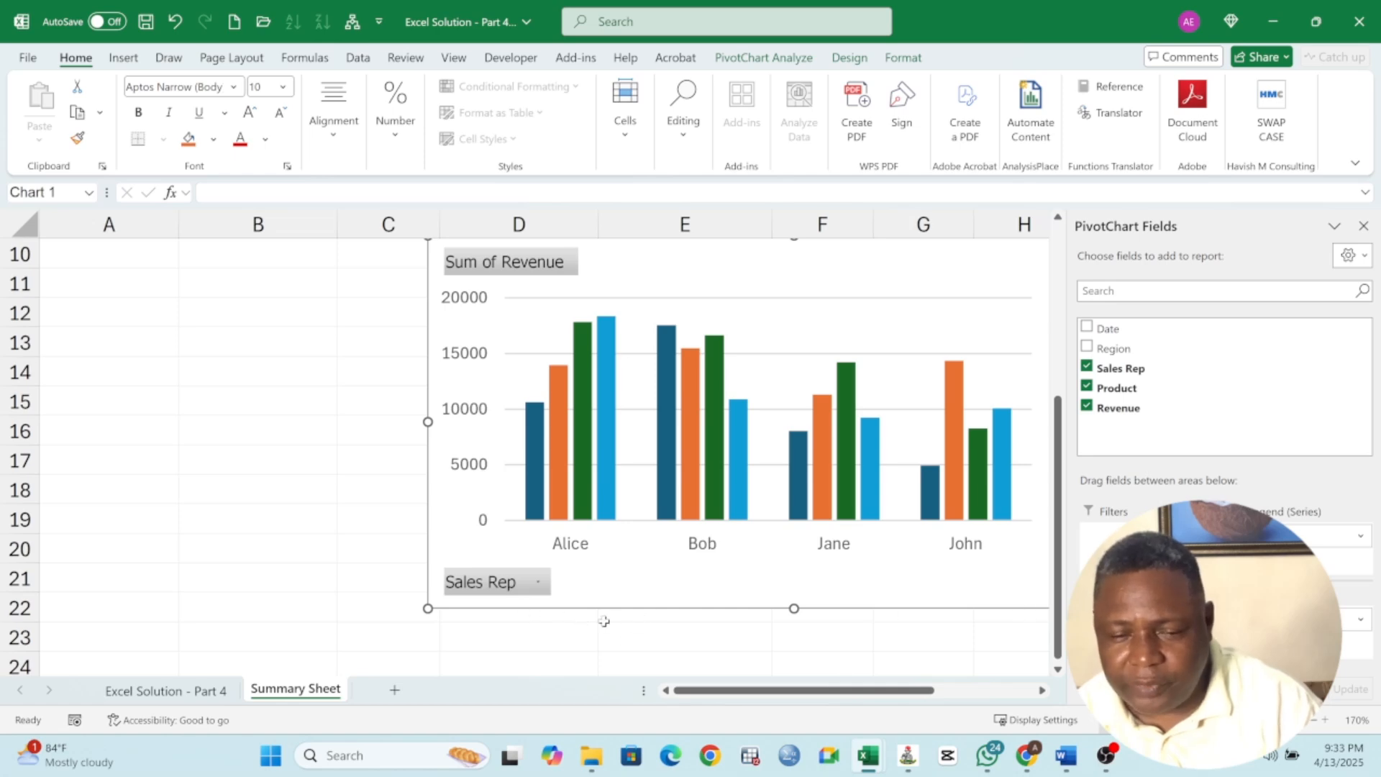
click(552, 632)
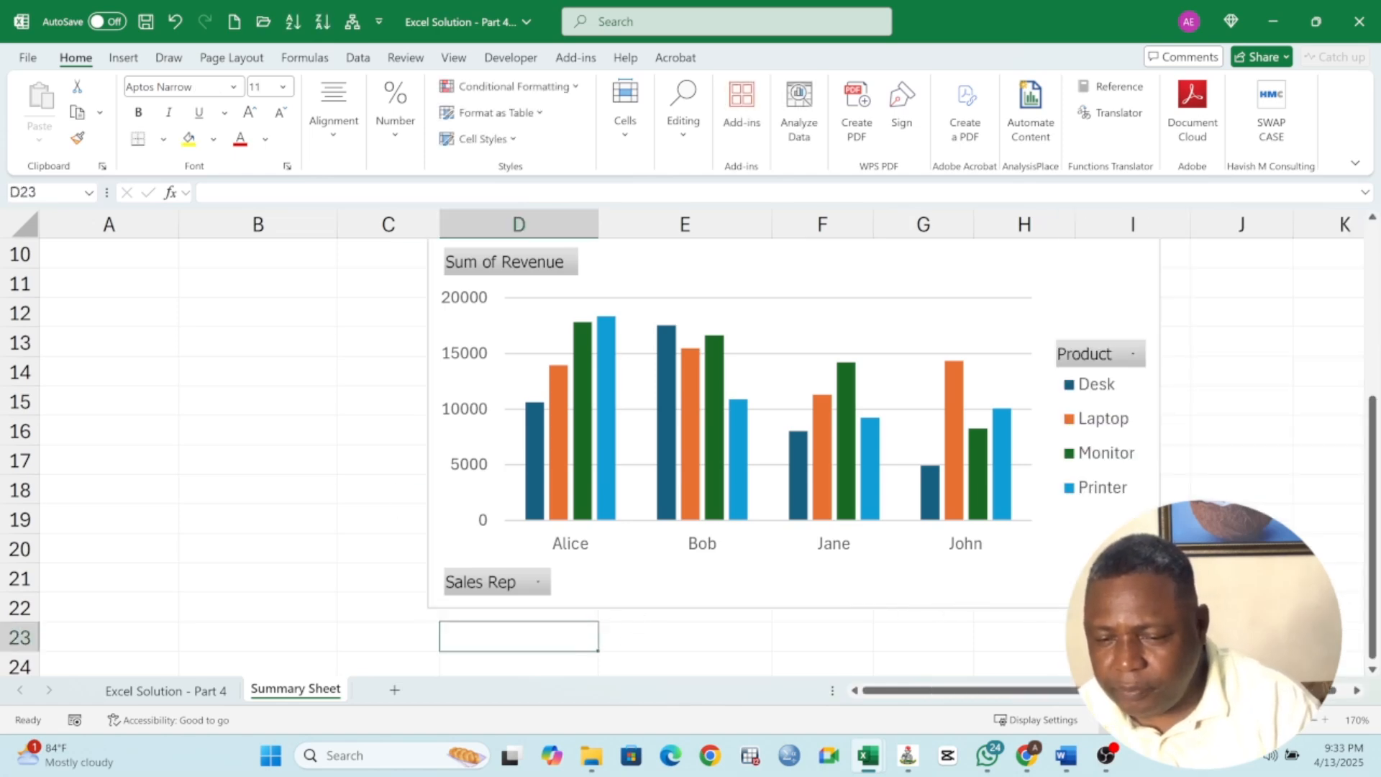
click(691, 584)
scroll(791, 561, down, 2)
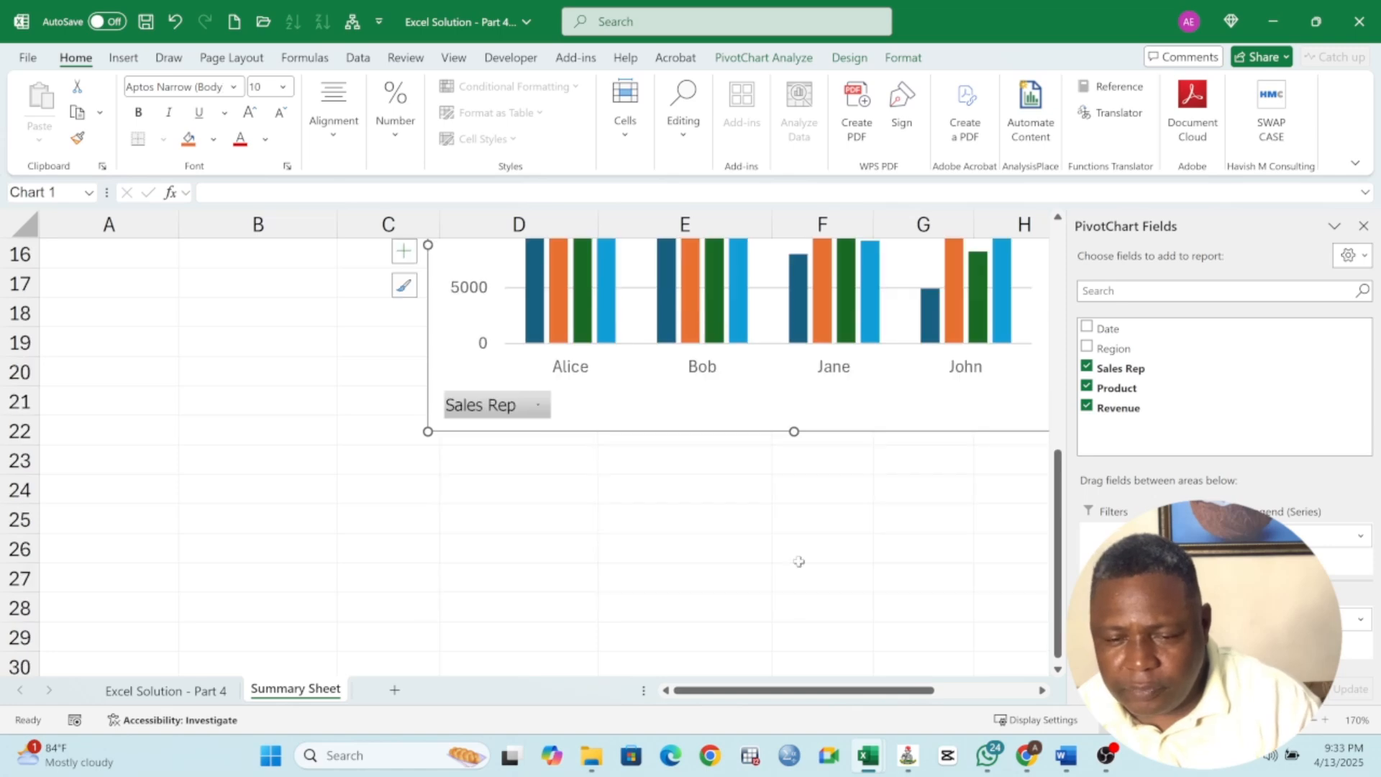
drag(909, 692, 996, 692)
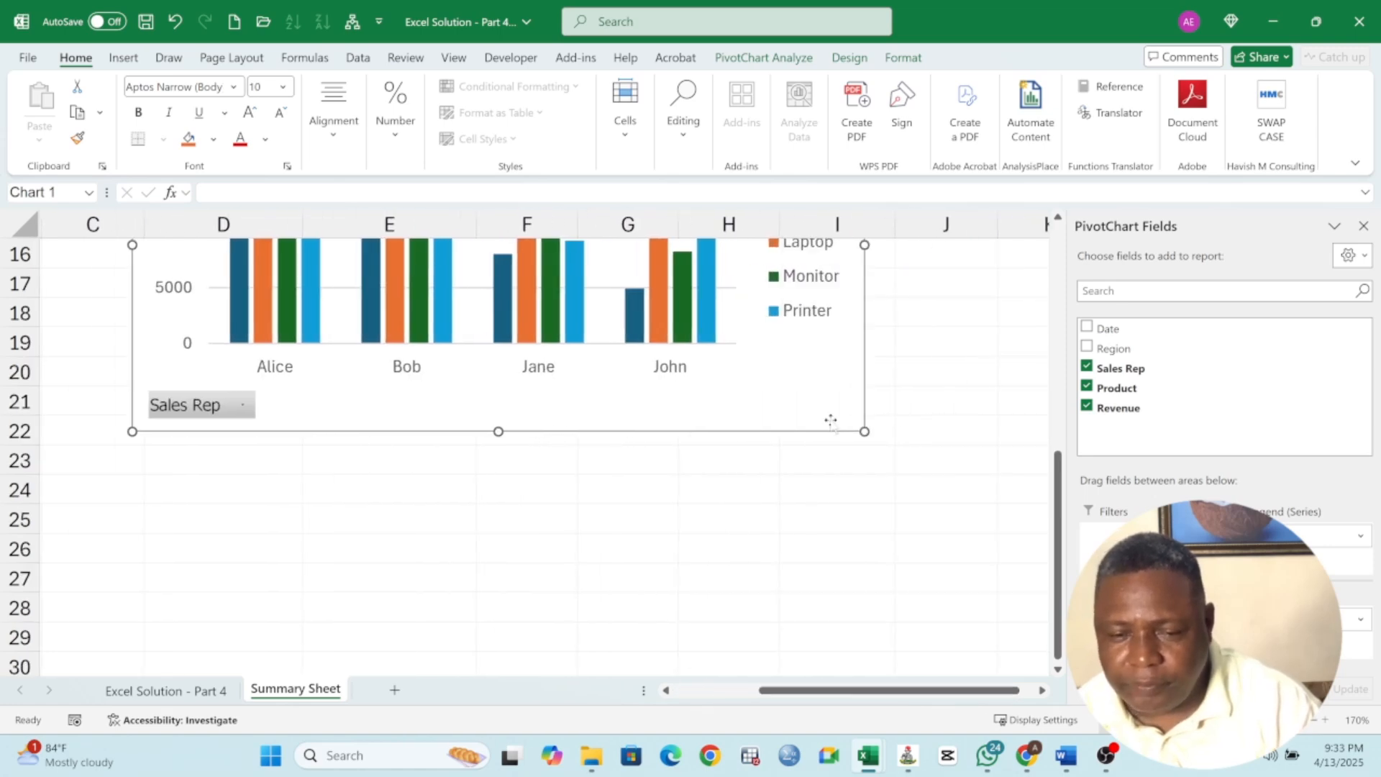
scroll(906, 499, up, 4)
scroll(885, 518, down, 3)
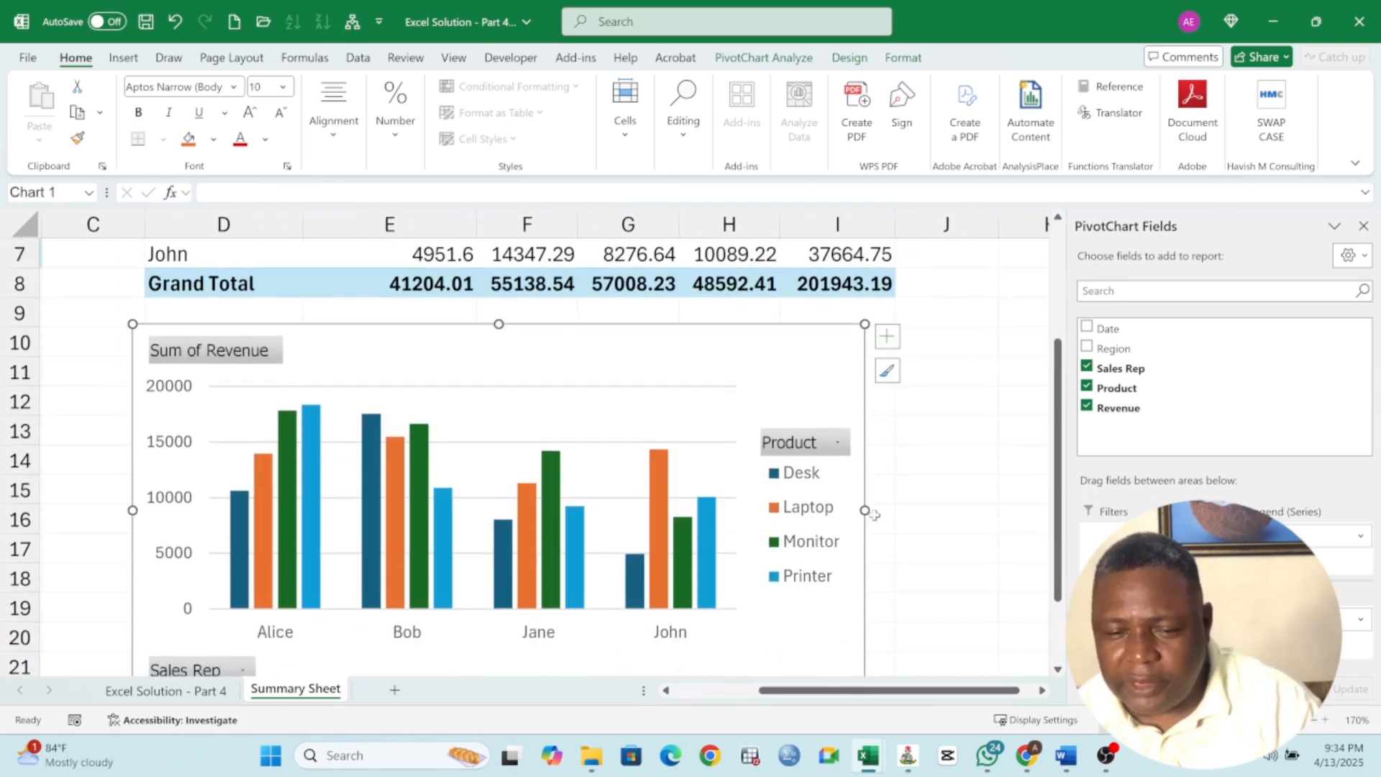
Widen the pivot chart slightly to the right
drag(865, 520, 898, 531)
scroll(860, 547, up, 3)
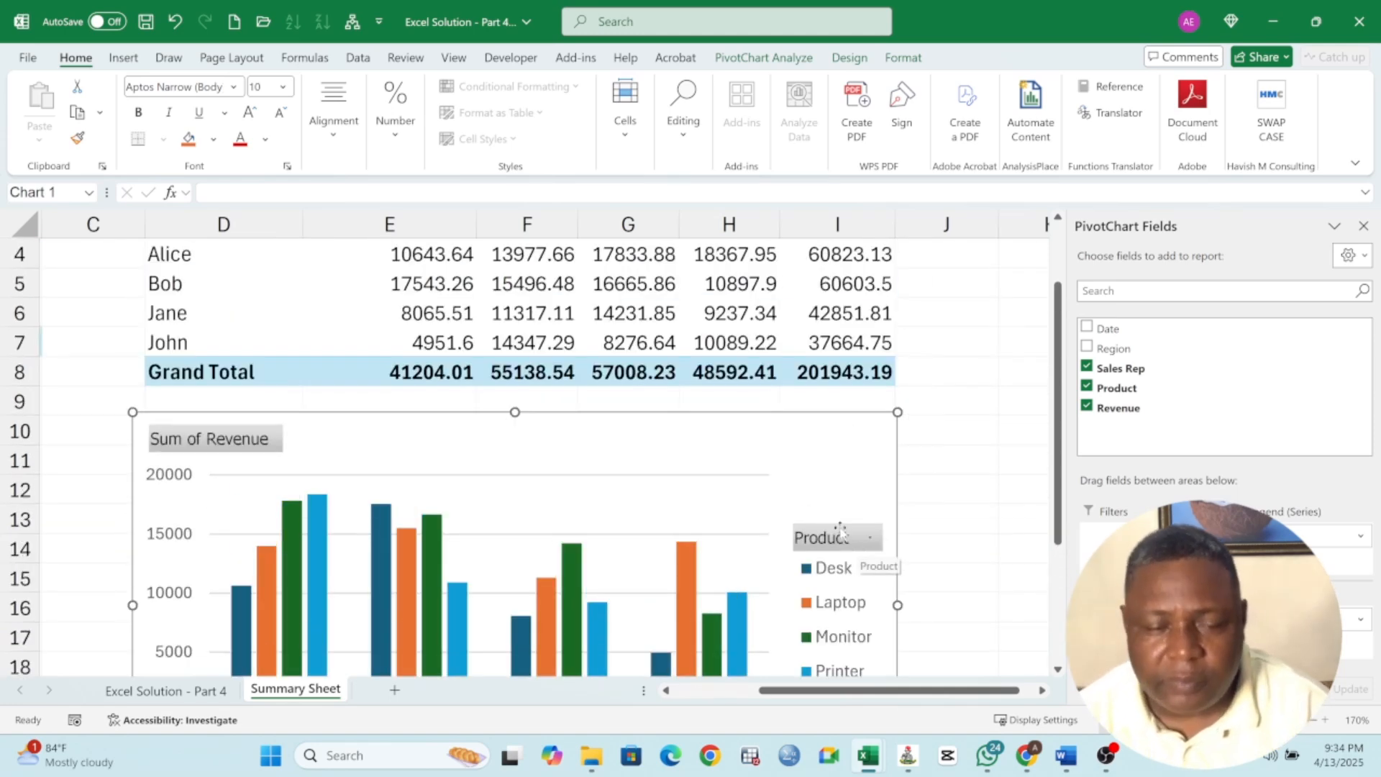
scroll(856, 554, up, 3)
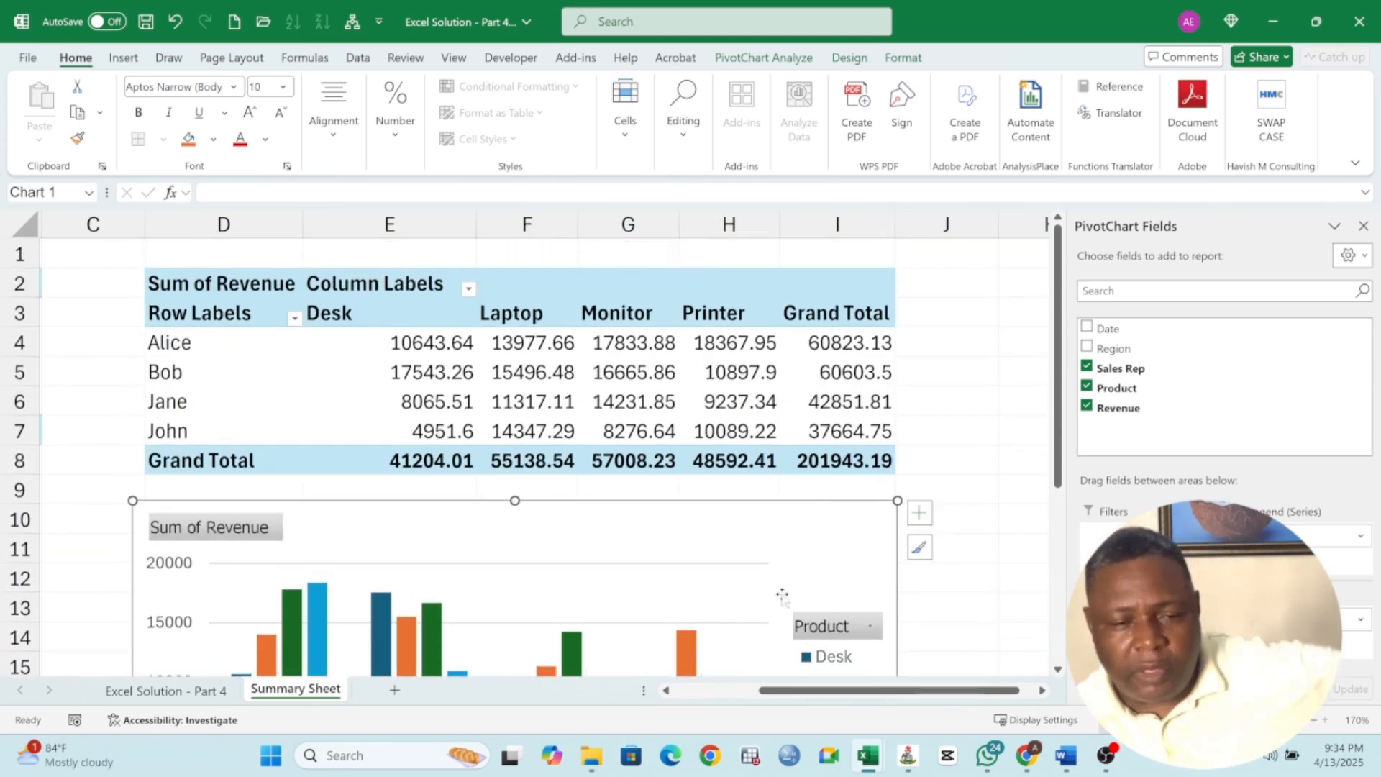
click(704, 691)
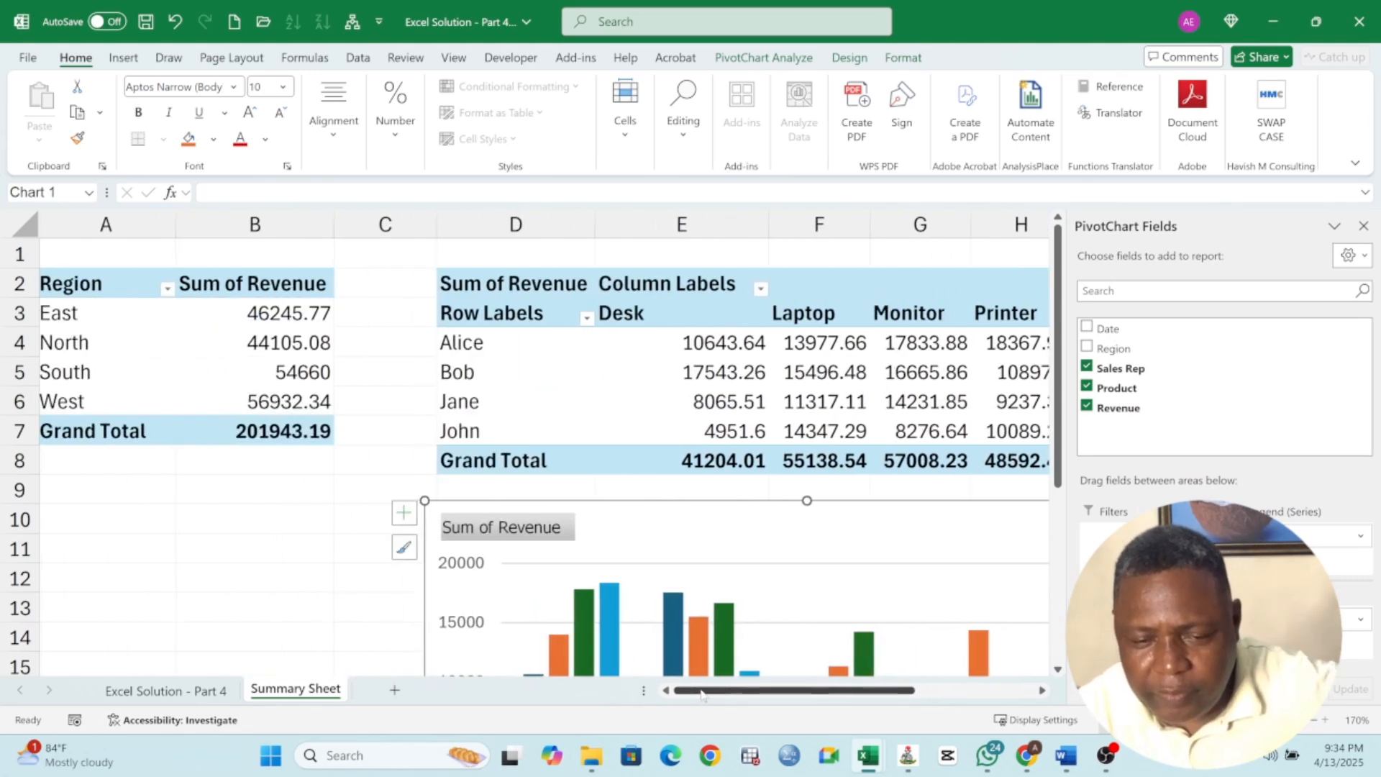
click(217, 343)
click(679, 411)
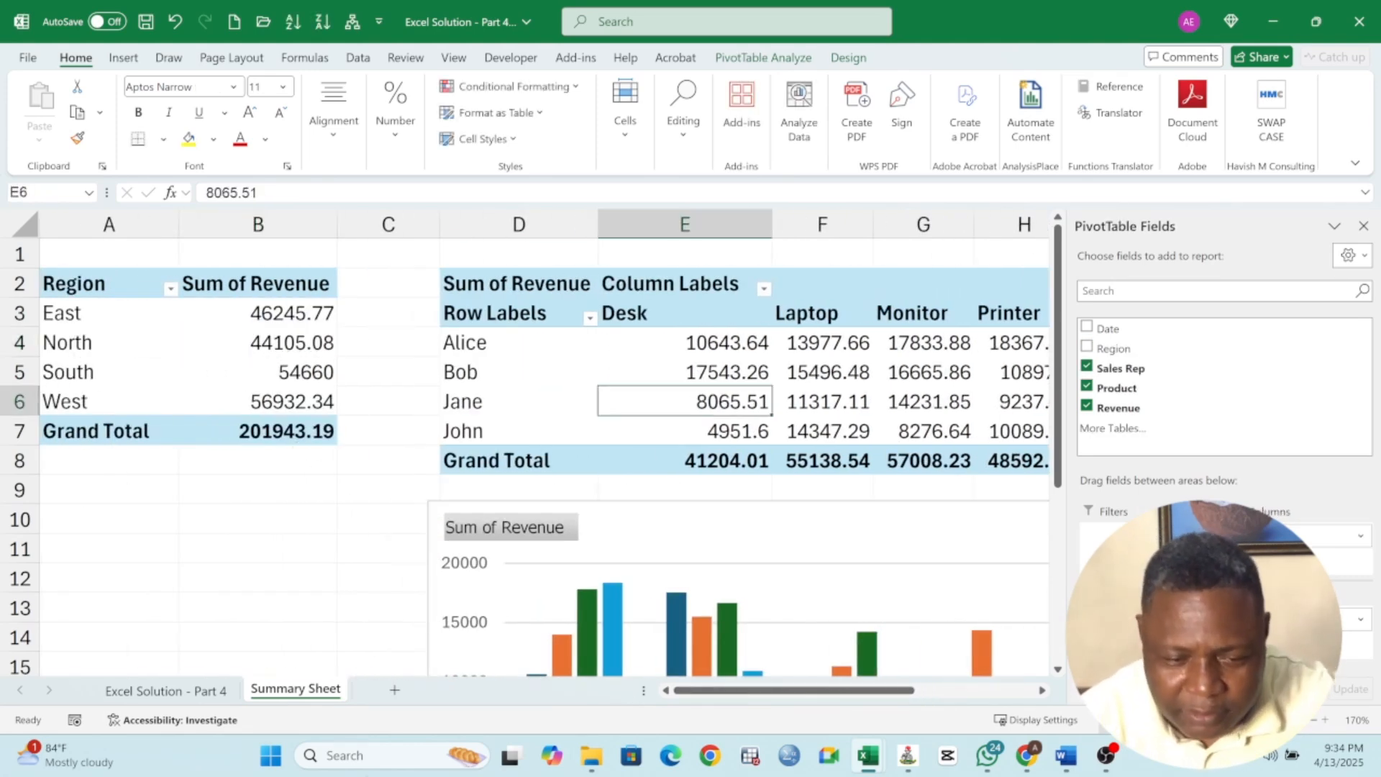
Insert a new PivotTable from the data range, placed on the Summary Sheet at cell A9
click(201, 692)
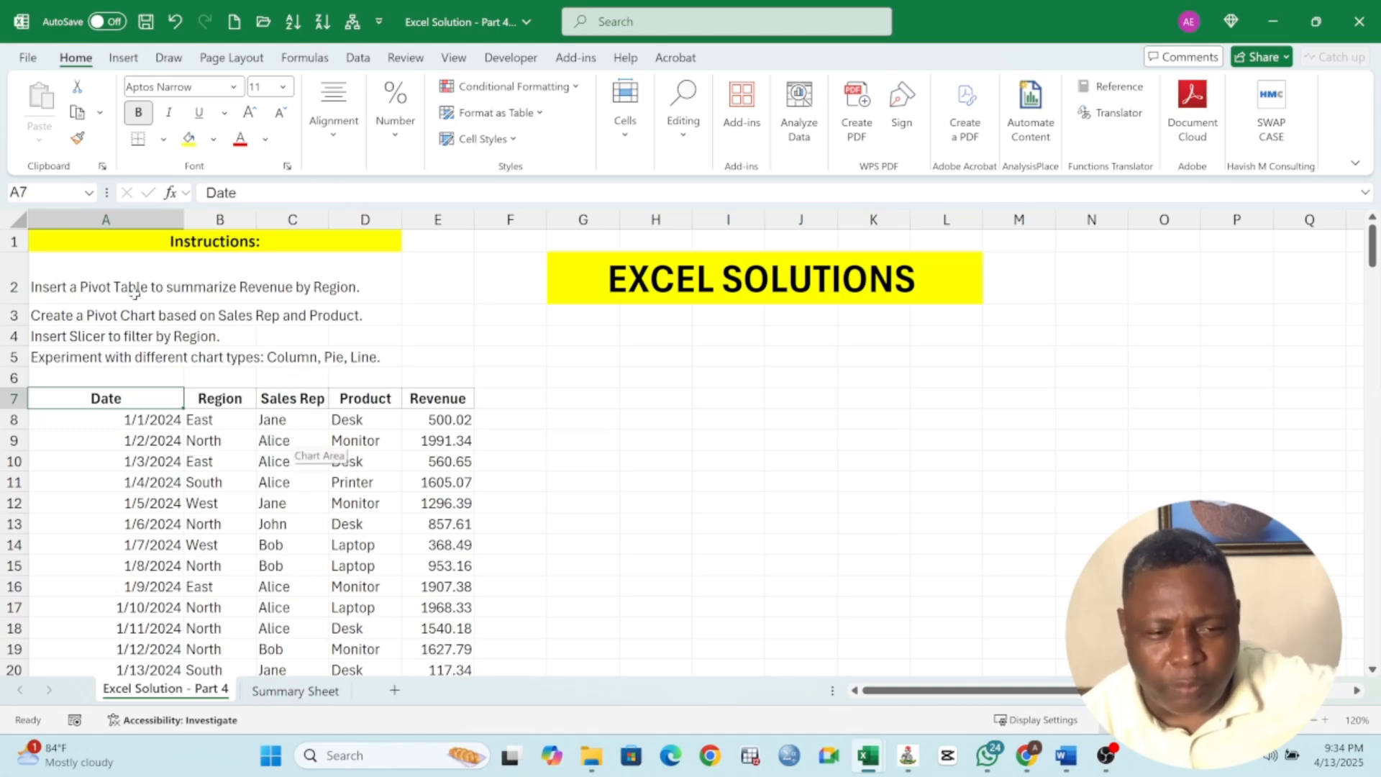
click(123, 58)
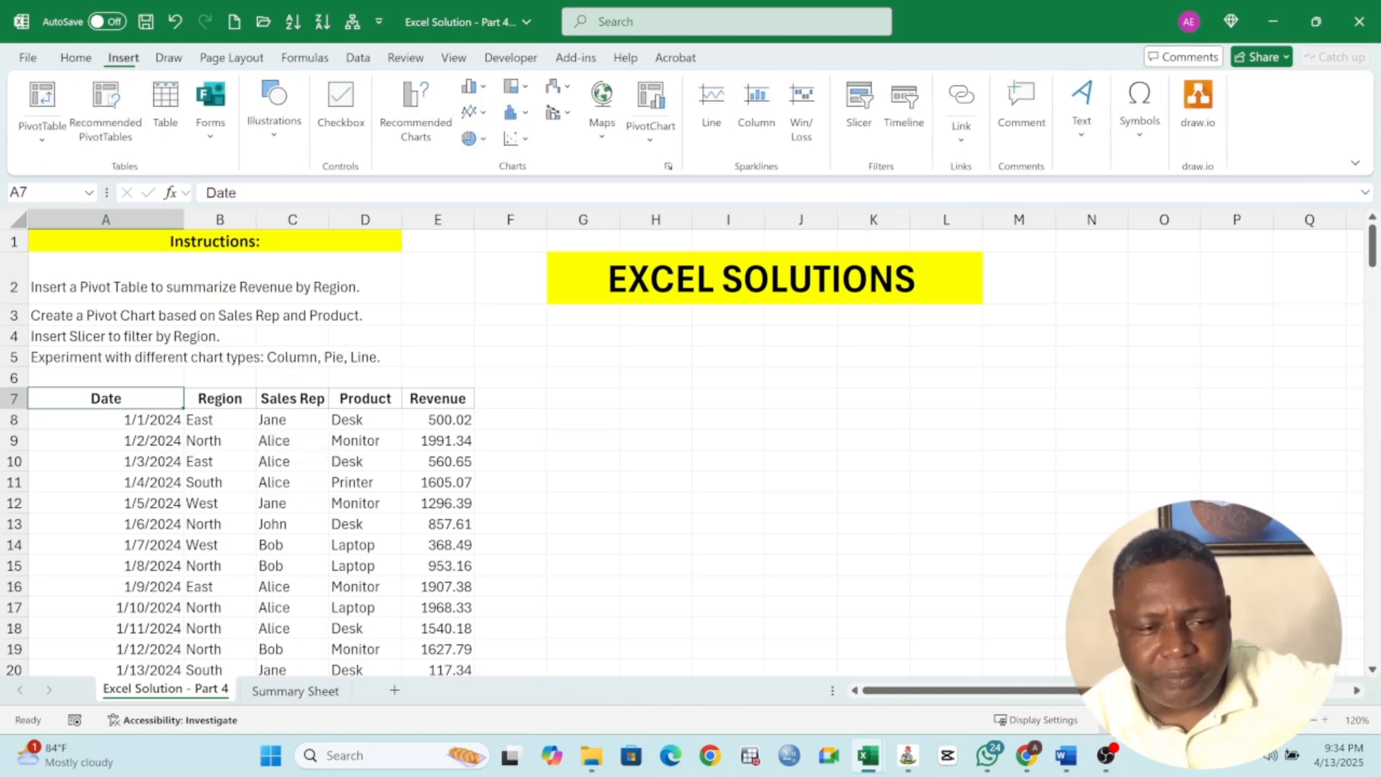
click(45, 101)
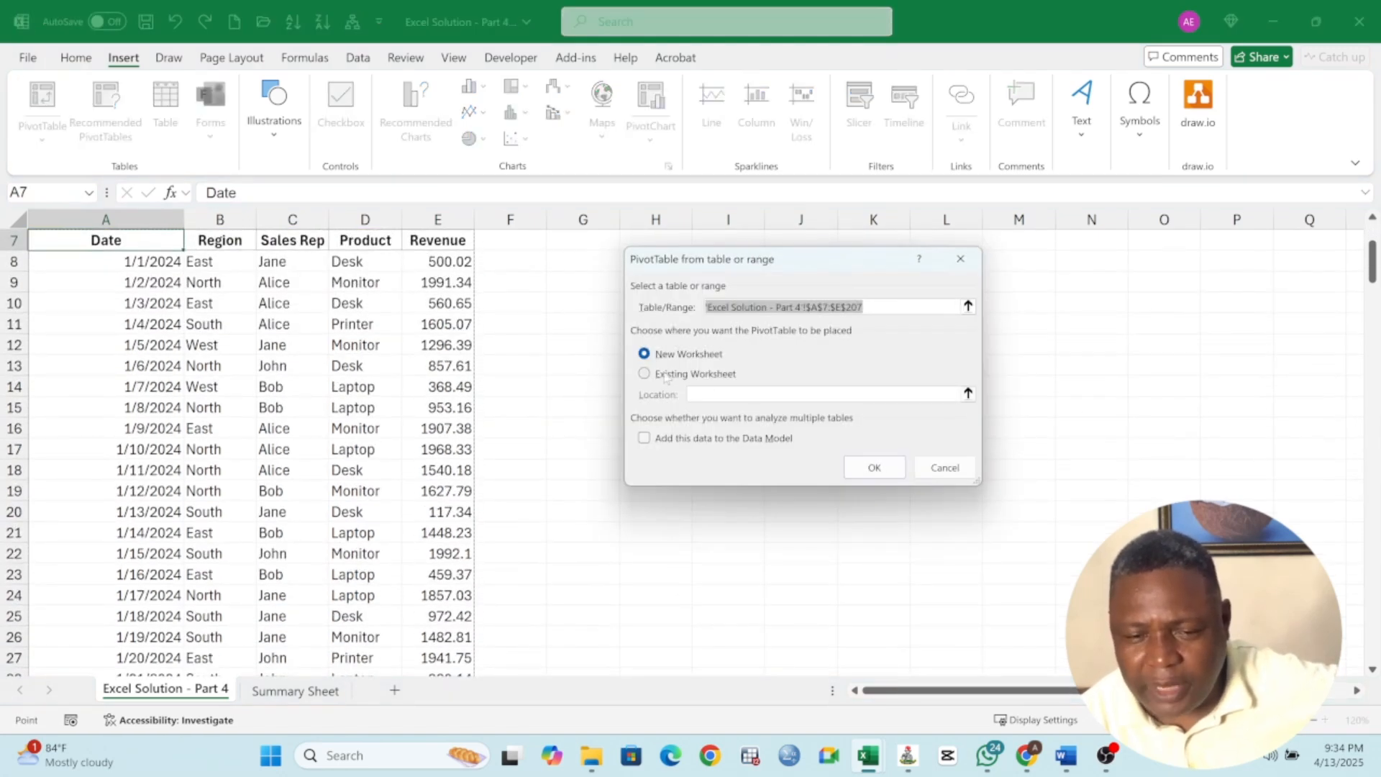
click(666, 375)
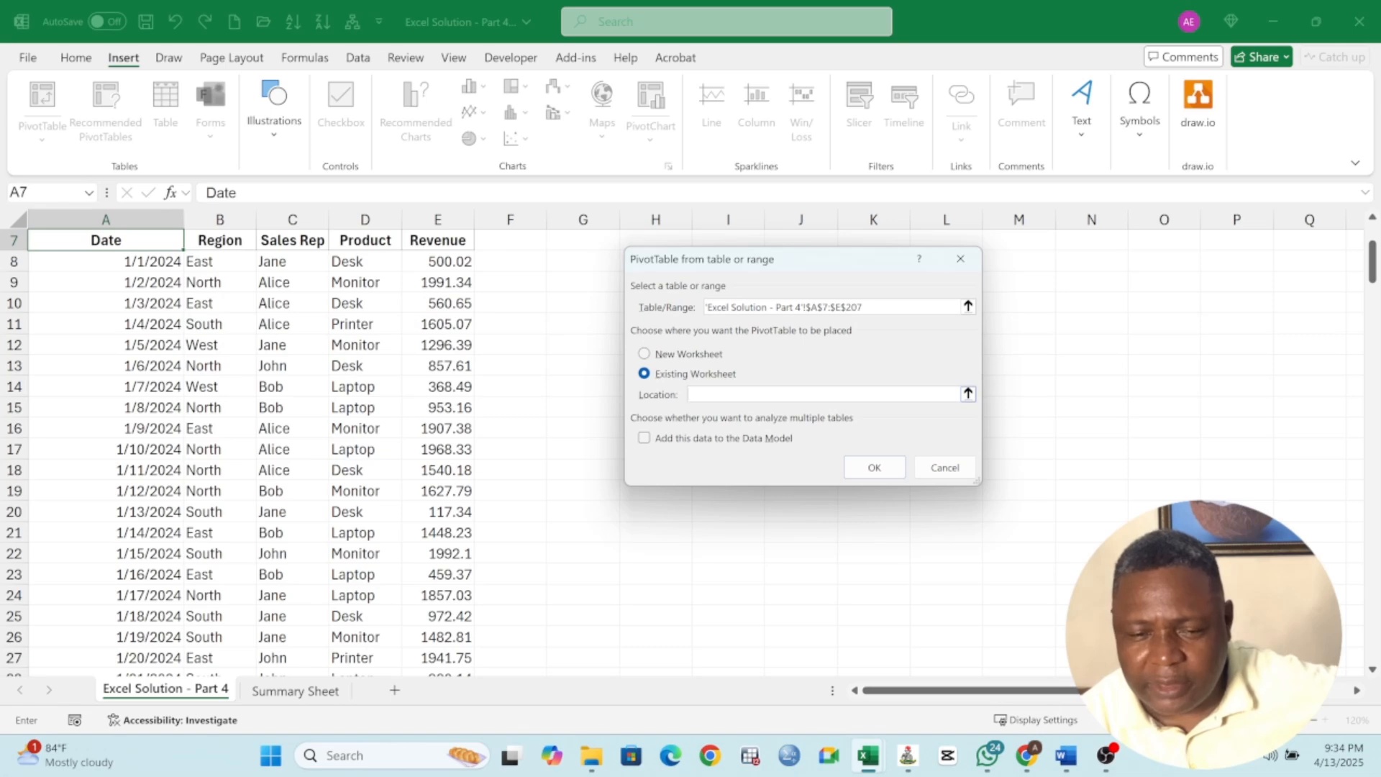
click(315, 692)
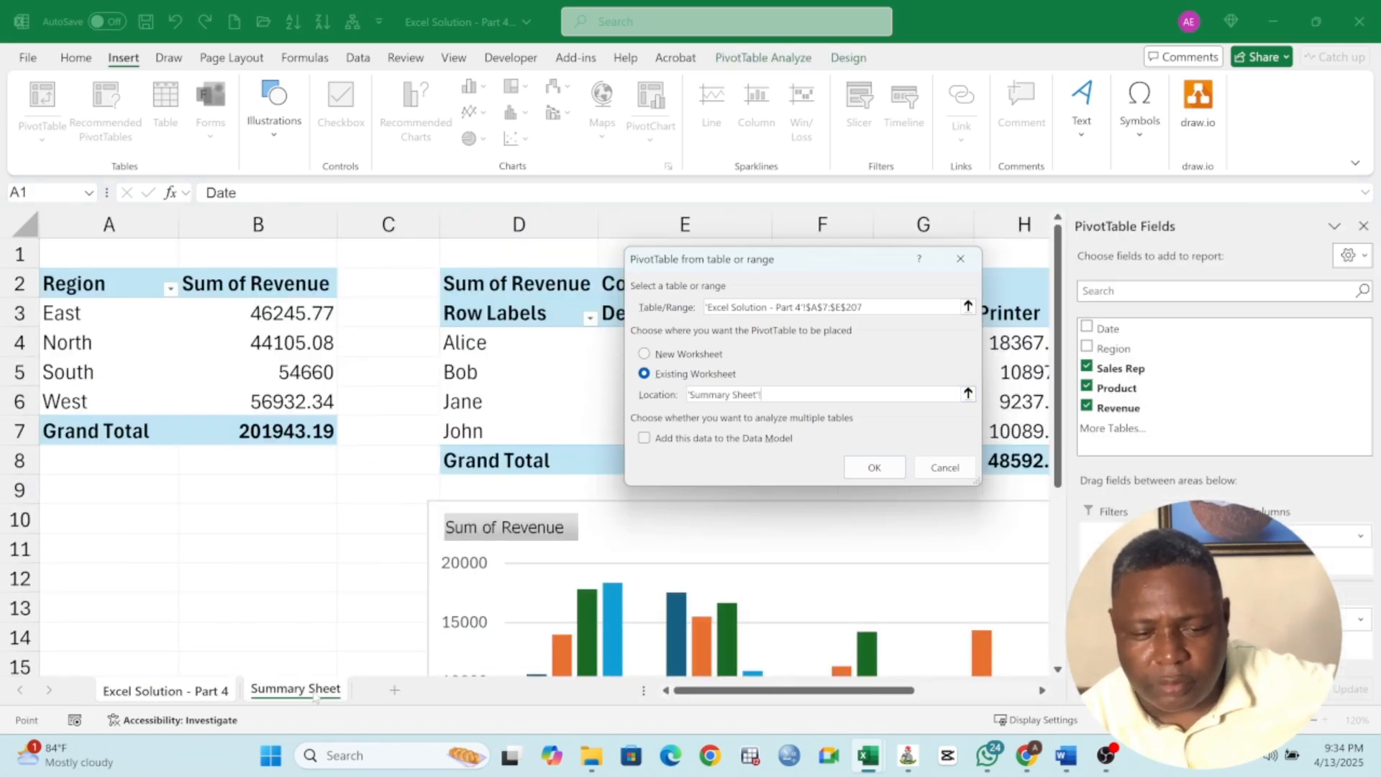
click(90, 489)
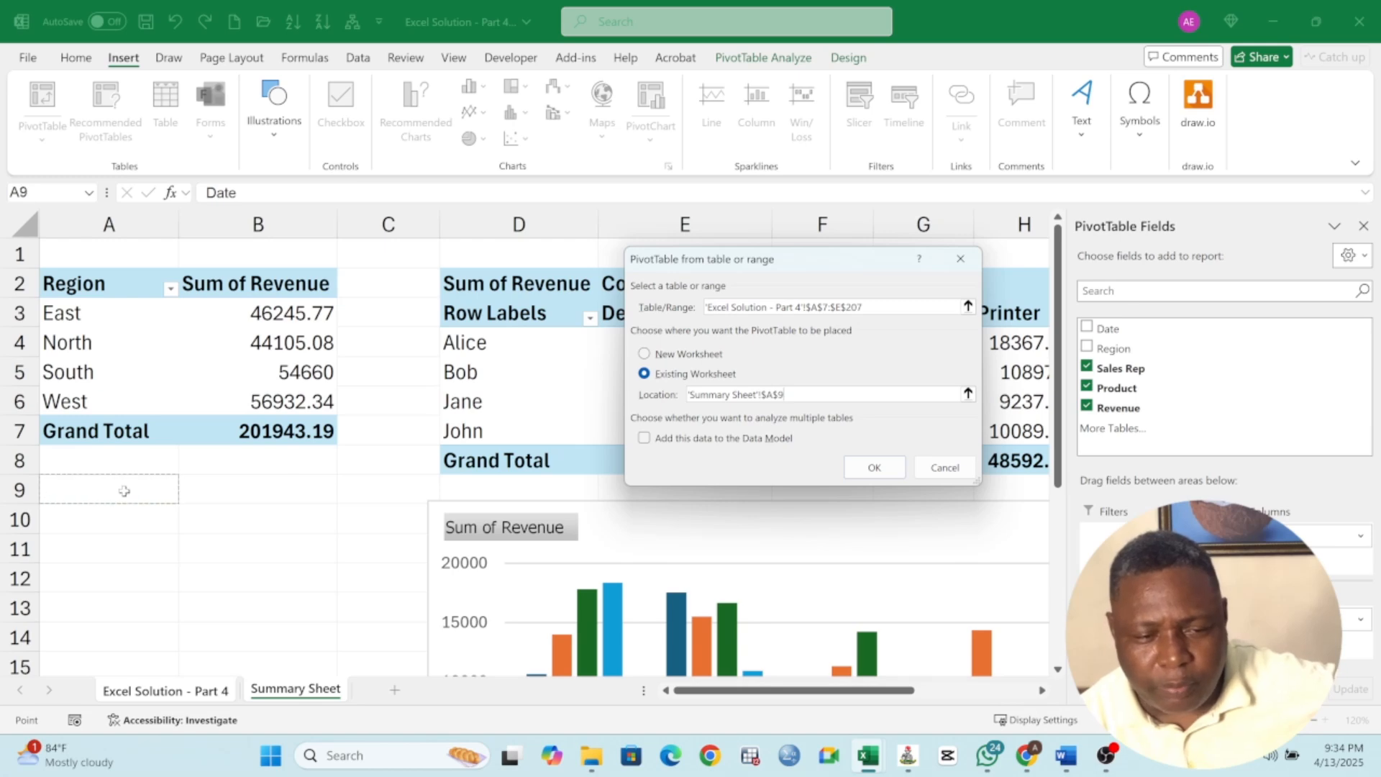
click(876, 471)
Add the Sales Rep and Revenue fields to the new PivotTable
scroll(330, 498, down, 2)
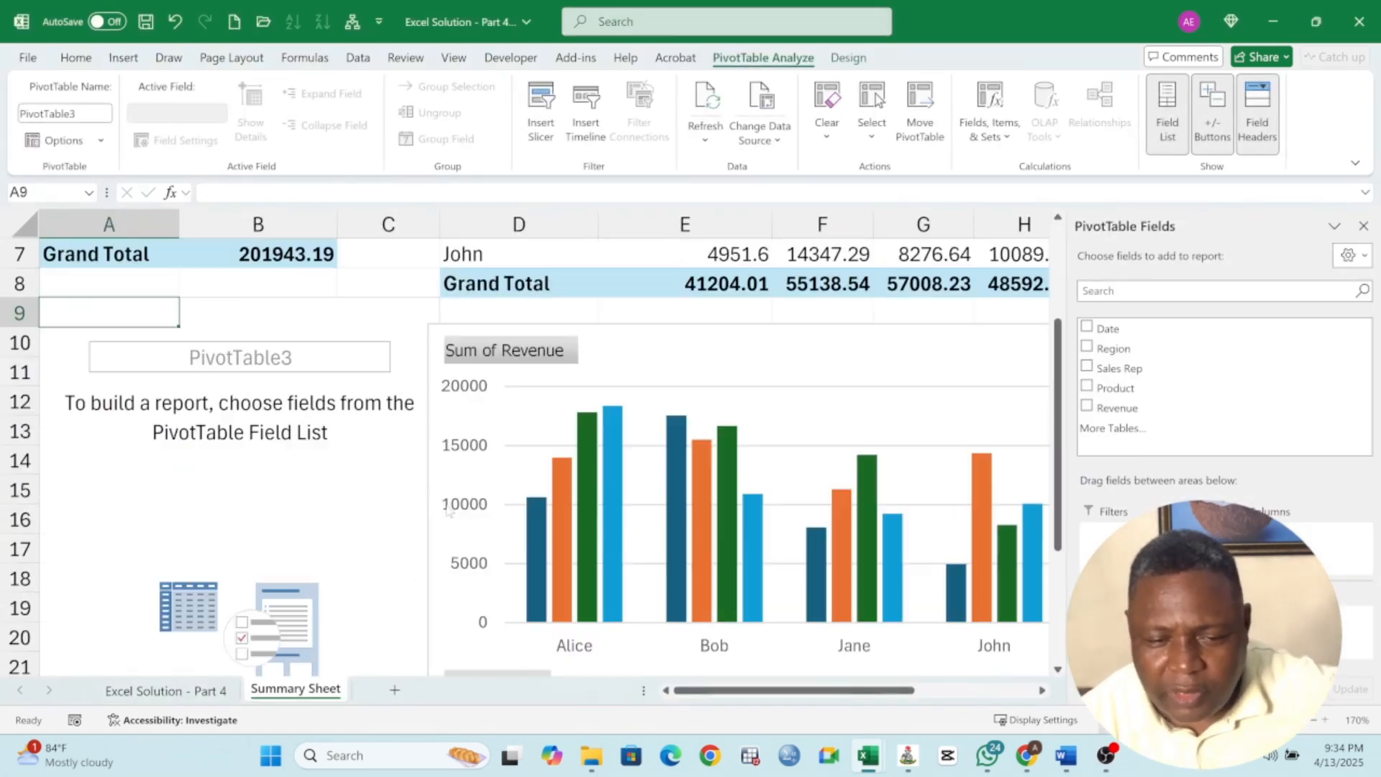
click(1087, 368)
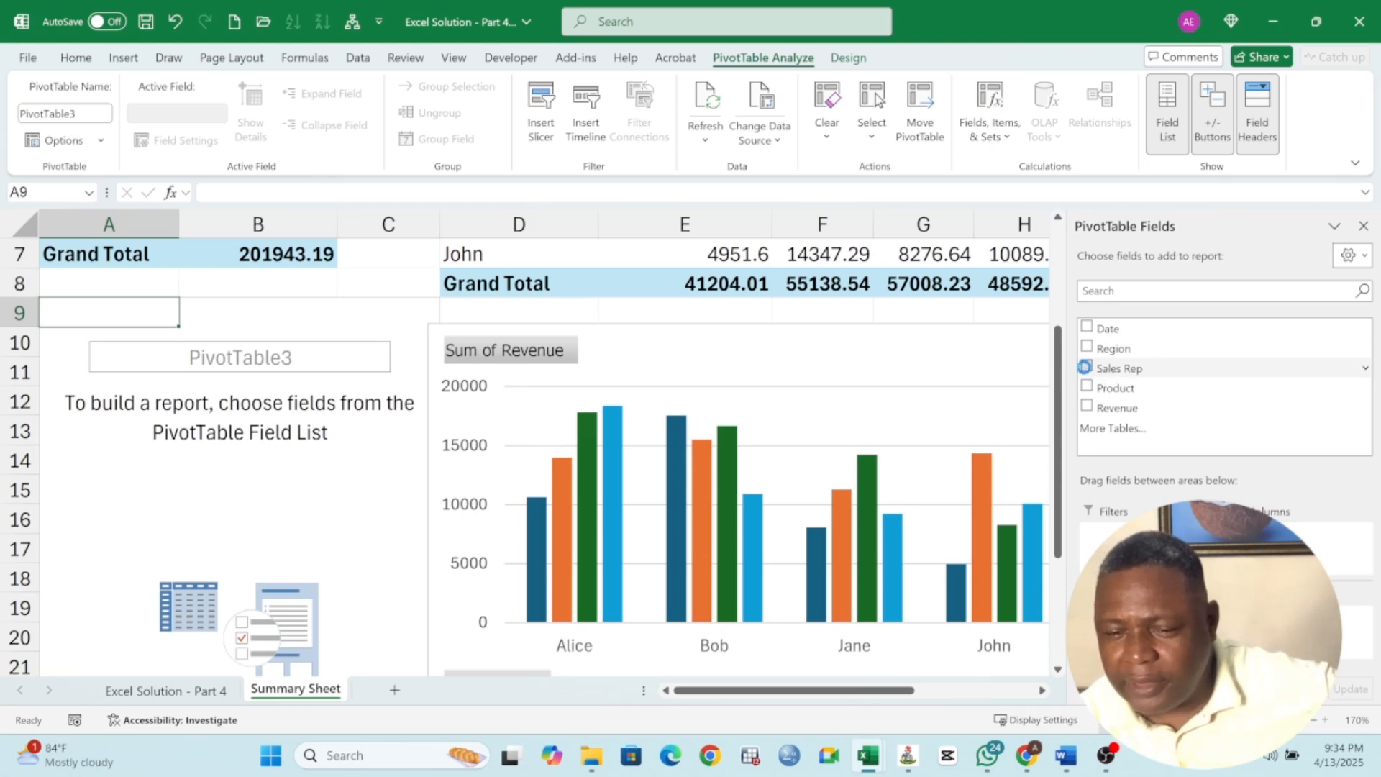
click(1087, 405)
click(259, 378)
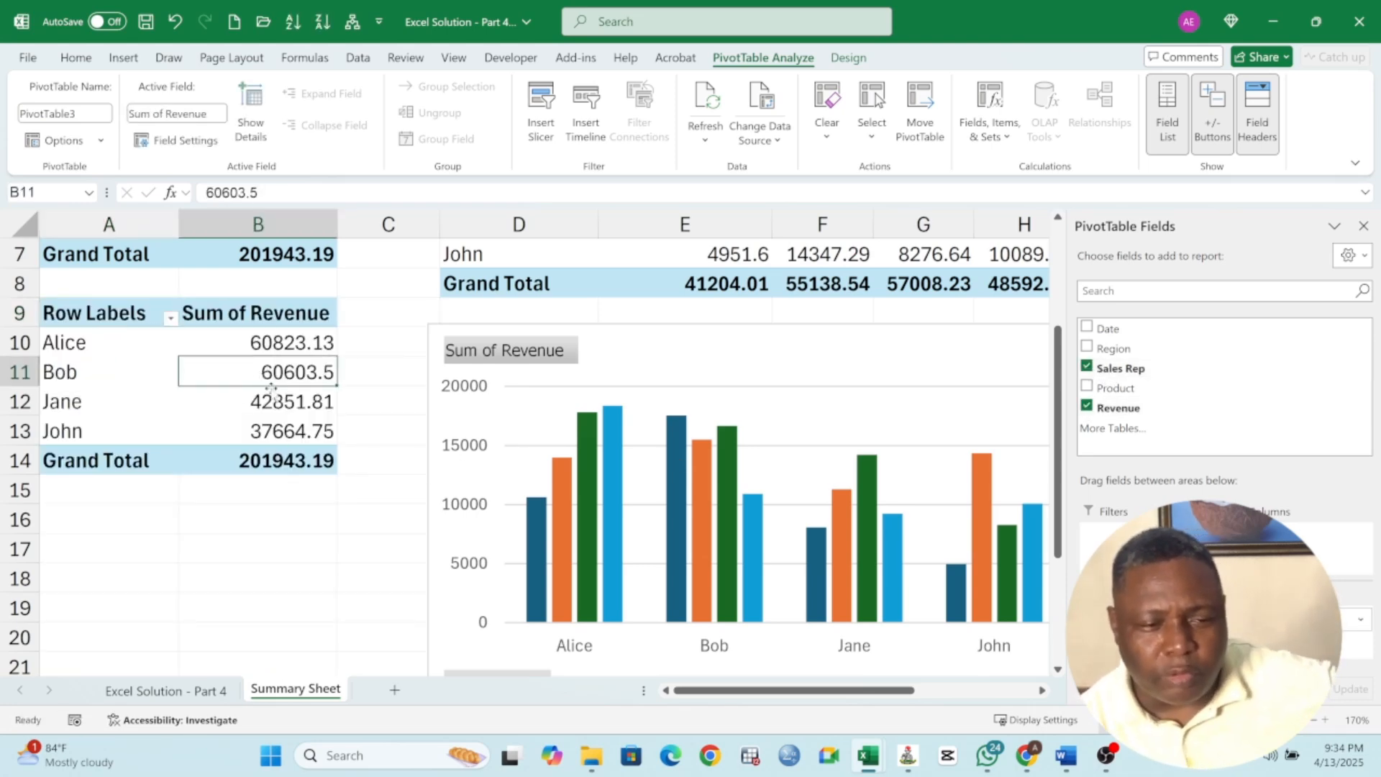
Insert a pie PivotChart based on the sales rep PivotTable
click(125, 59)
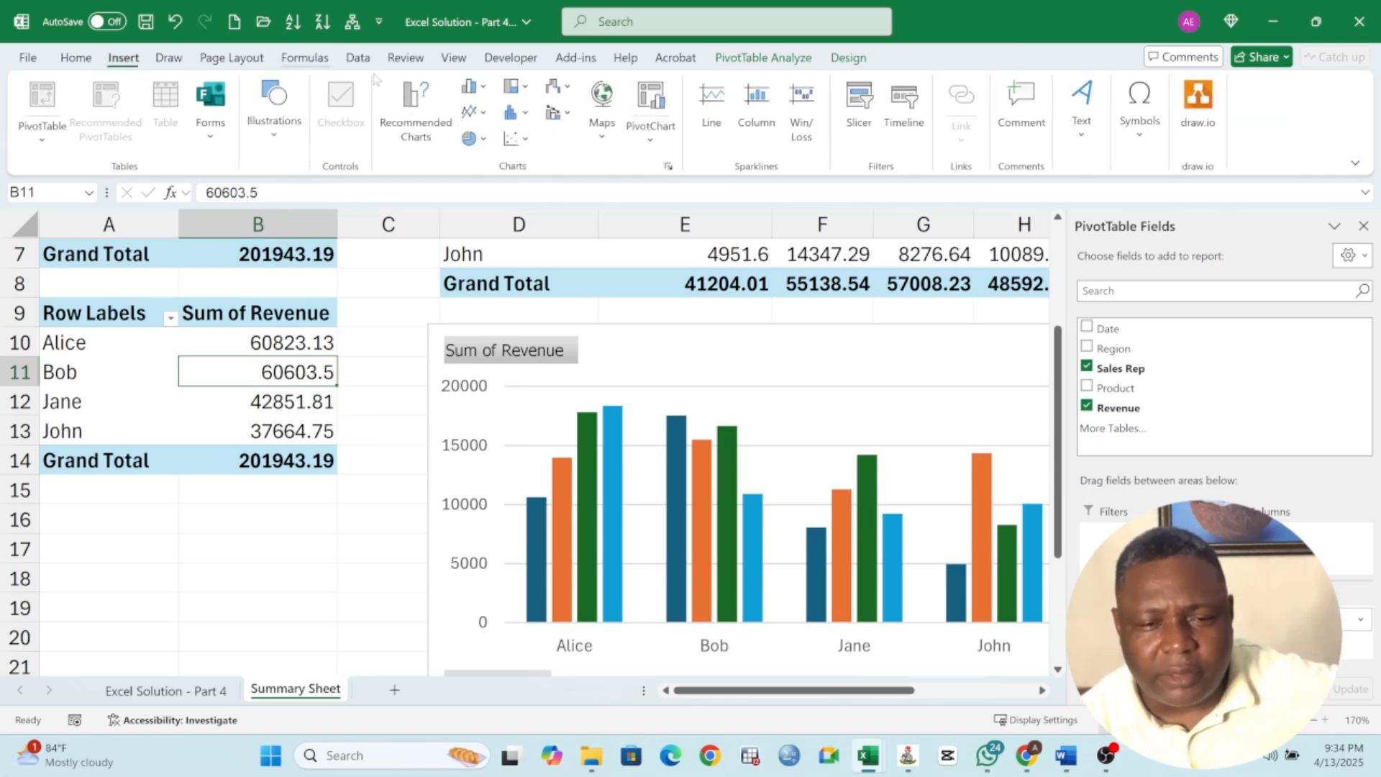
click(650, 97)
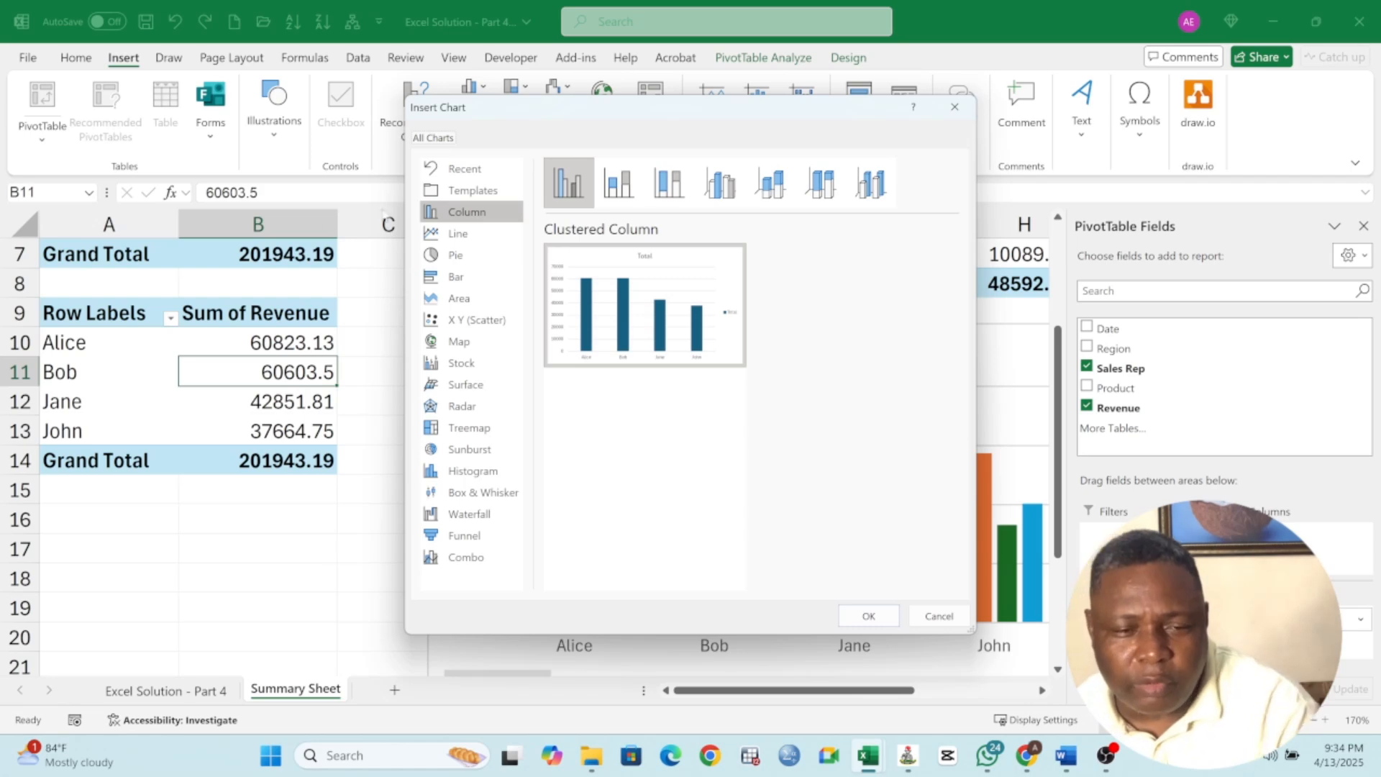
click(453, 256)
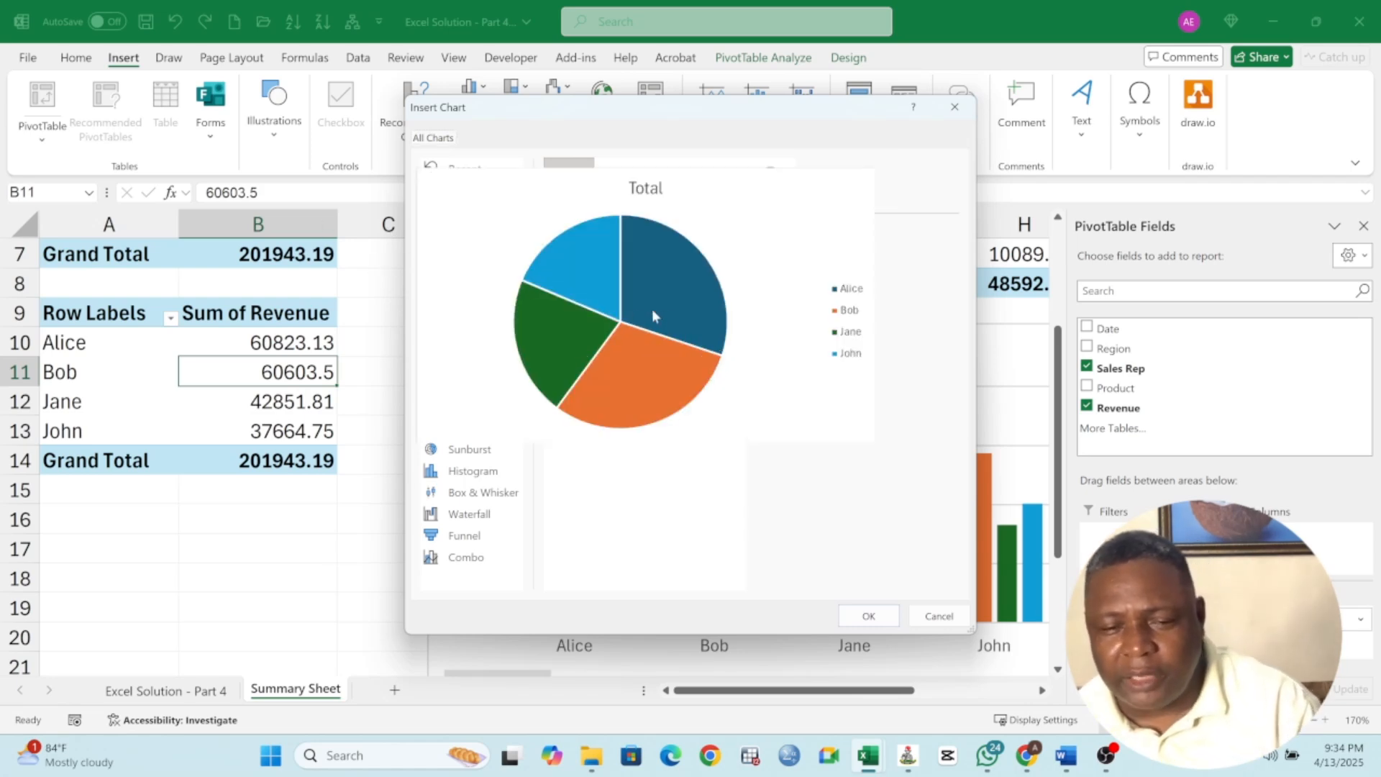
click(868, 616)
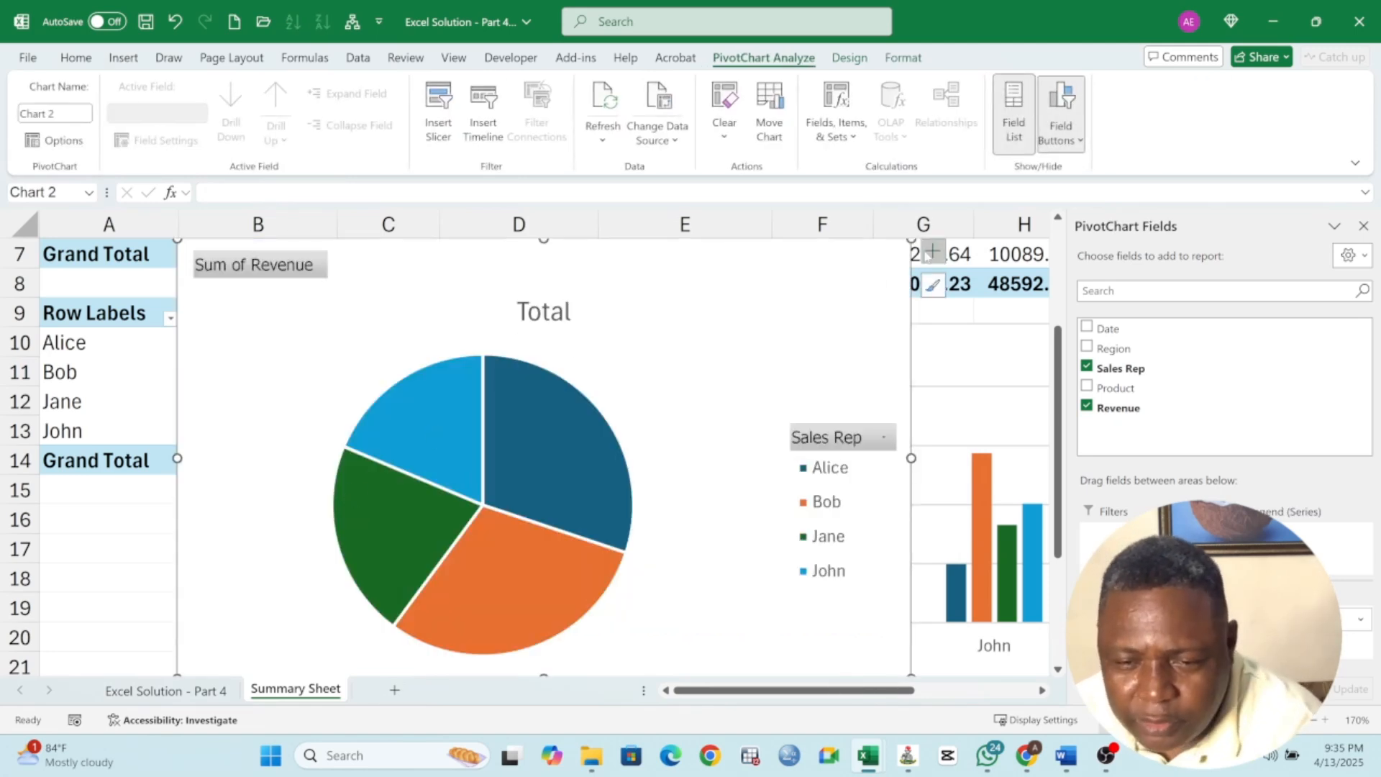
Move the pie chart below the sales rep PivotTable, starting around row 15
drag(833, 348, 418, 593)
scroll(479, 532, down, 3)
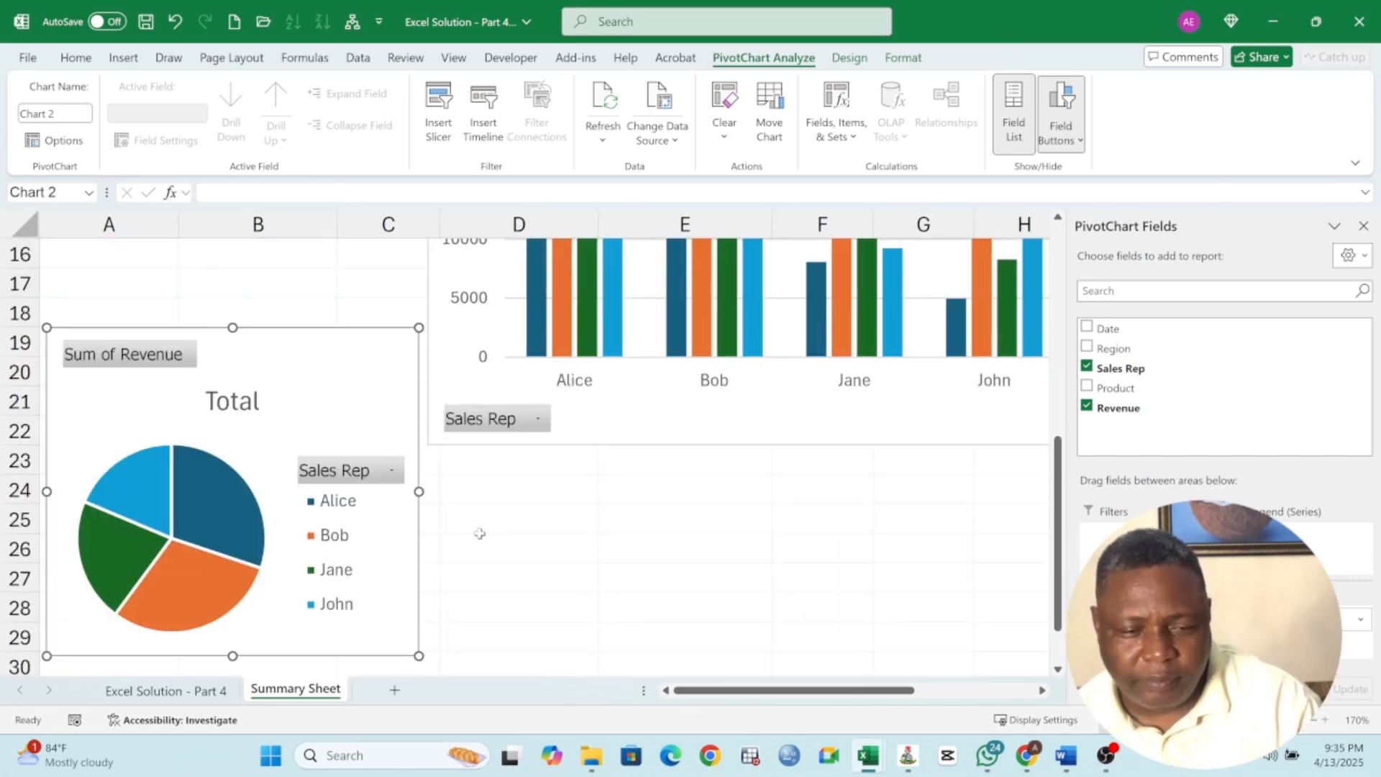
drag(333, 419, 339, 348)
scroll(368, 449, up, 2)
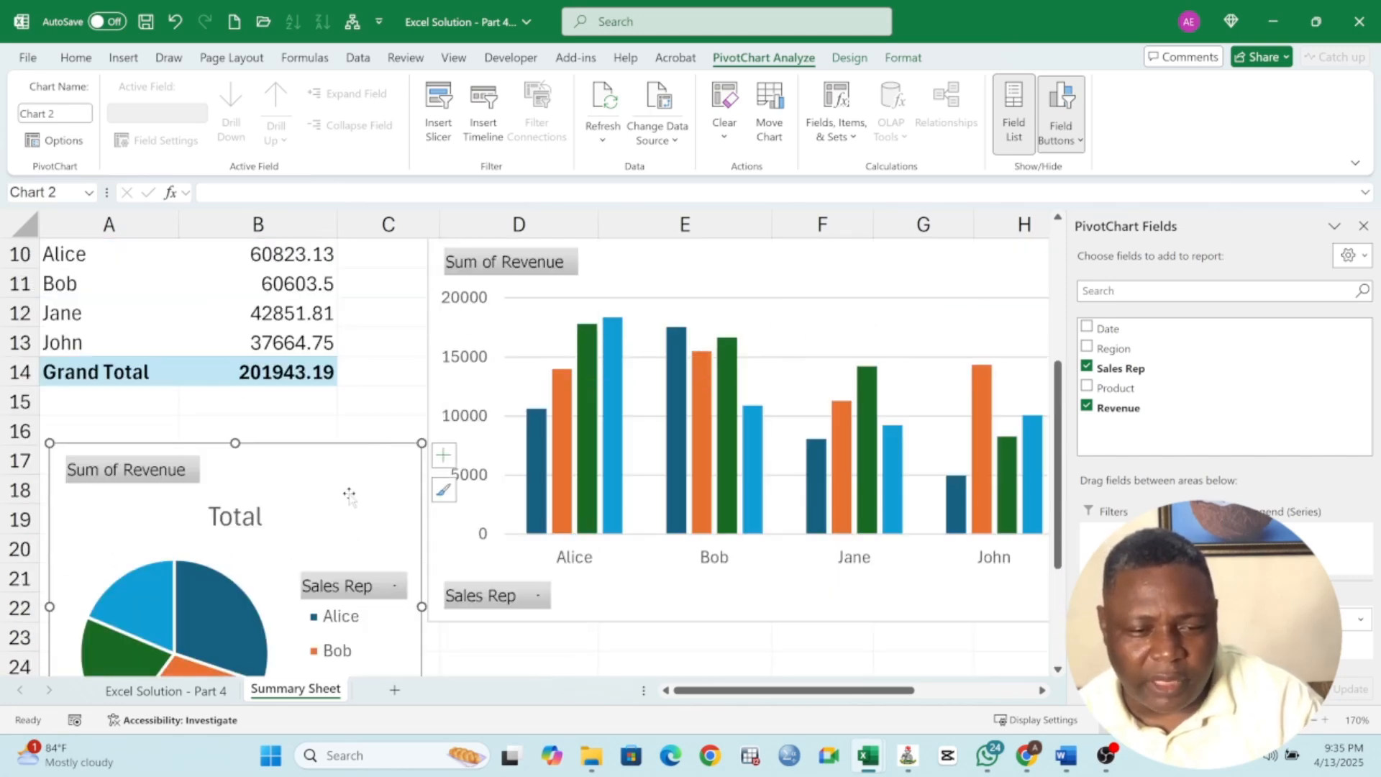
drag(350, 496, 348, 450)
scroll(601, 458, up, 3)
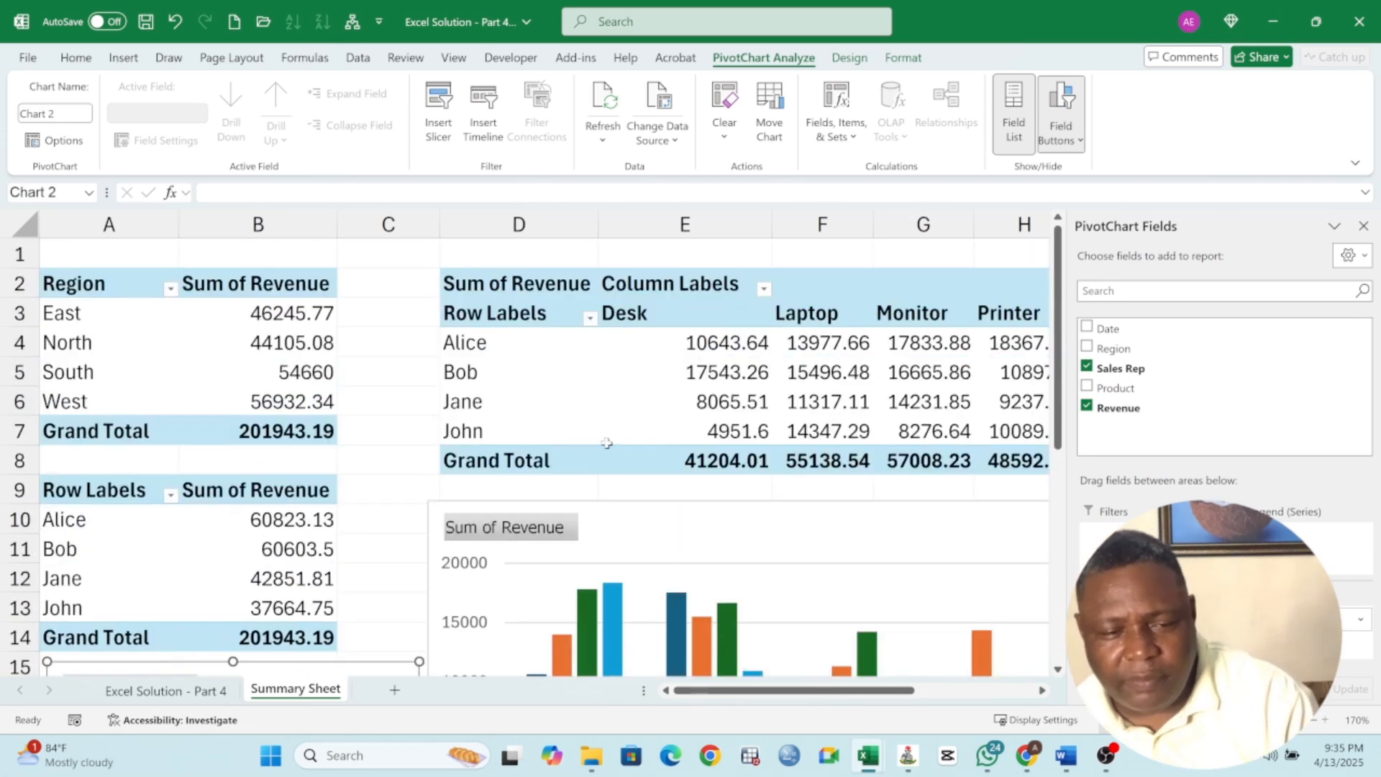
scroll(673, 460, down, 4)
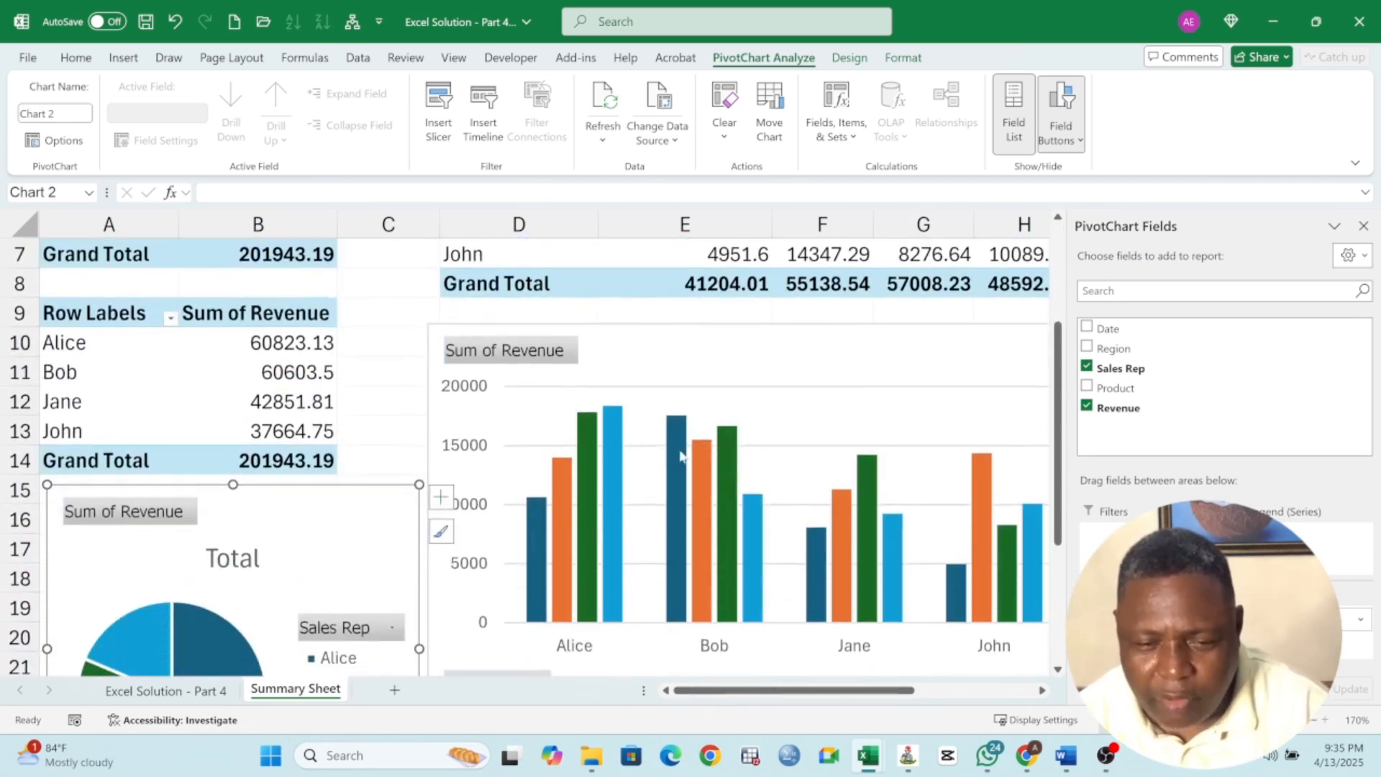
scroll(680, 453, up, 4)
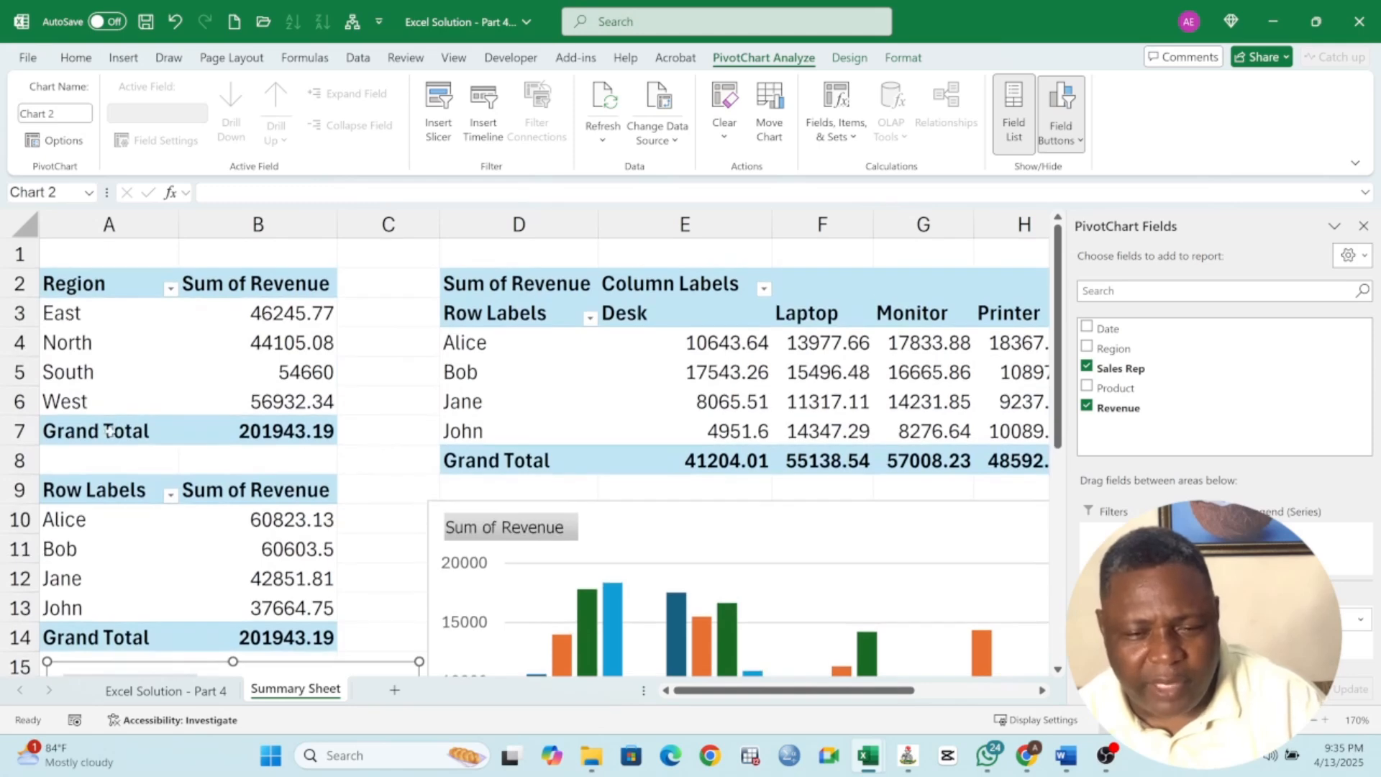
Rename the new PivotTable's row labels header to Sales Rep
click(106, 495)
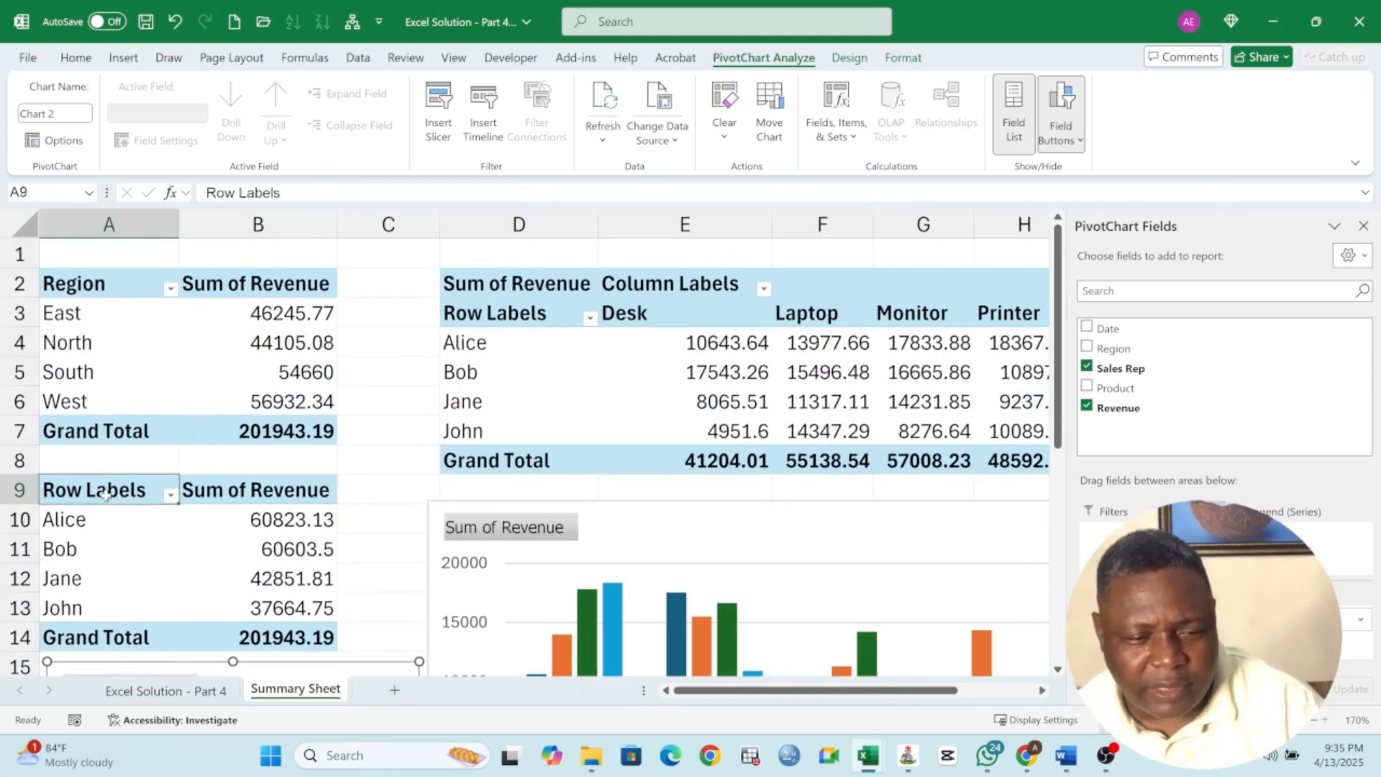
text(Sales)
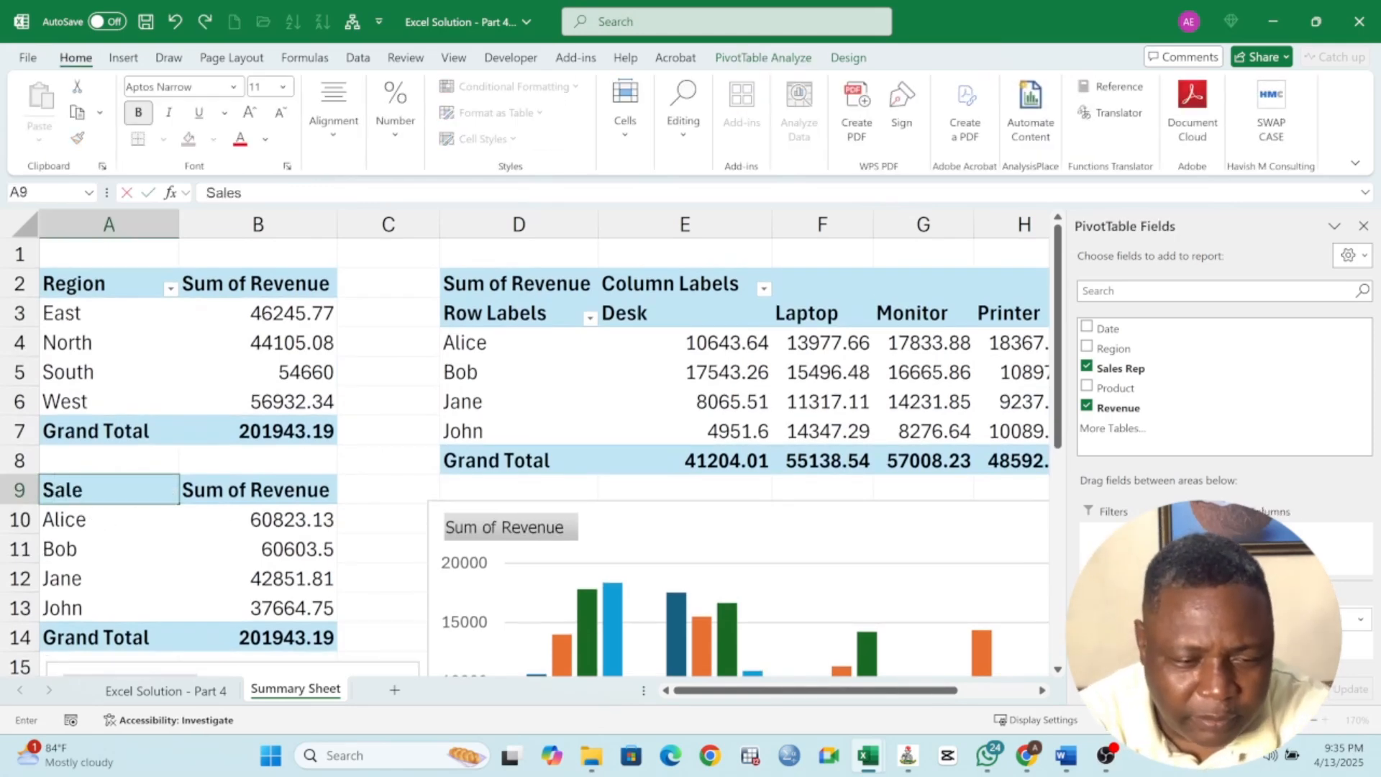
text( Rep)
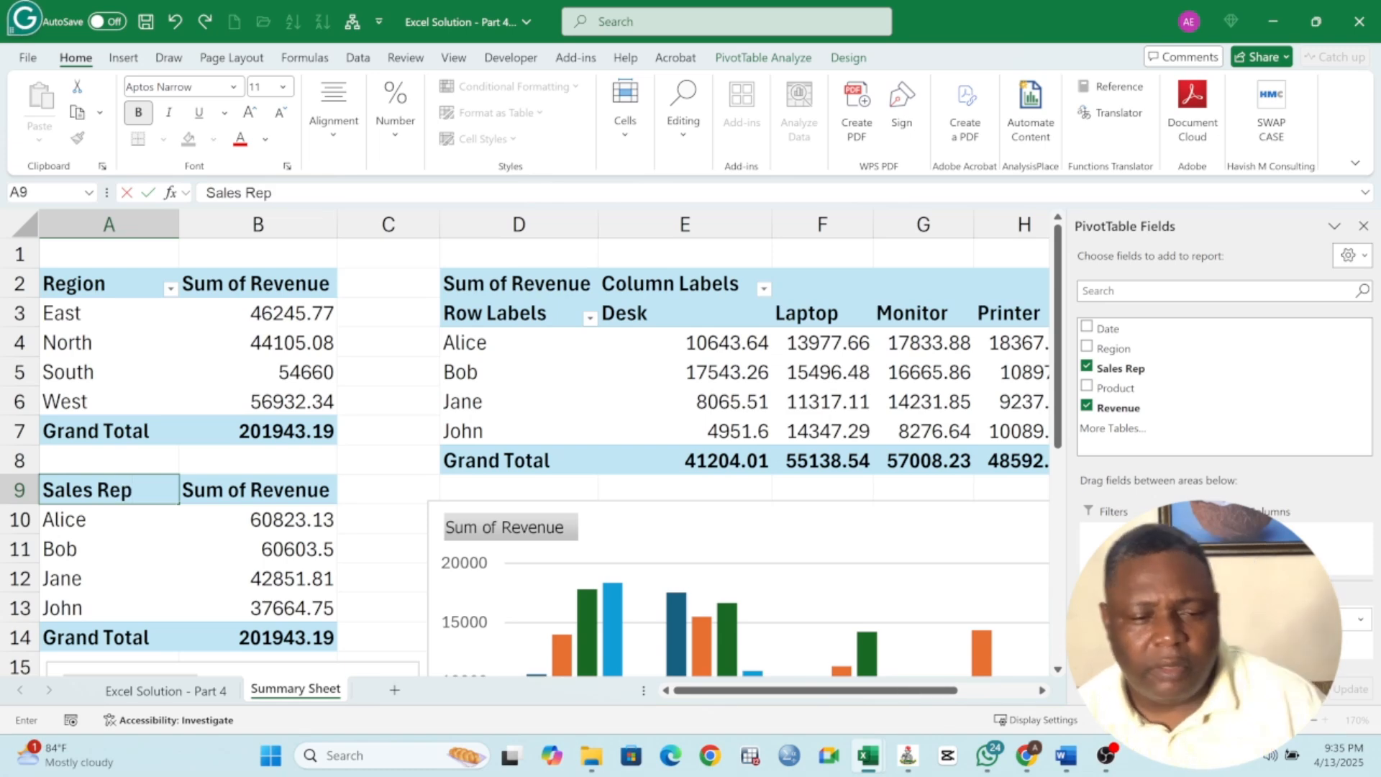
key(Tab)
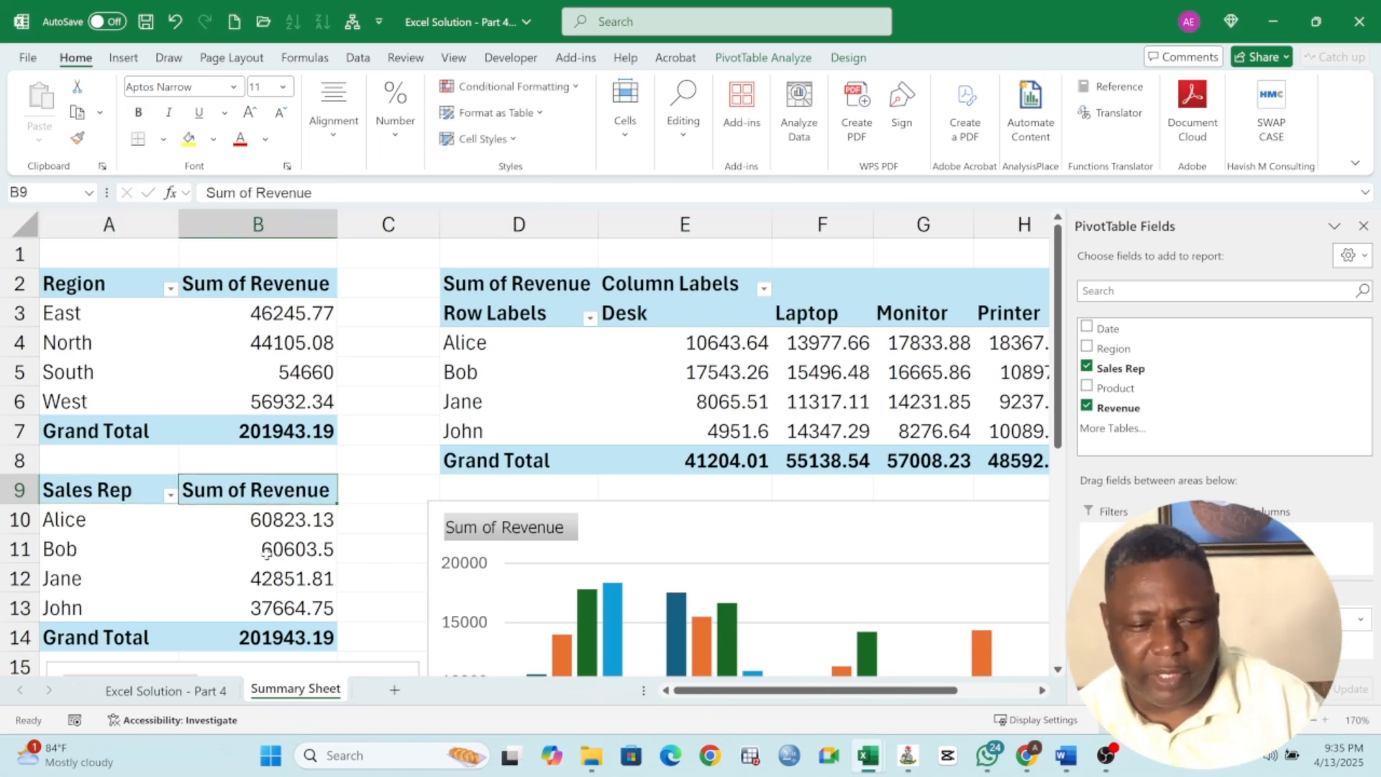
click(266, 552)
Review the pivot tables and charts on the summary sheet, and re-read the slicer instruction on the data sheet
scroll(268, 554, down, 2)
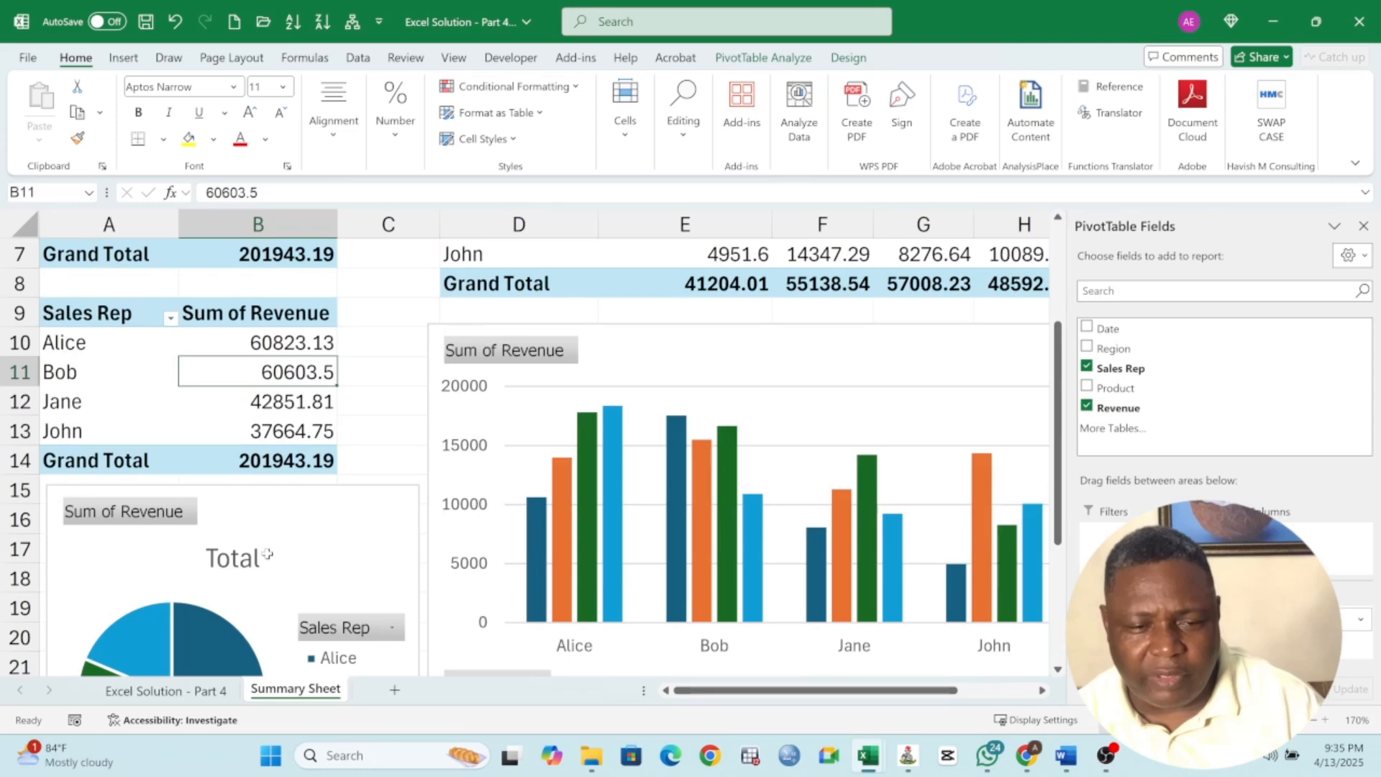
click(317, 556)
scroll(323, 535, up, 2)
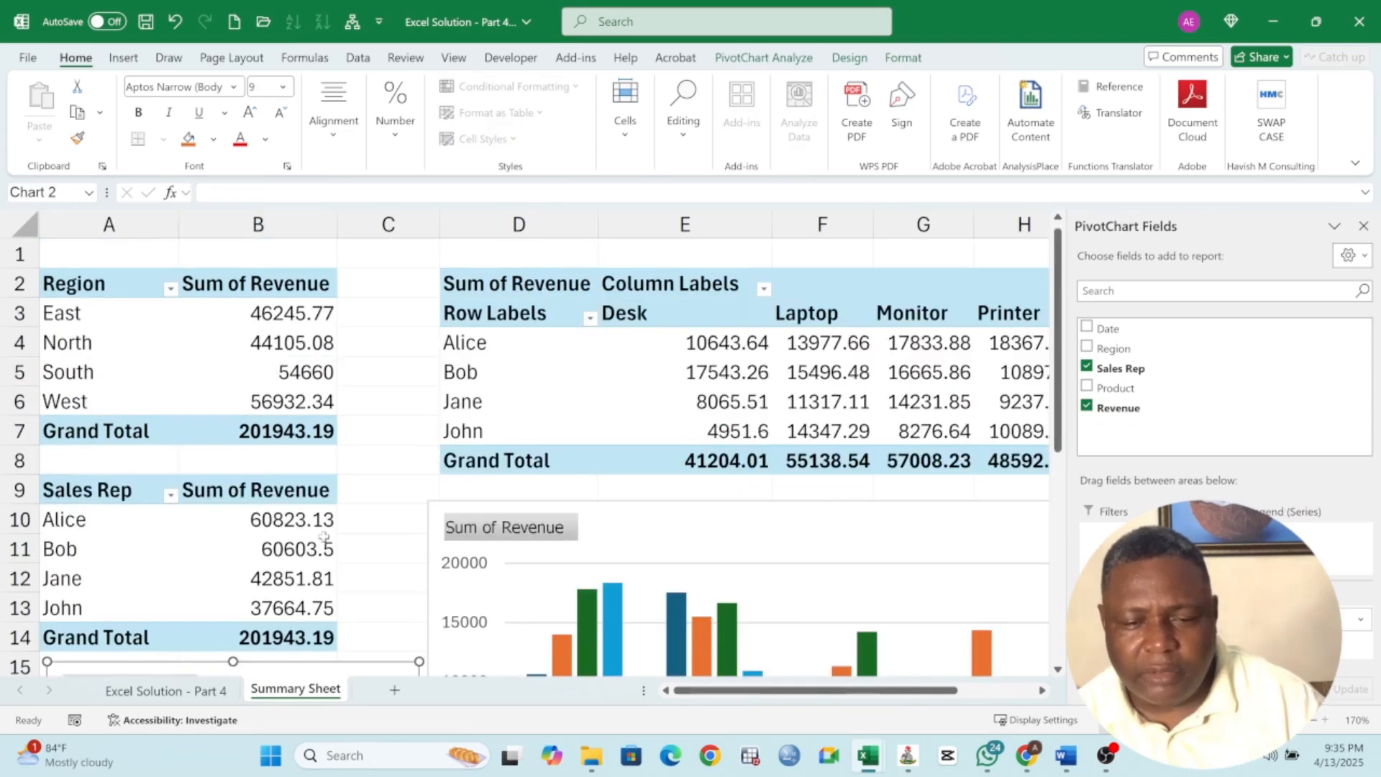
click(284, 347)
click(115, 321)
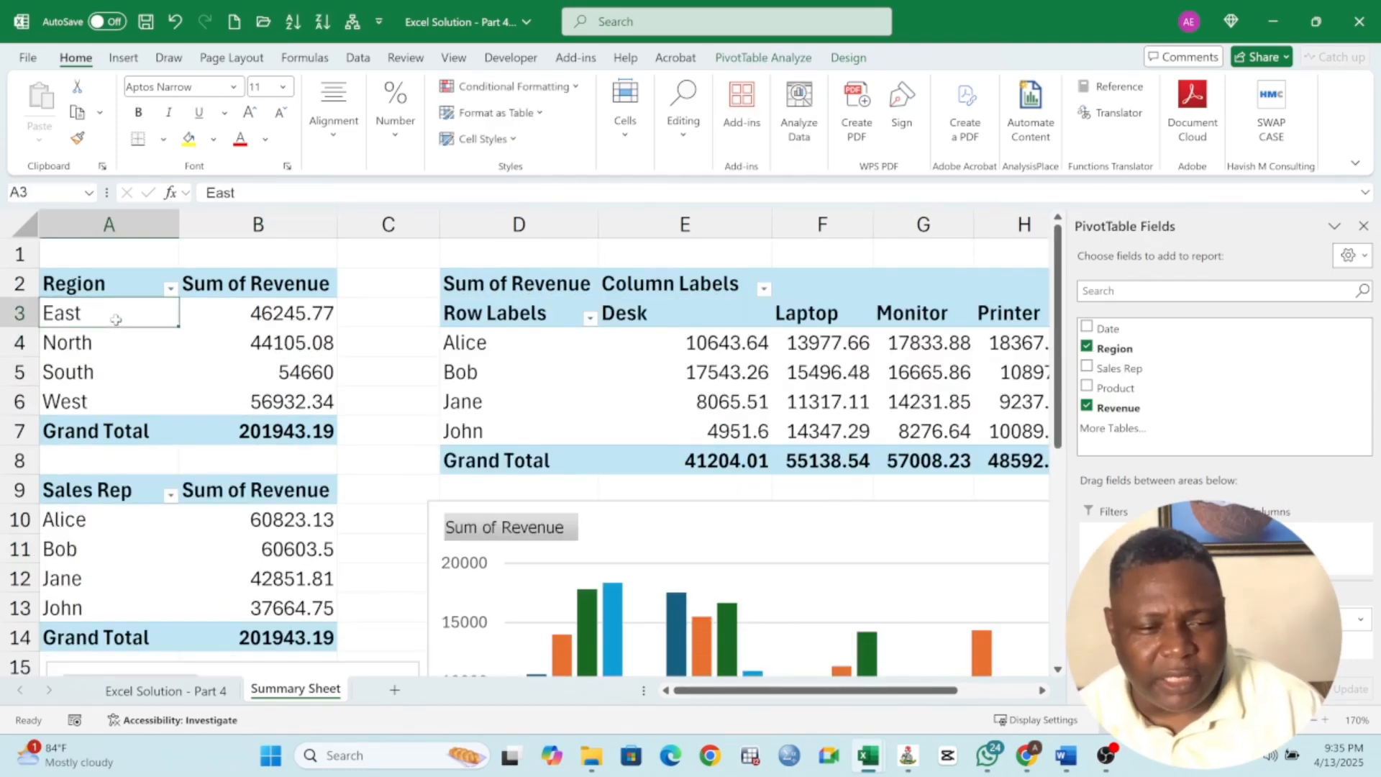
scroll(188, 415, down, 6)
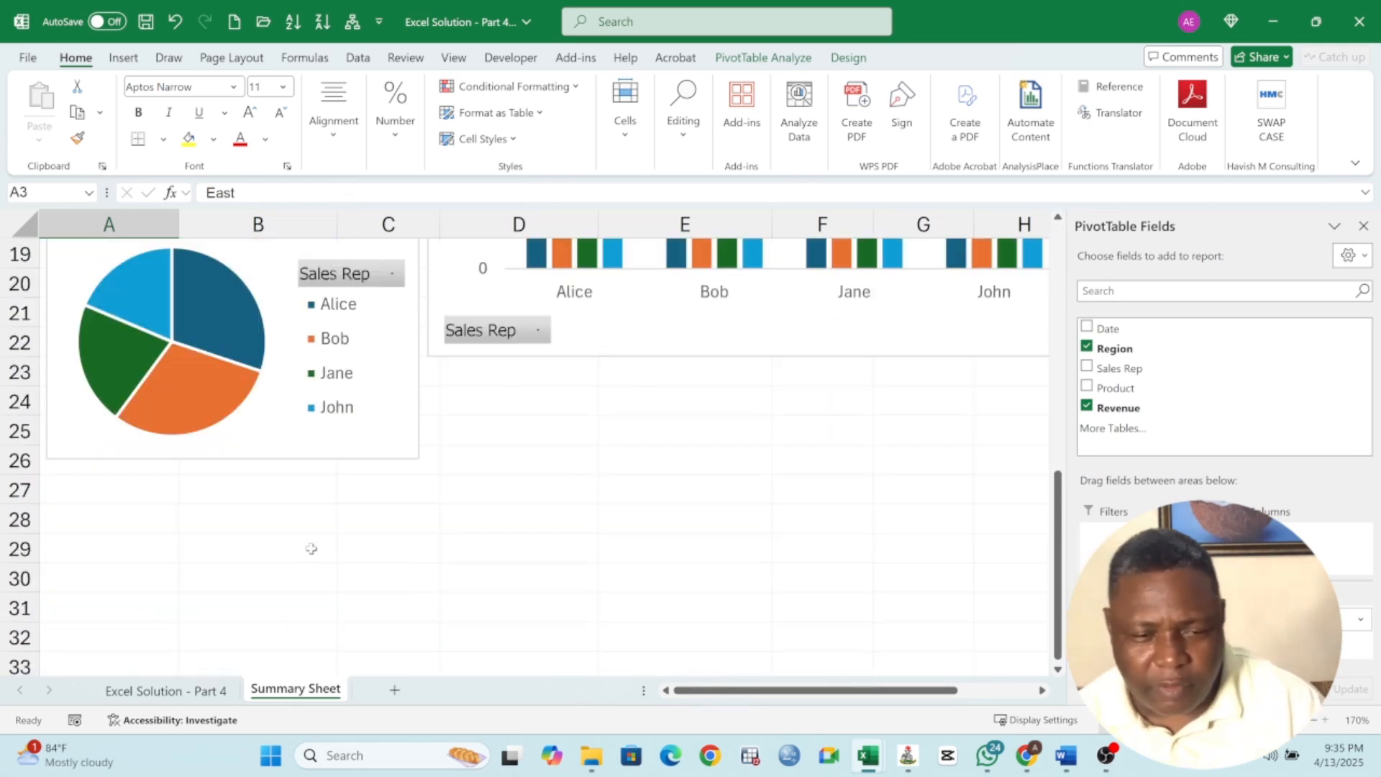
scroll(436, 496, up, 6)
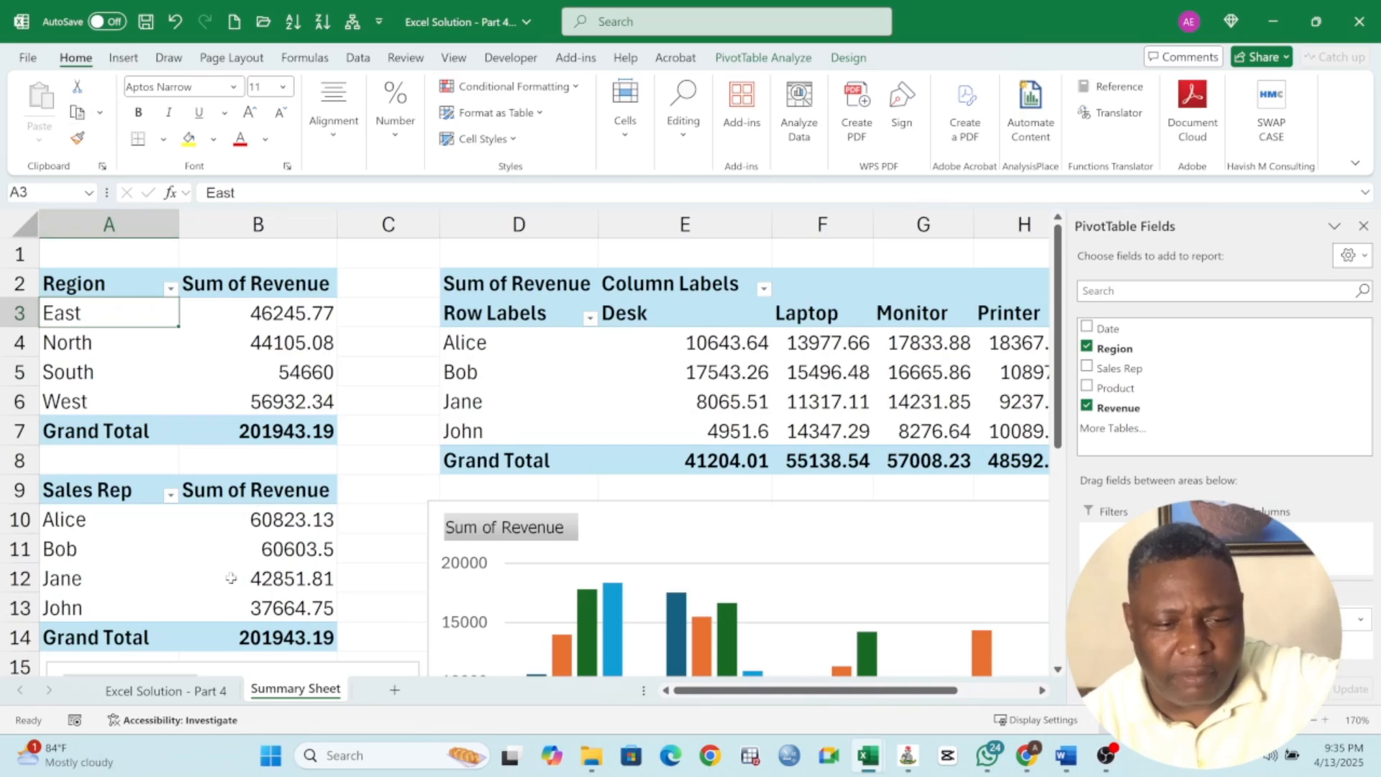
click(214, 690)
scroll(266, 369, up, 2)
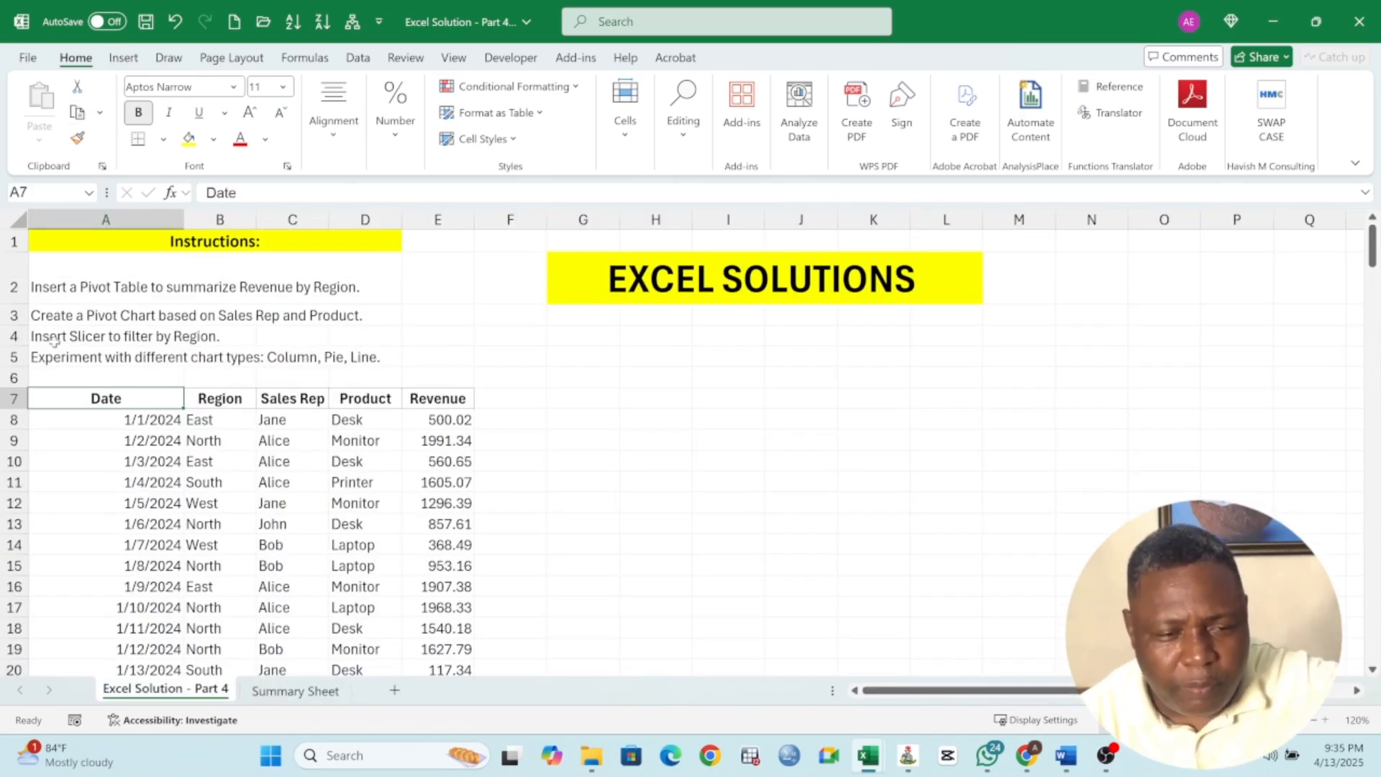
drag(54, 340, 193, 339)
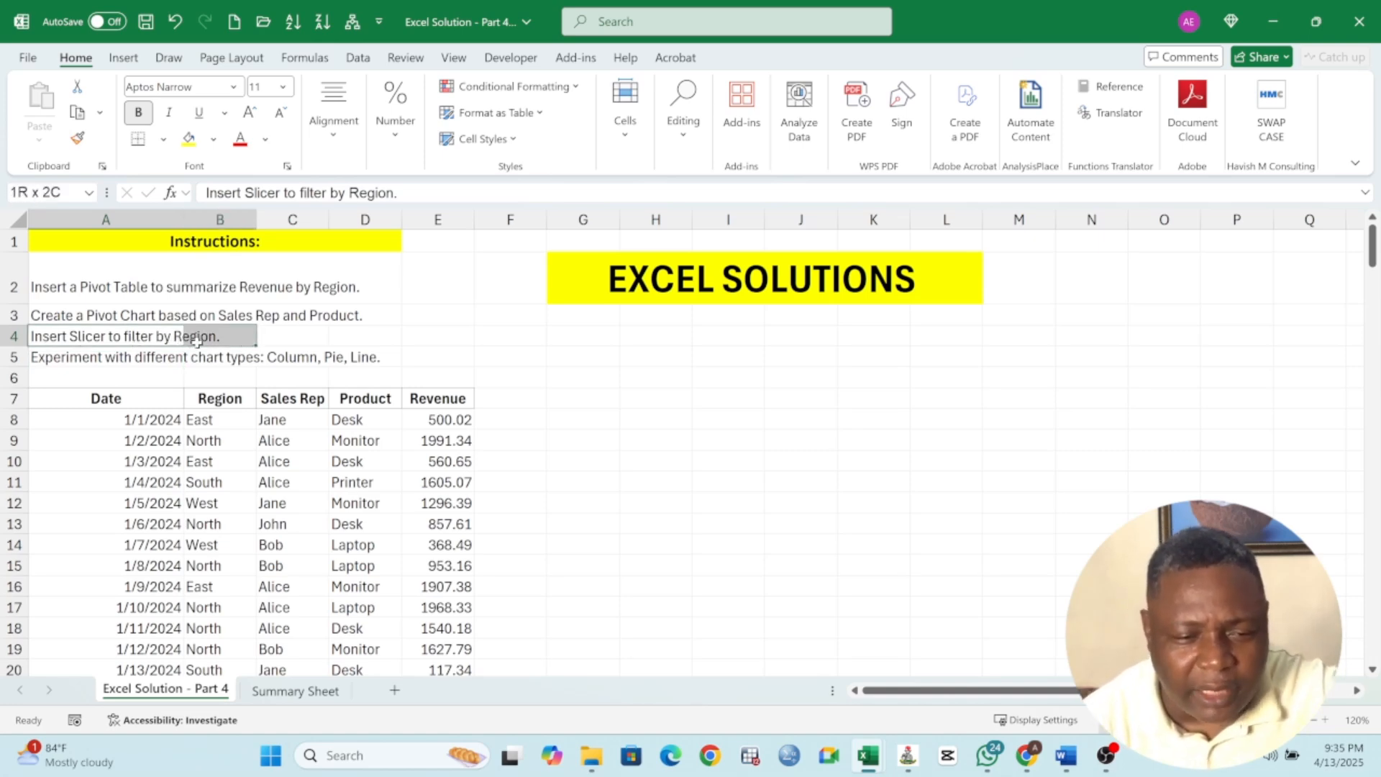
drag(196, 340, 40, 338)
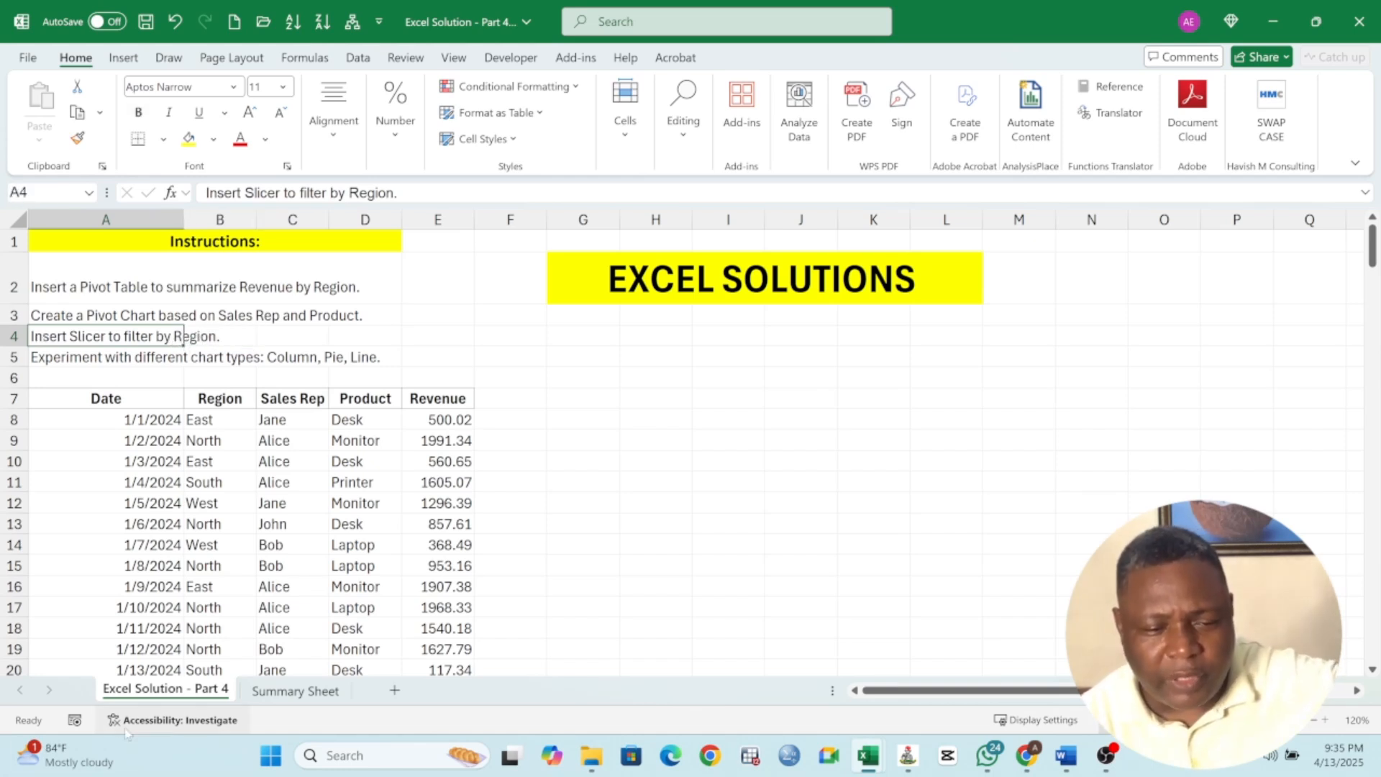
click(302, 692)
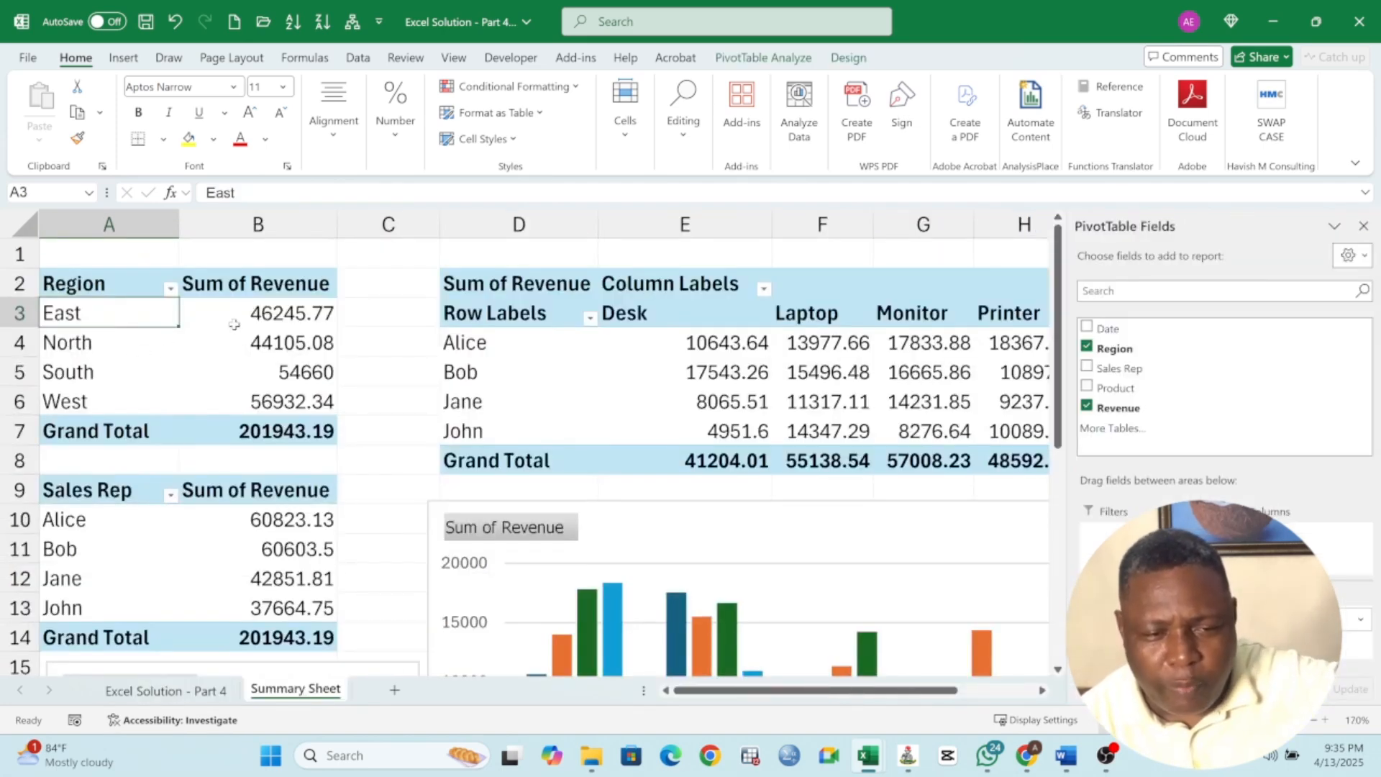
Insert a slicer for the Region field from the region PivotTable
click(234, 324)
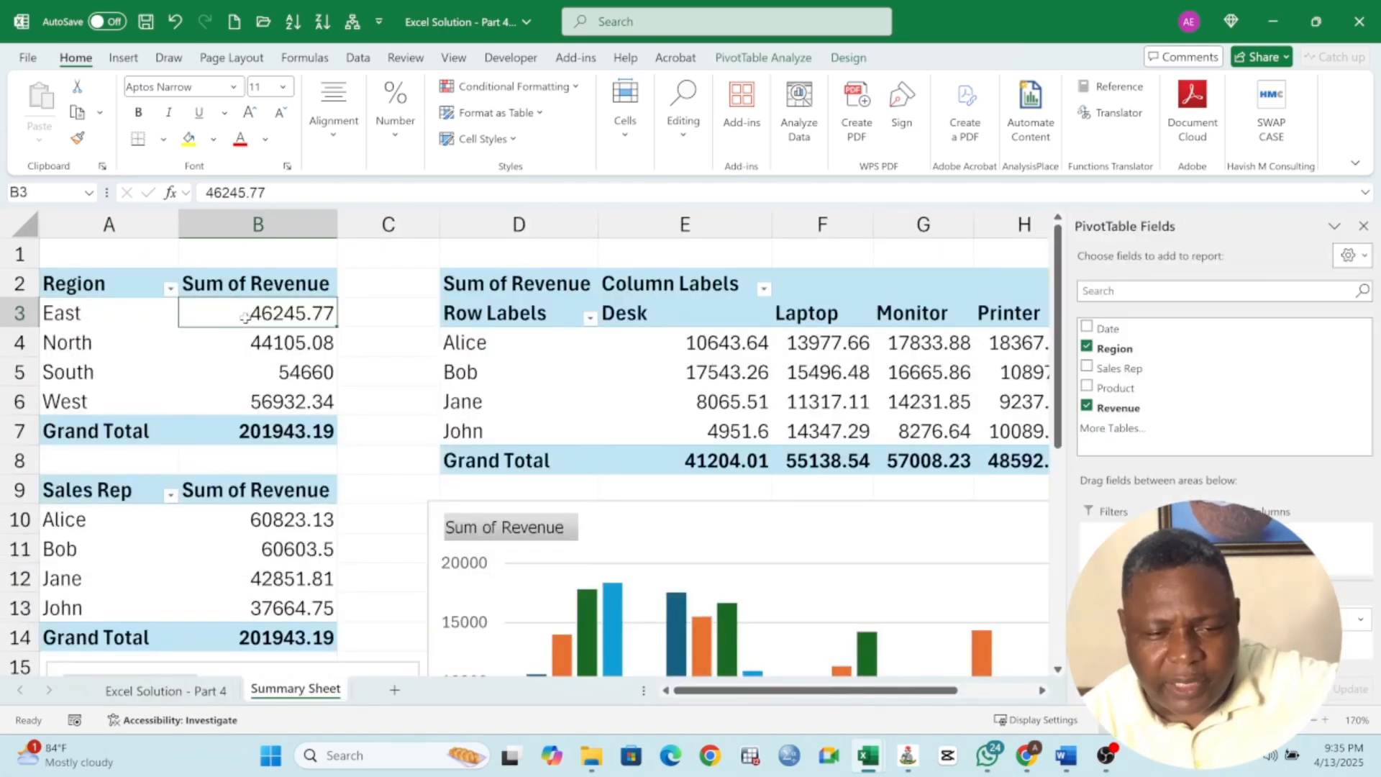
click(123, 57)
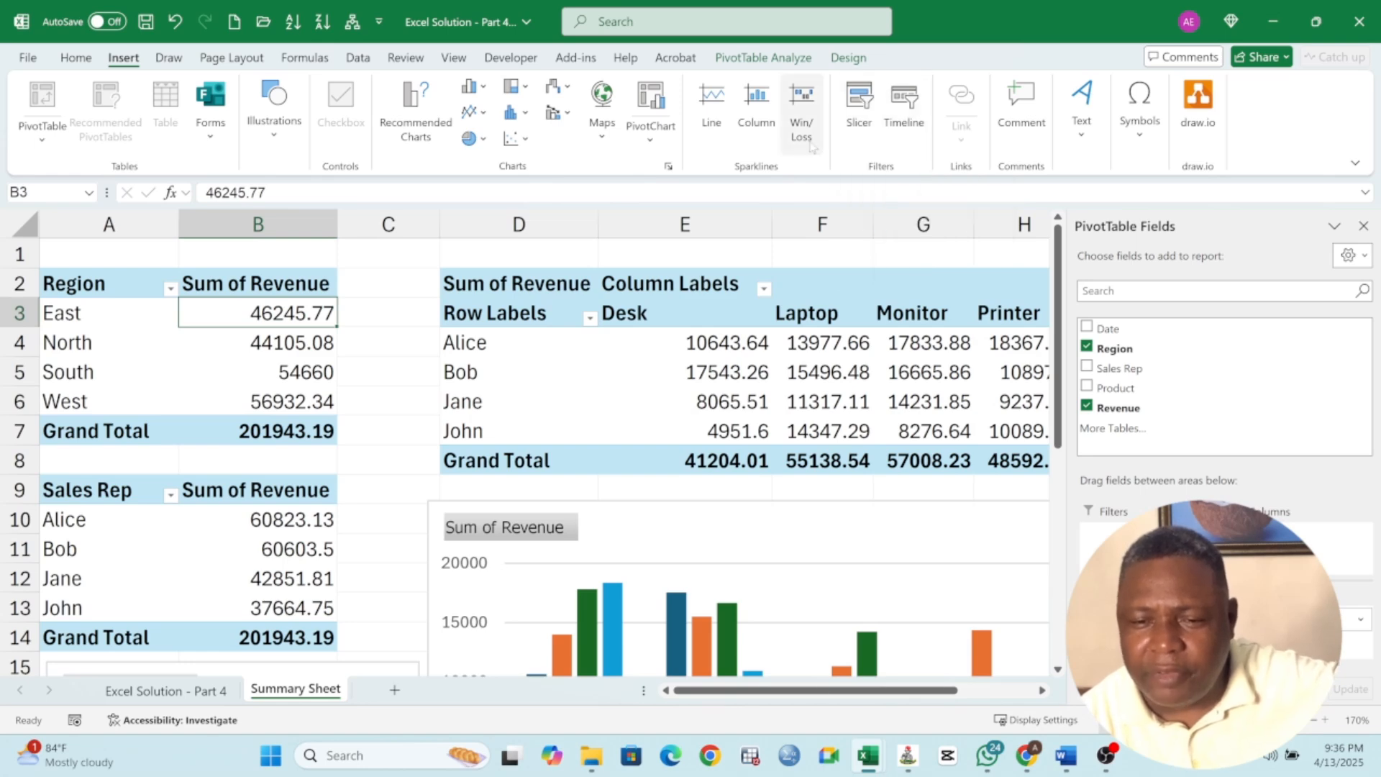
click(860, 102)
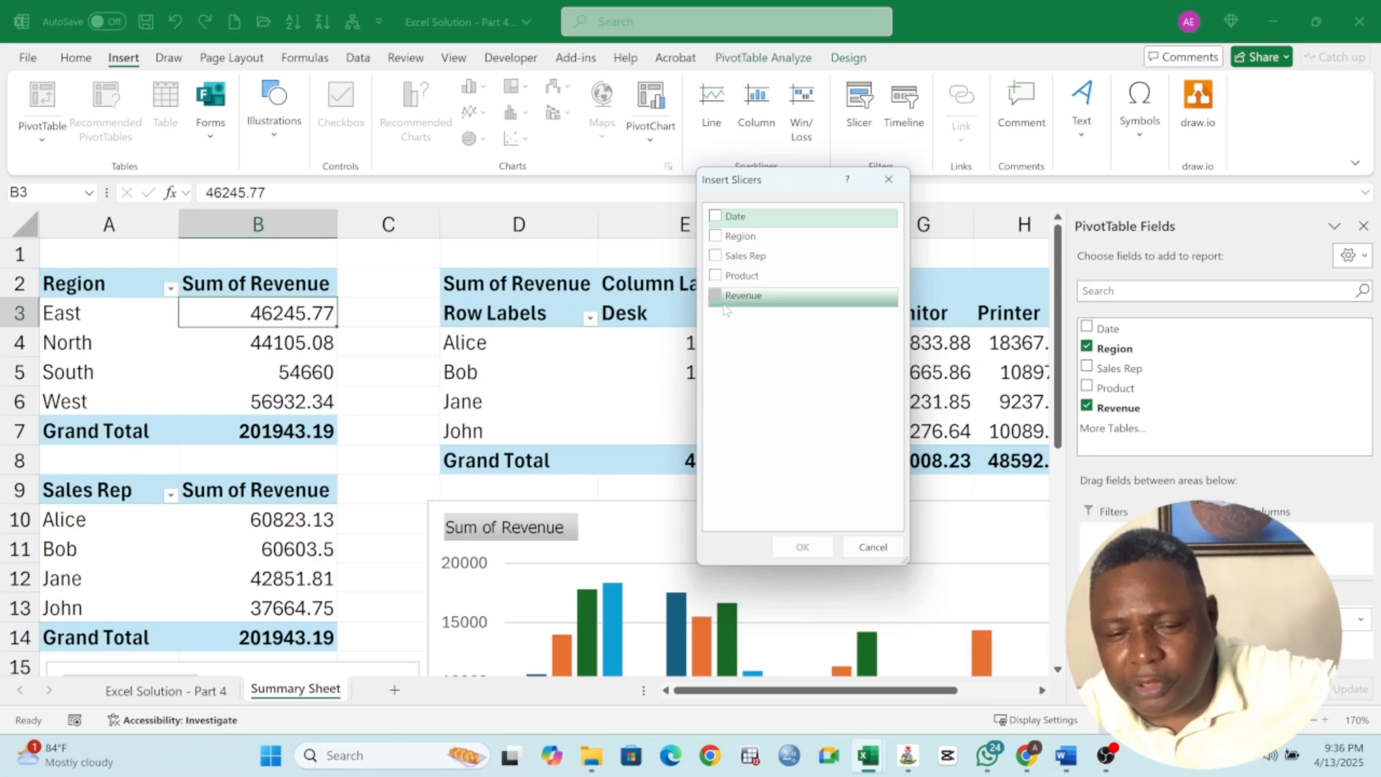
click(716, 236)
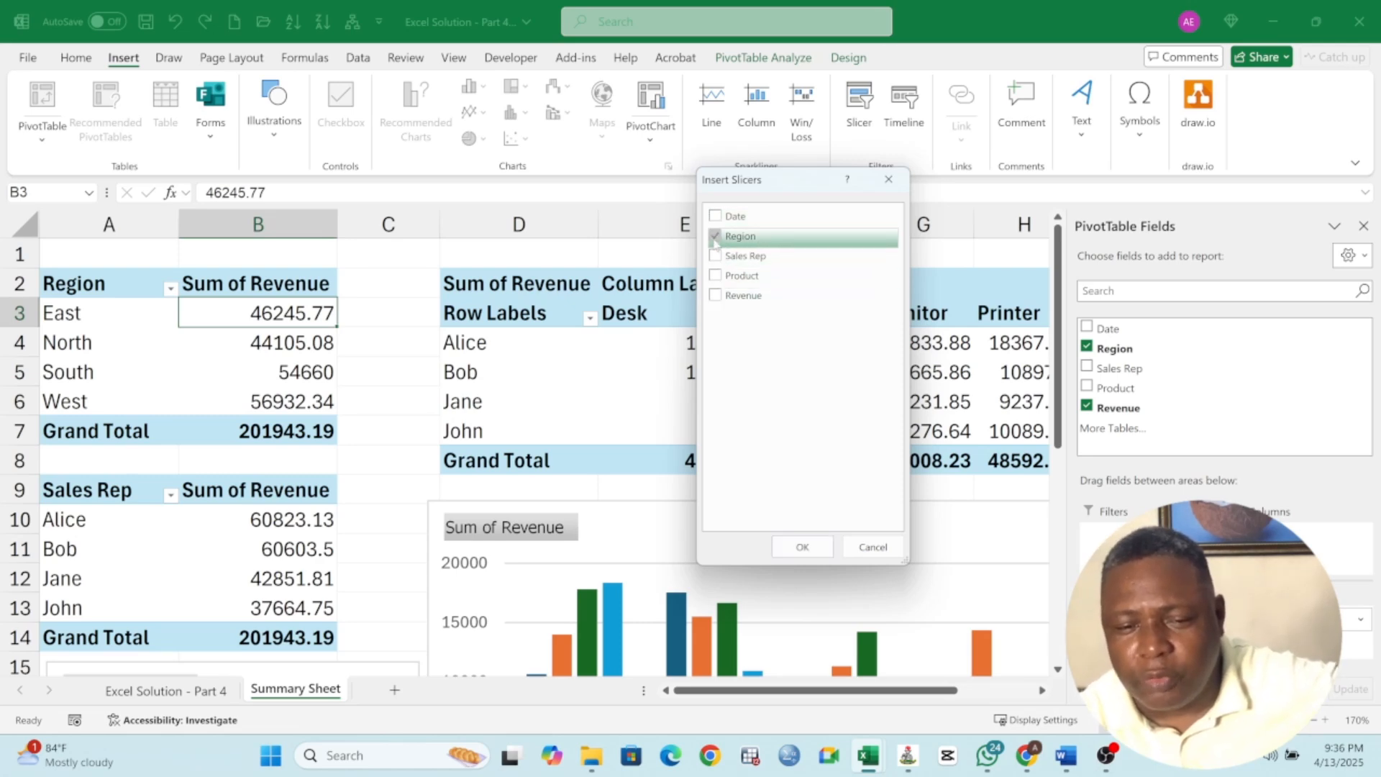
click(802, 547)
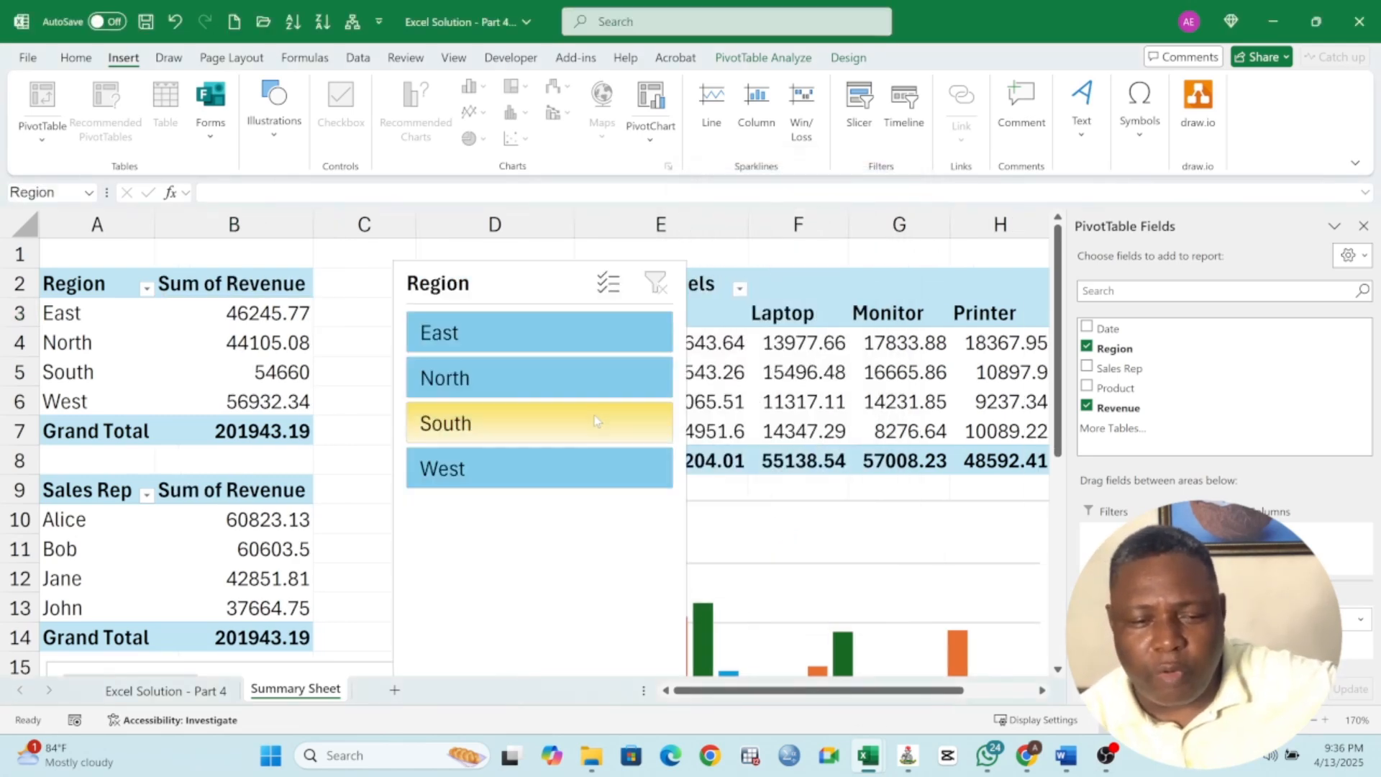
Move the Region slicer beside the product PivotTable, around column J
drag(546, 284, 1330, 287)
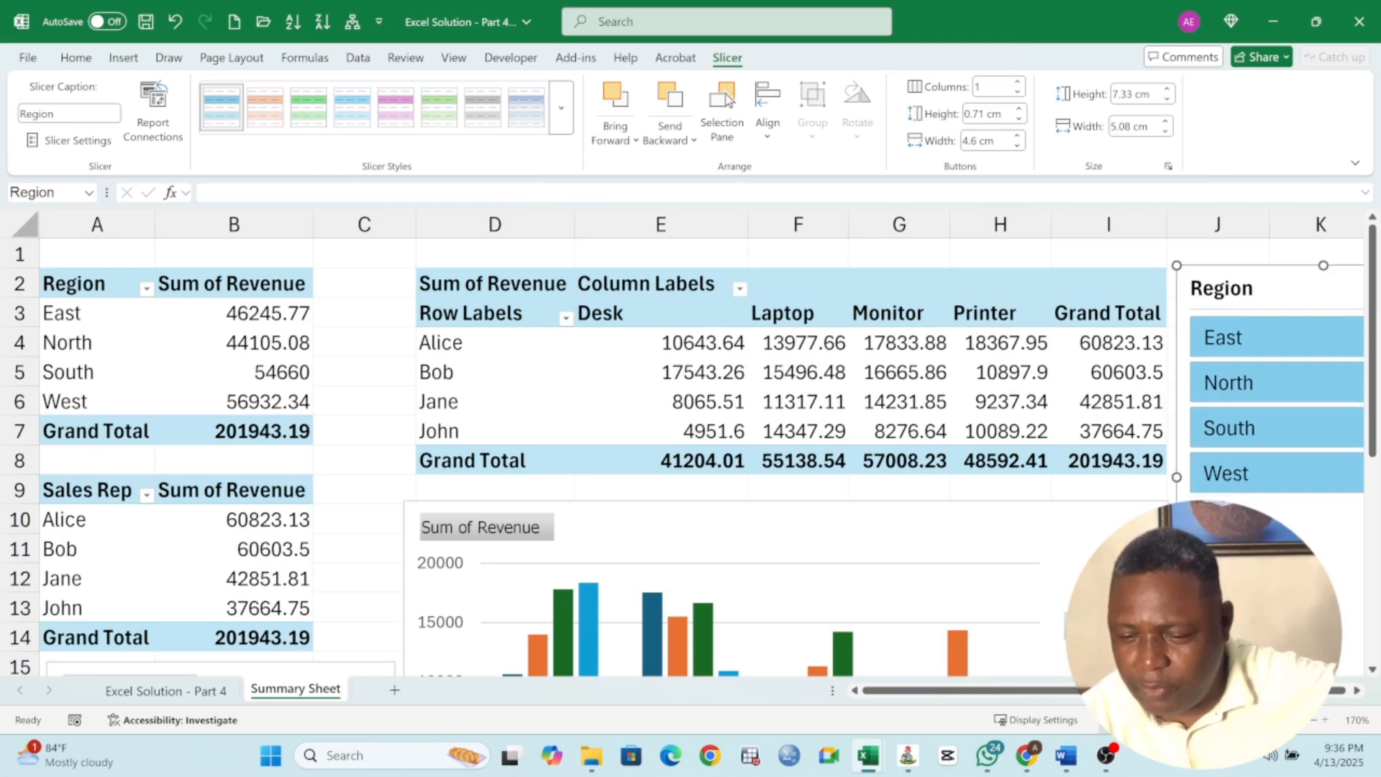
scroll(694, 550, down, 2)
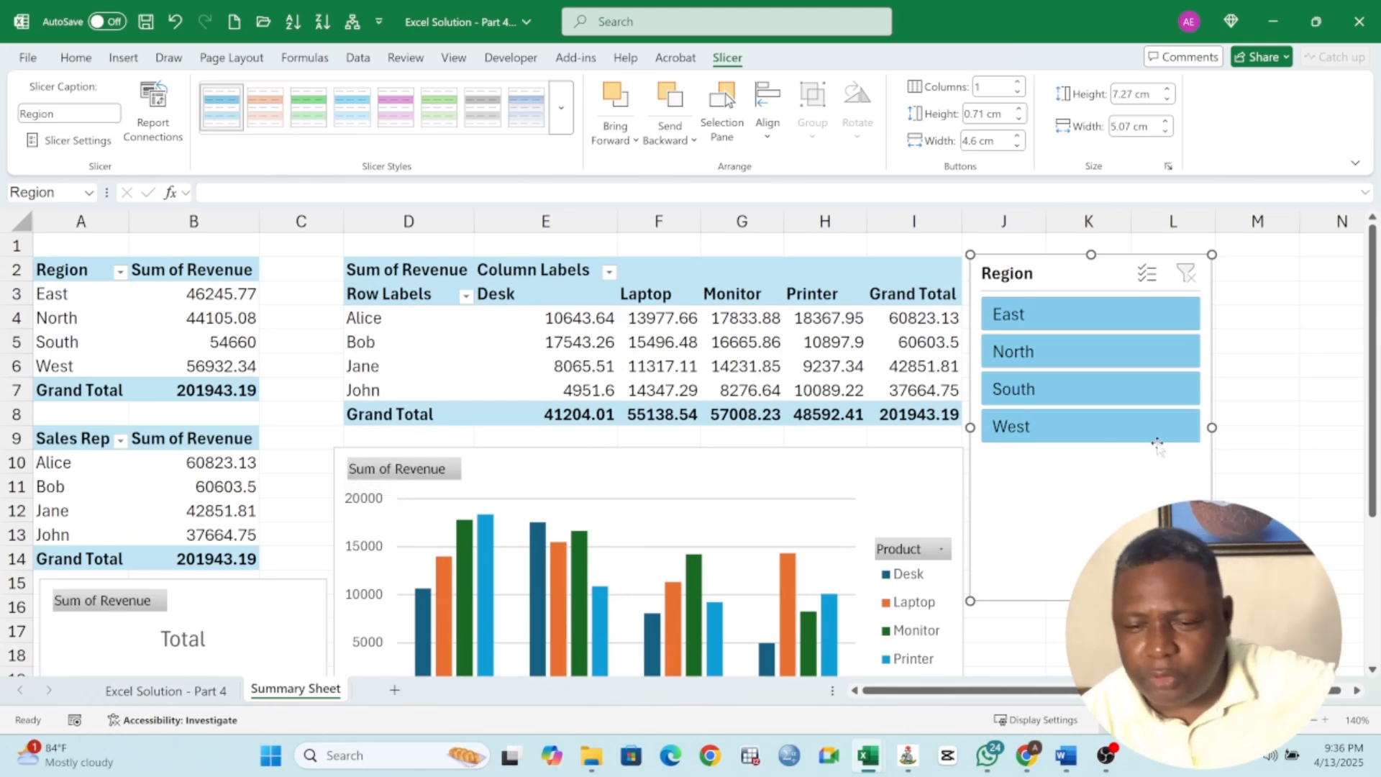
click(1240, 407)
scroll(1229, 406, down, 5)
scroll(1226, 402, up, 5)
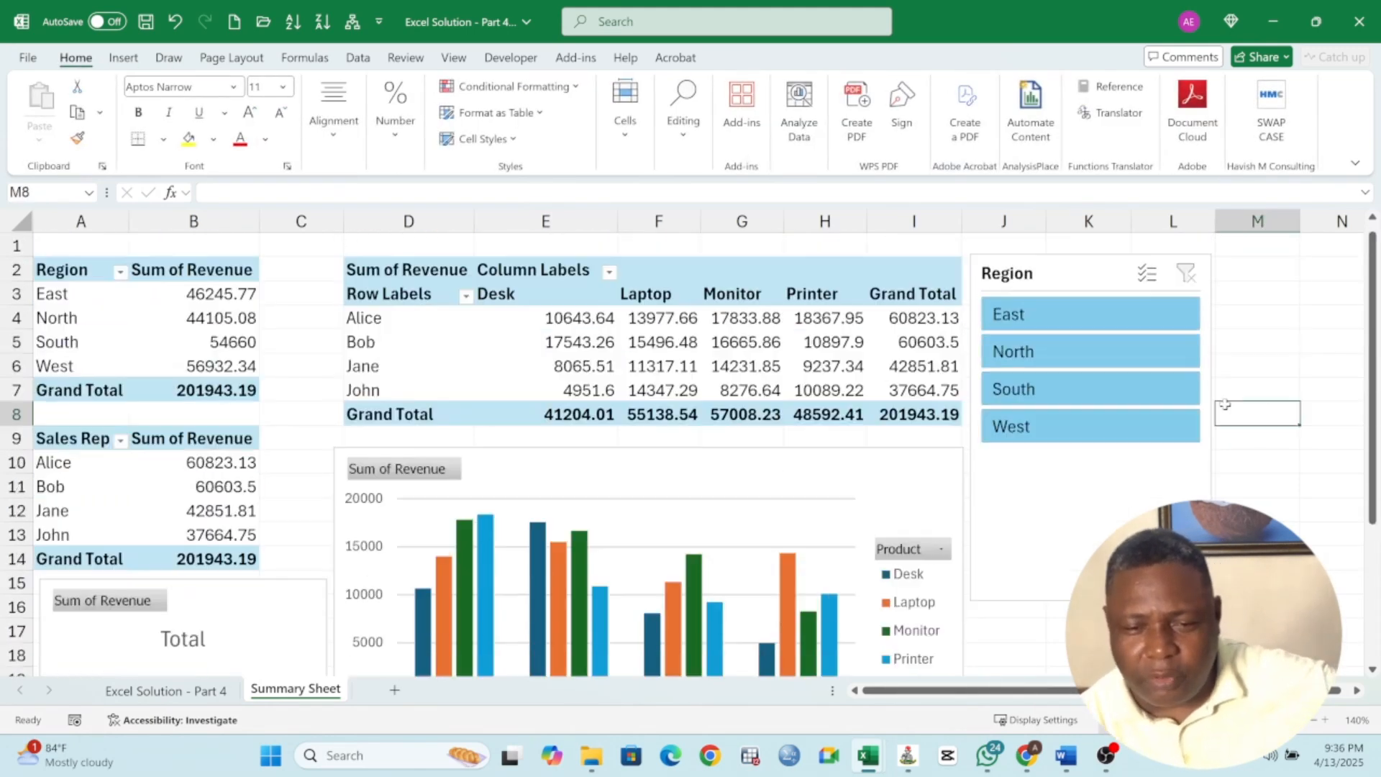
Filter by East, North, South and East in turn with the slicer, then clear the slicer filter
click(1029, 317)
click(1039, 350)
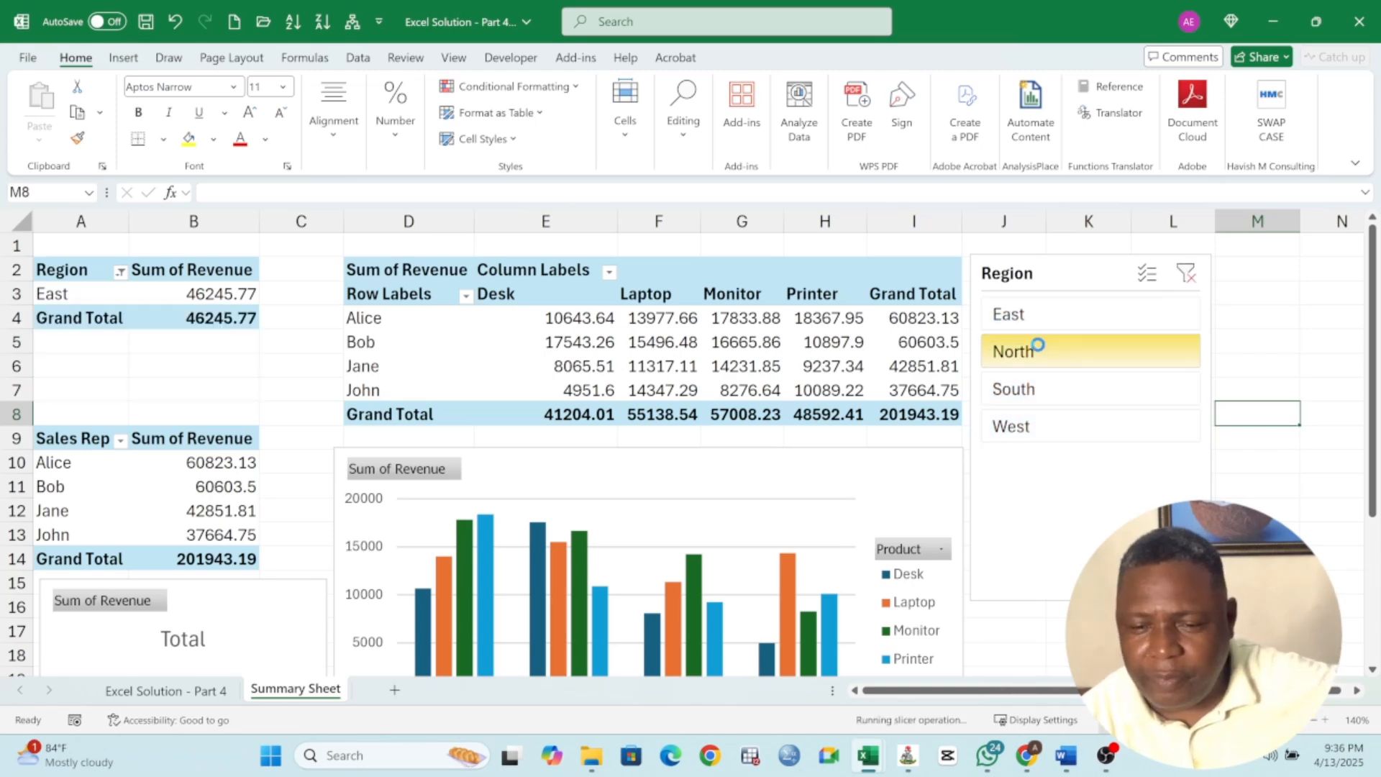
click(1050, 381)
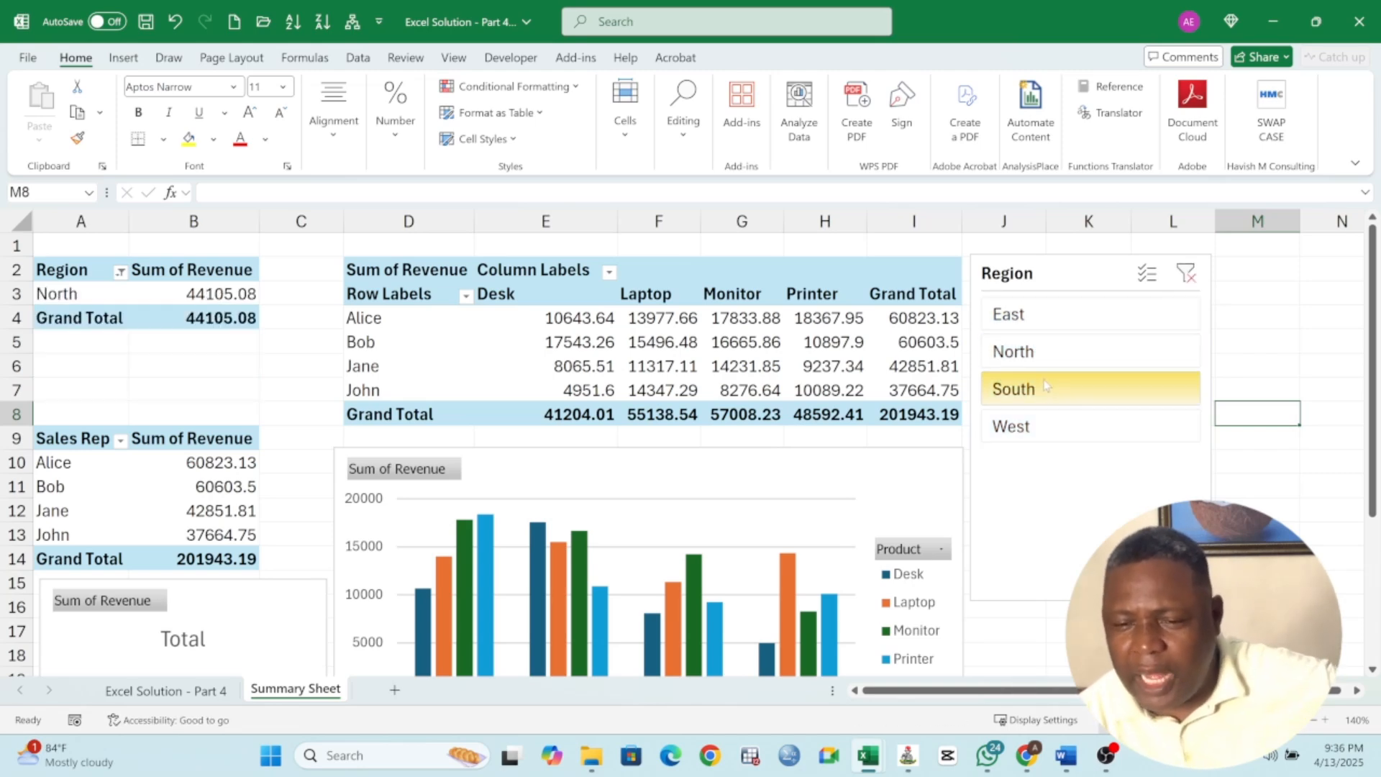
click(1031, 324)
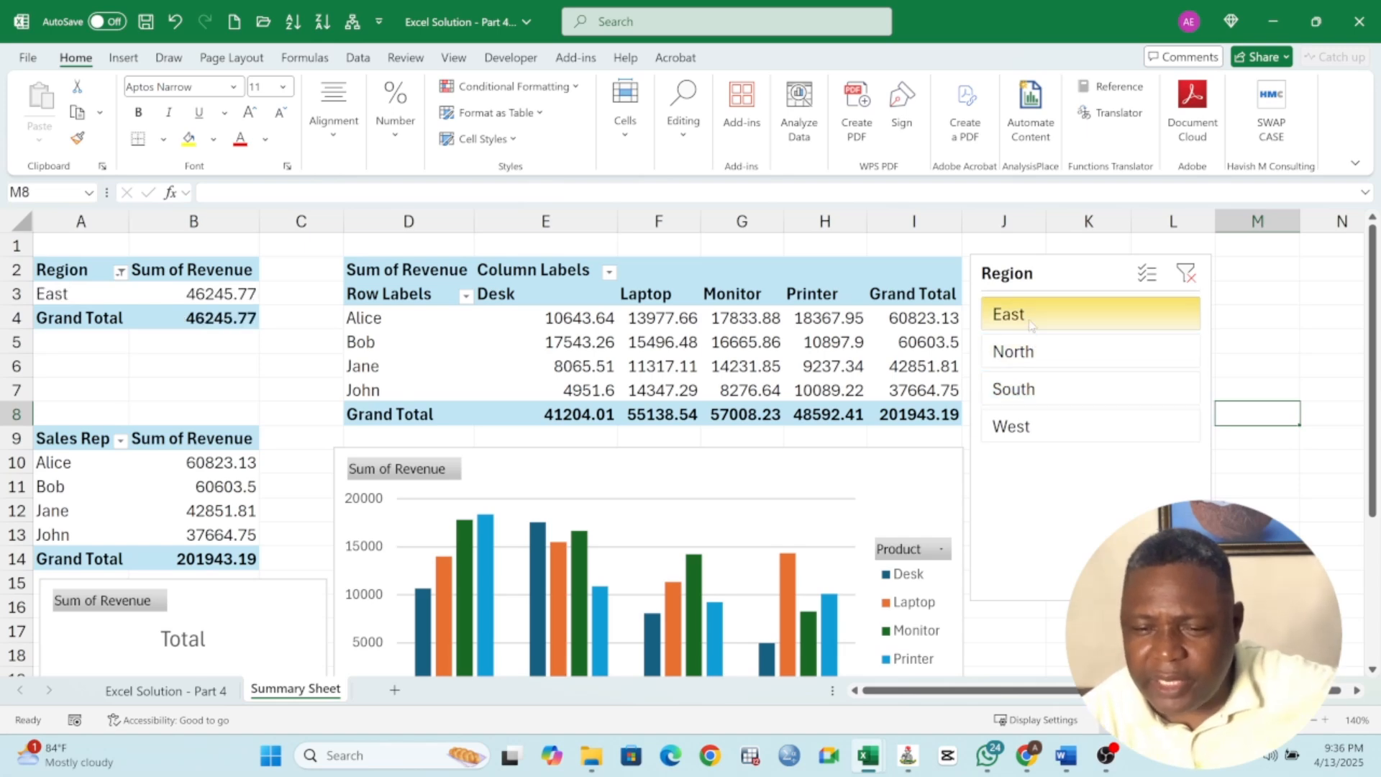
click(1054, 272)
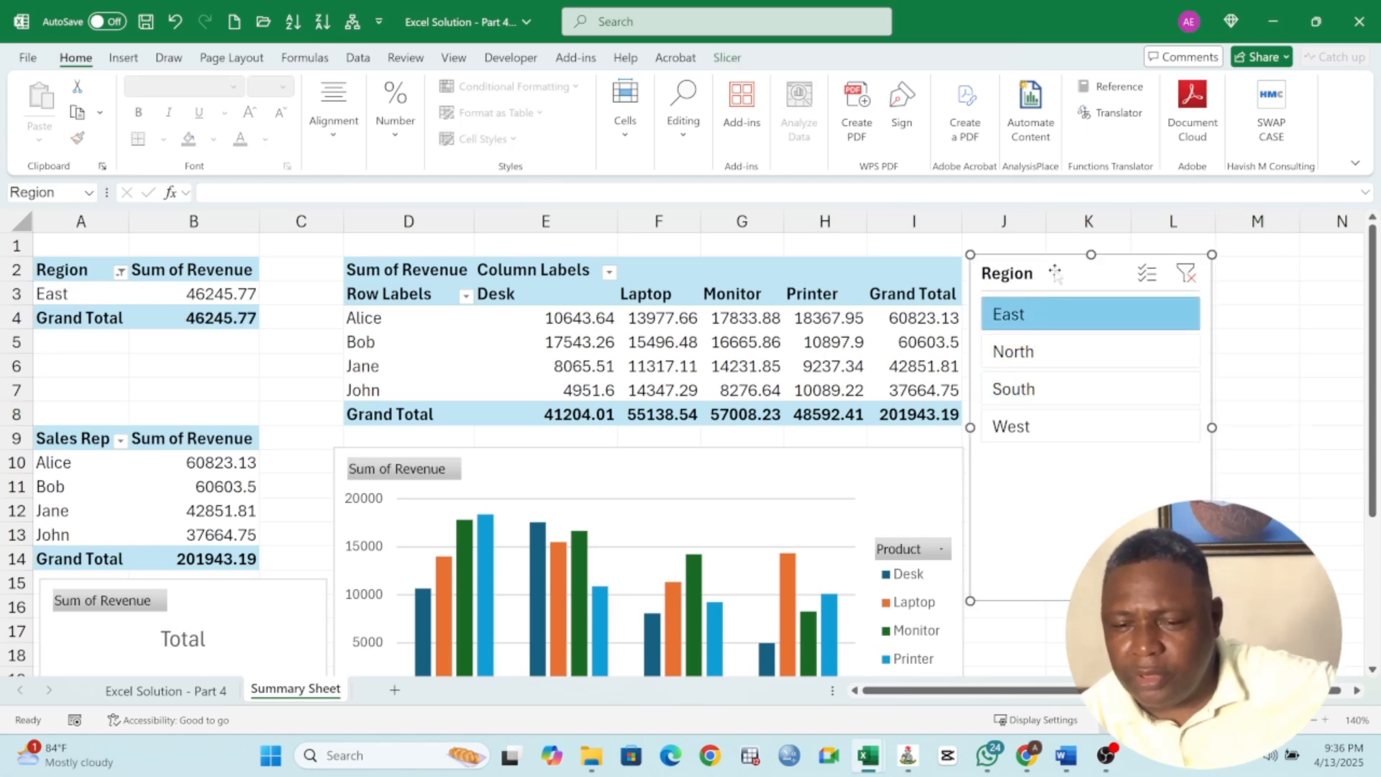
click(1186, 272)
right_click(1070, 272)
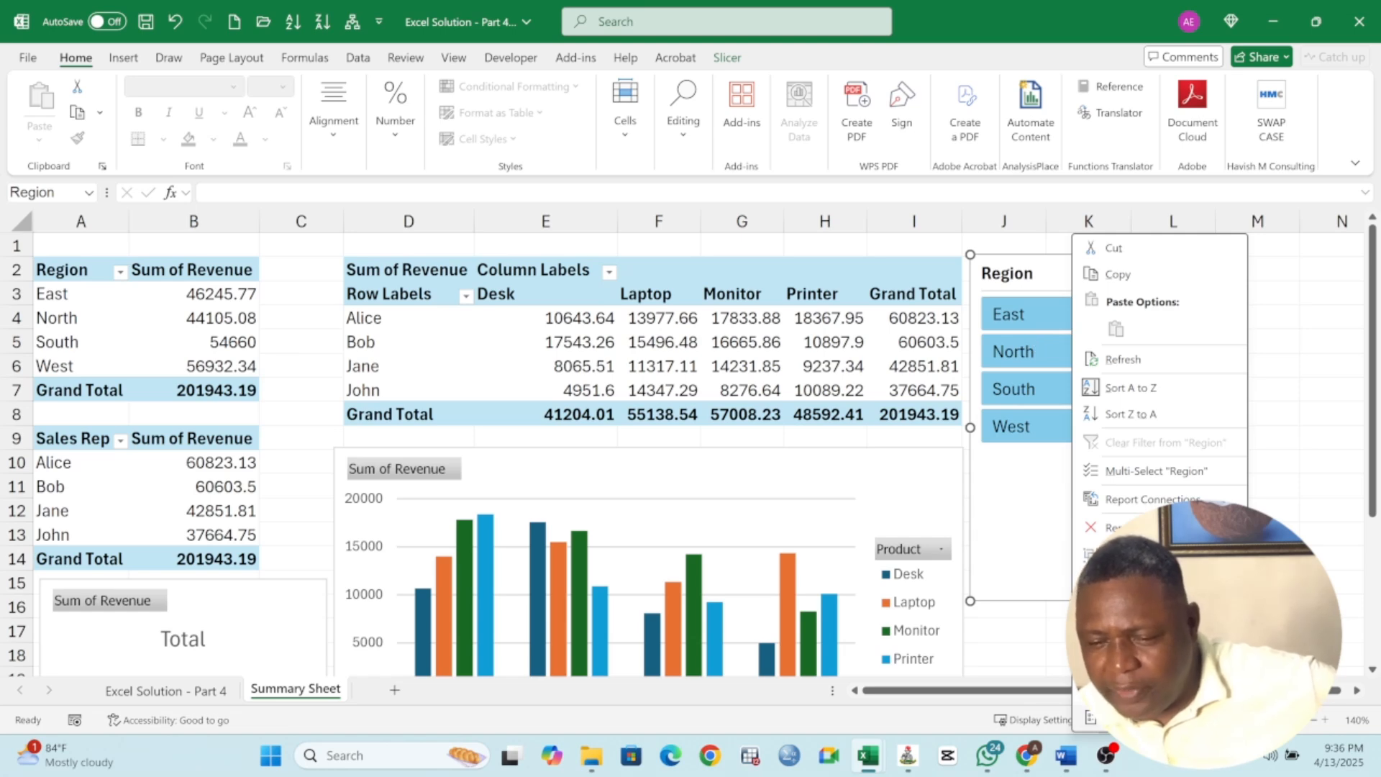
click(1136, 717)
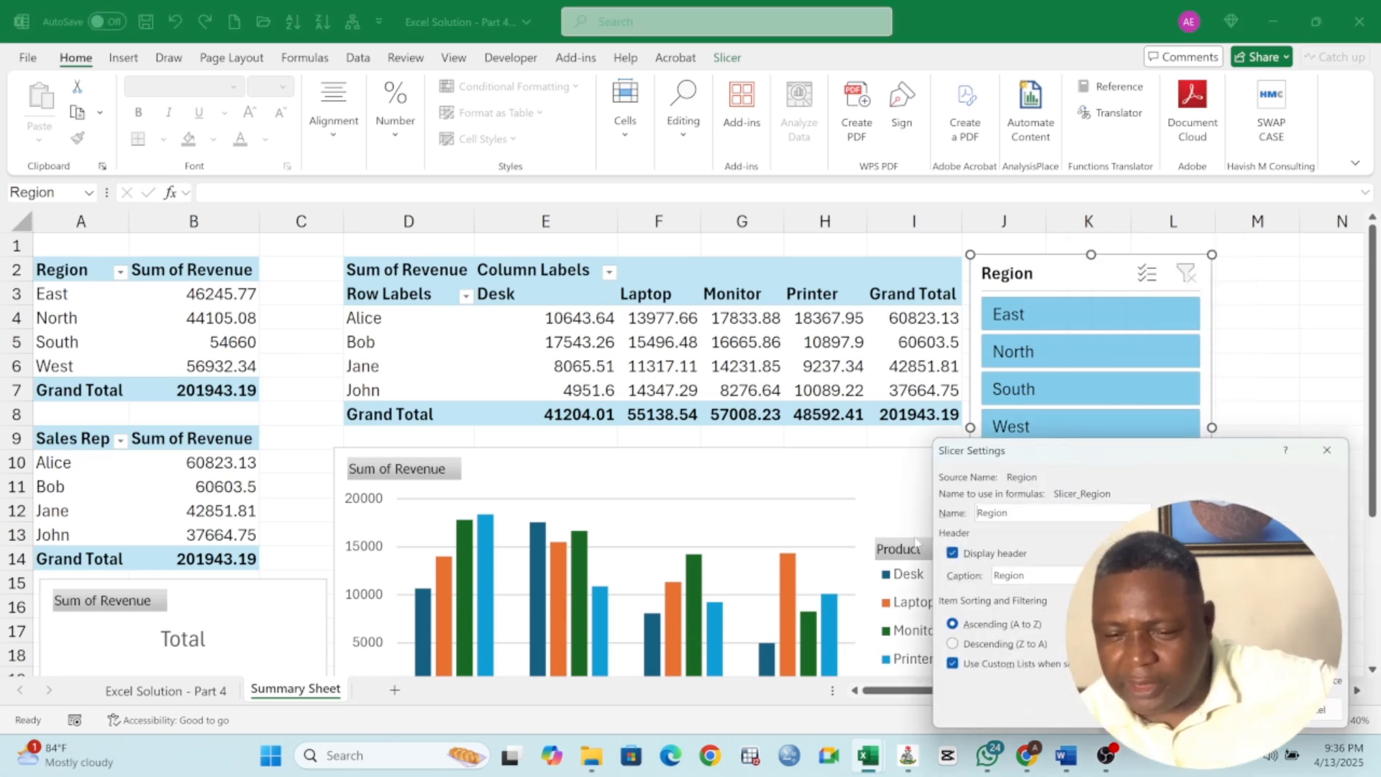
drag(1058, 458, 605, 194)
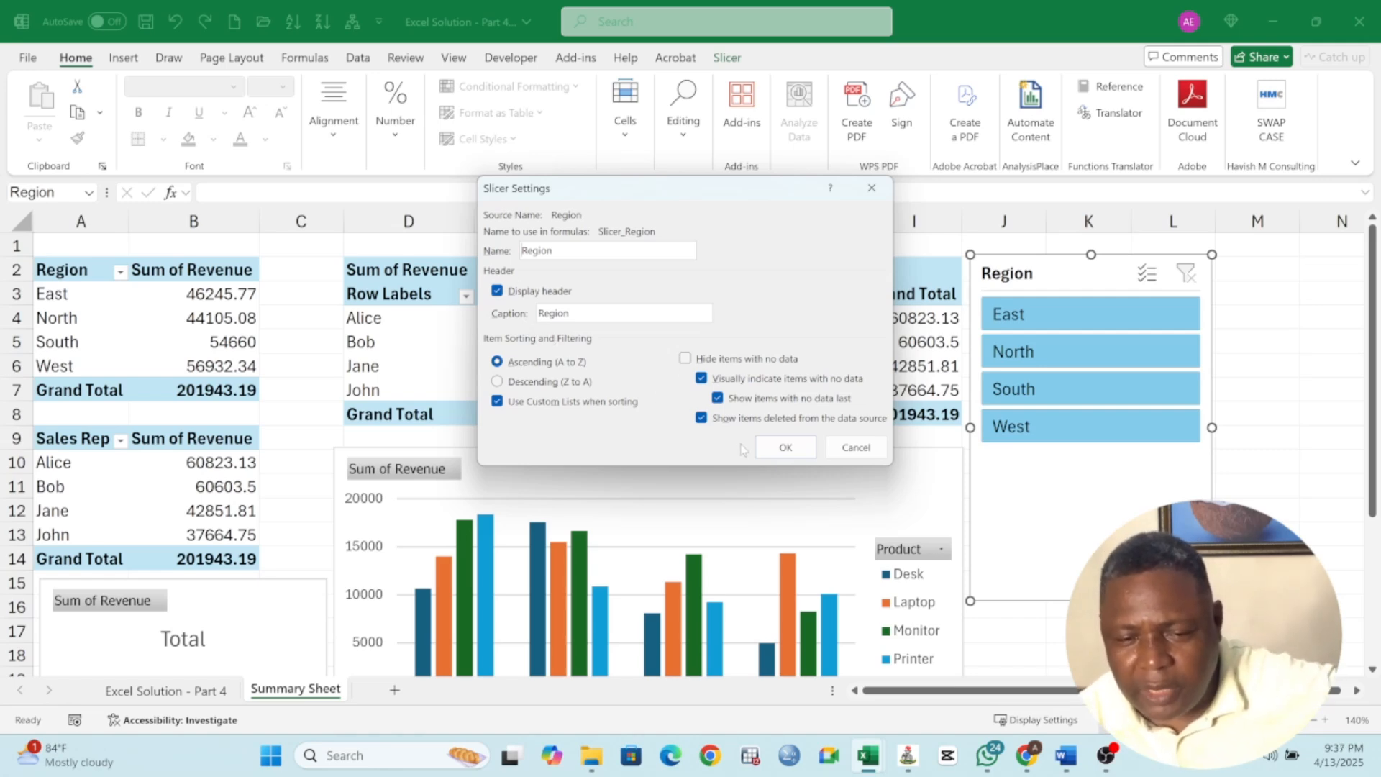
click(785, 447)
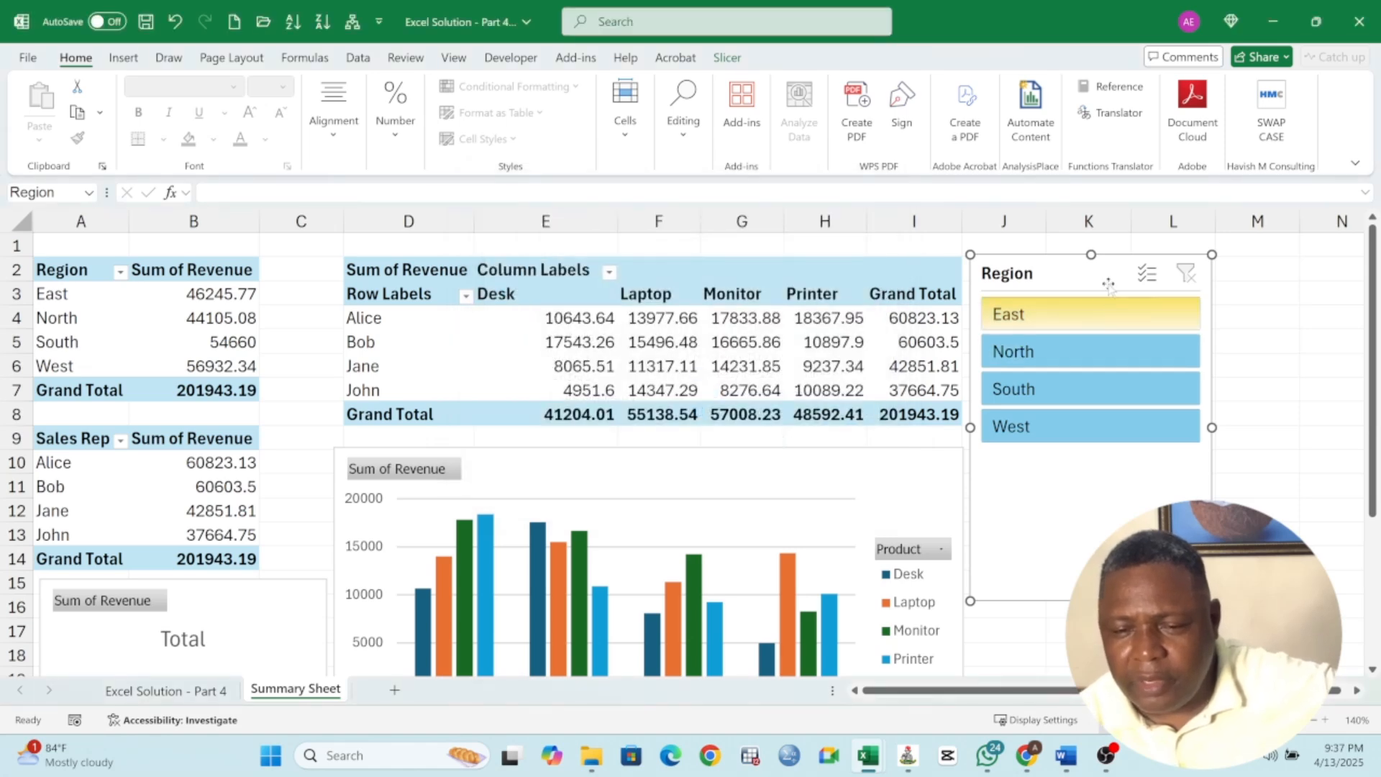
Connect the Region slicer to PivotTable2 and PivotTable3 in addition to PivotTable1
right_click(1093, 275)
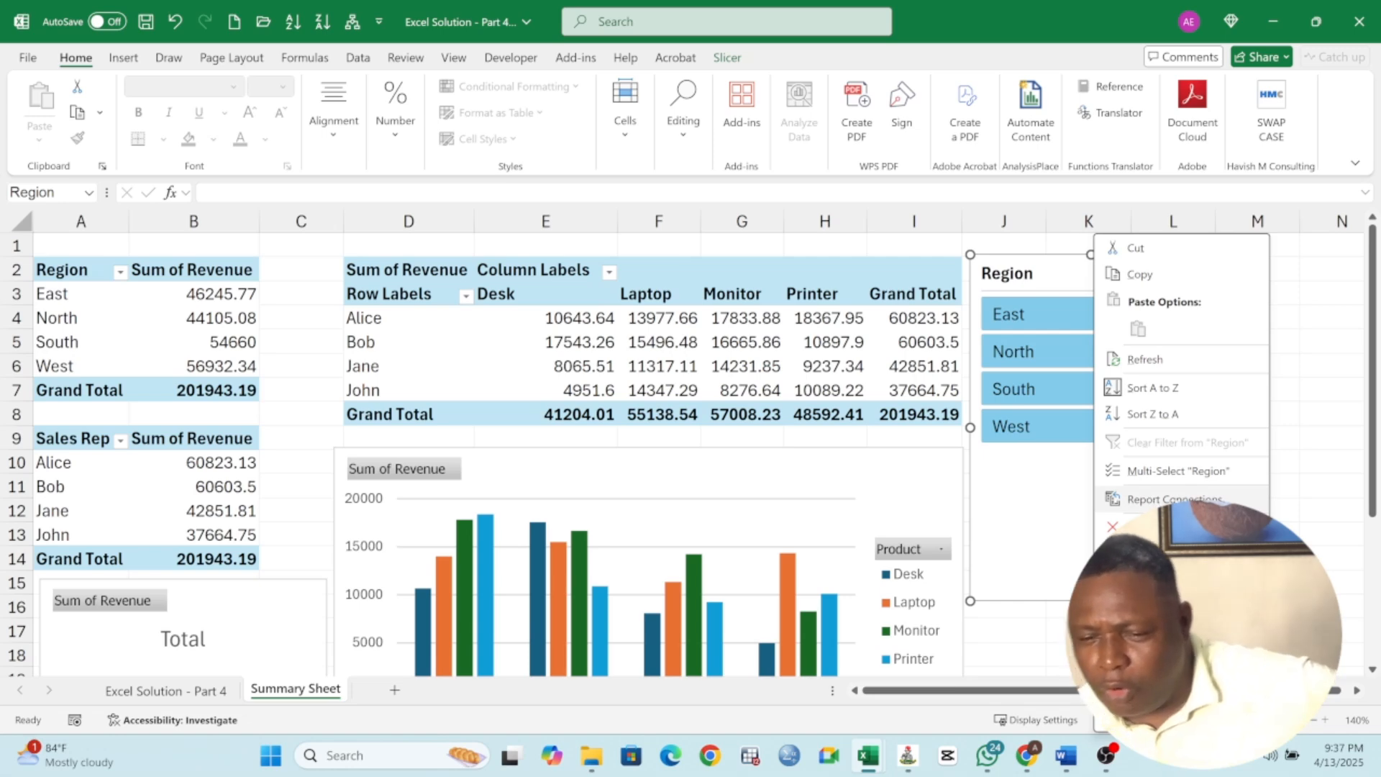
click(1169, 499)
drag(1177, 447, 609, 276)
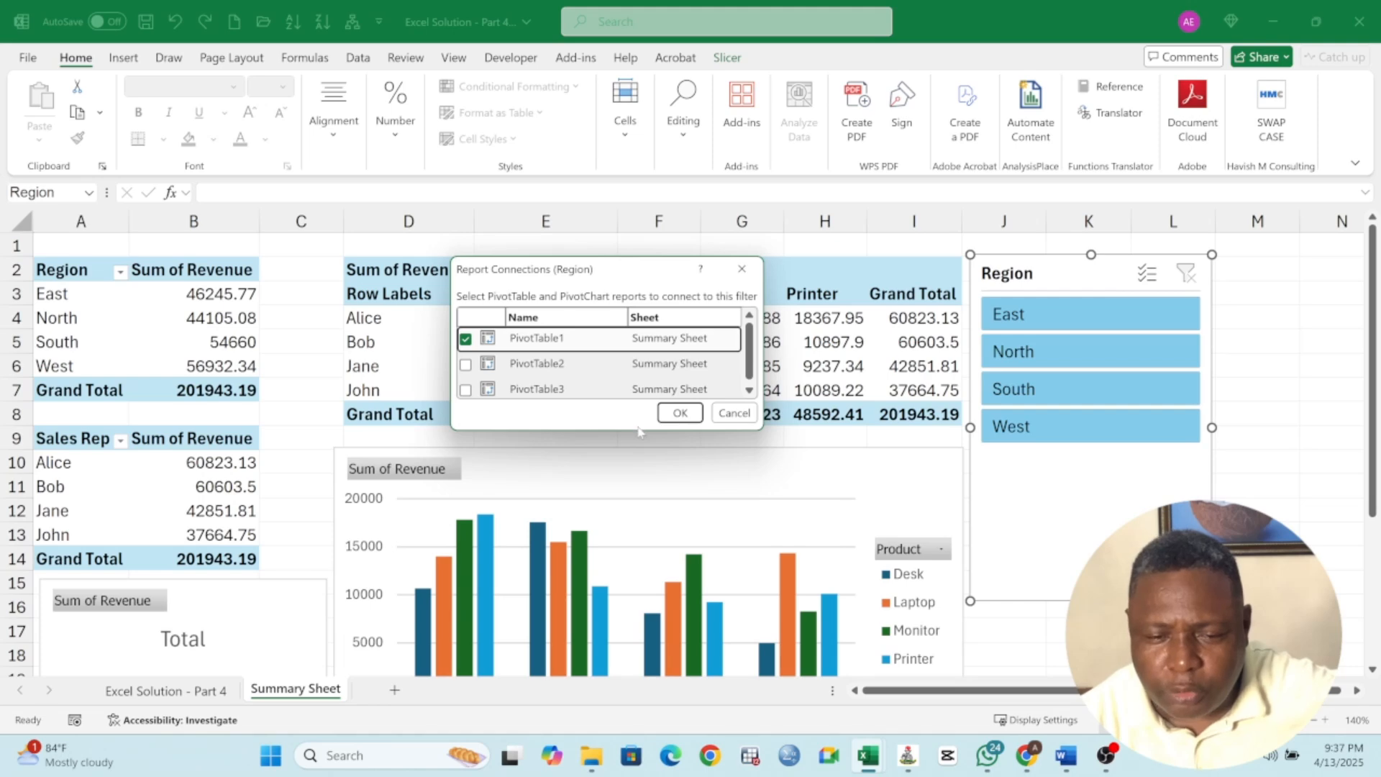
drag(637, 430, 638, 575)
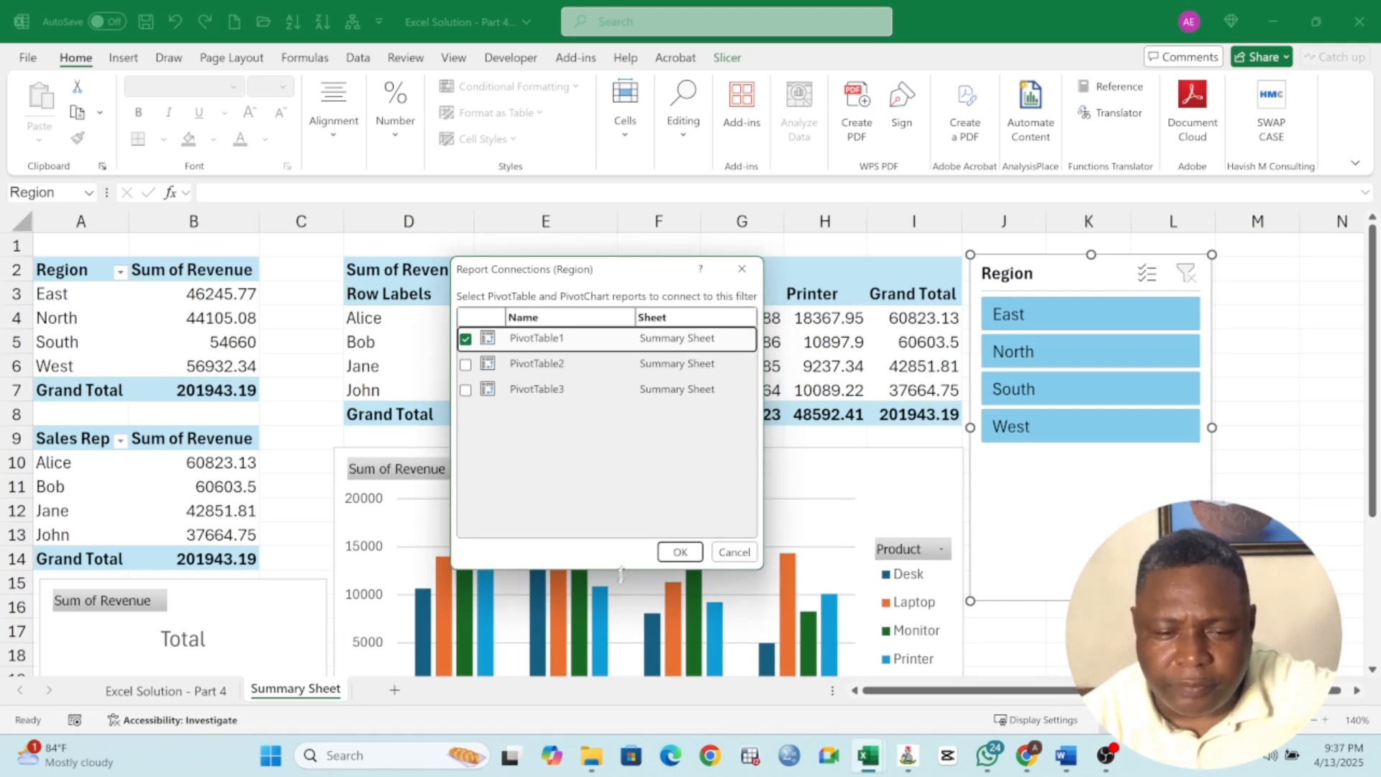
click(465, 364)
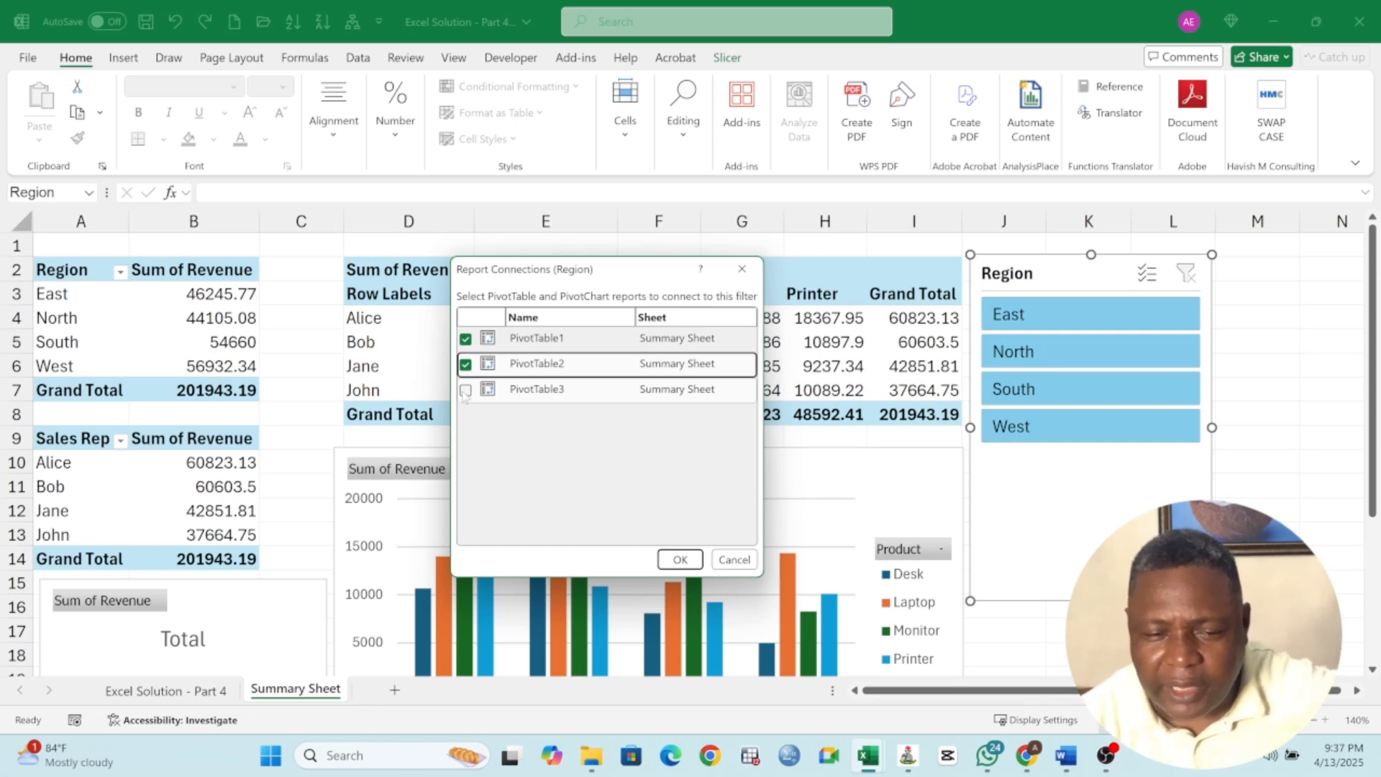
click(465, 391)
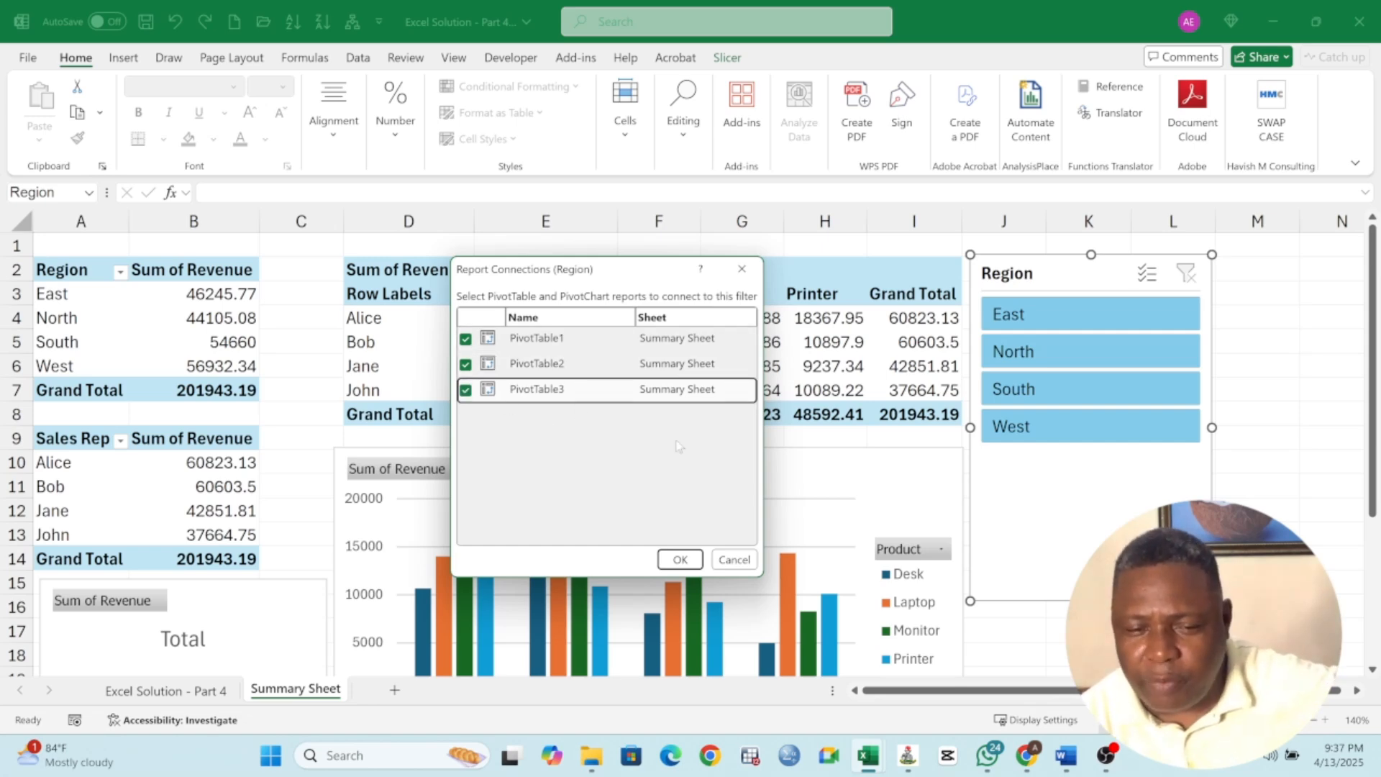
click(680, 560)
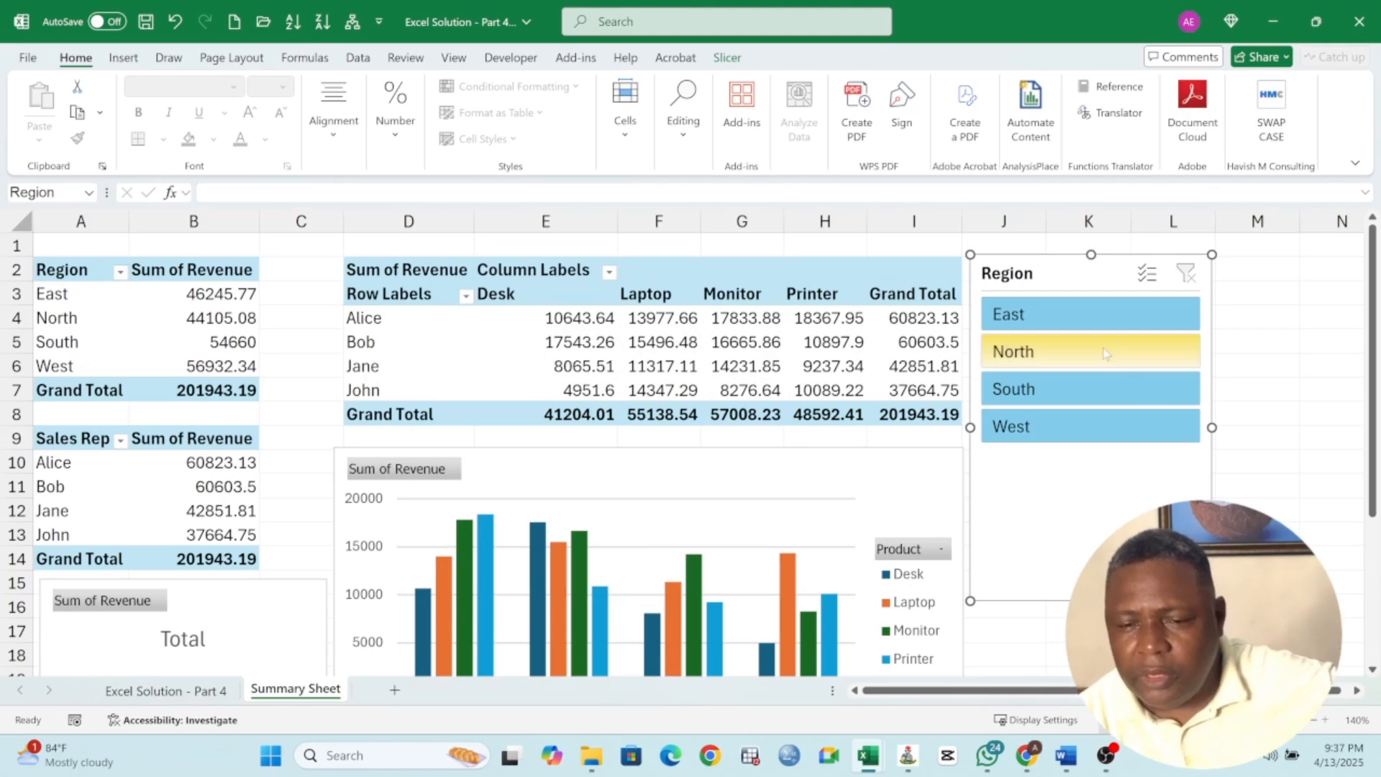
Filter by each region in turn, then by East and West together with multi-select, and clear the filter
click(1045, 325)
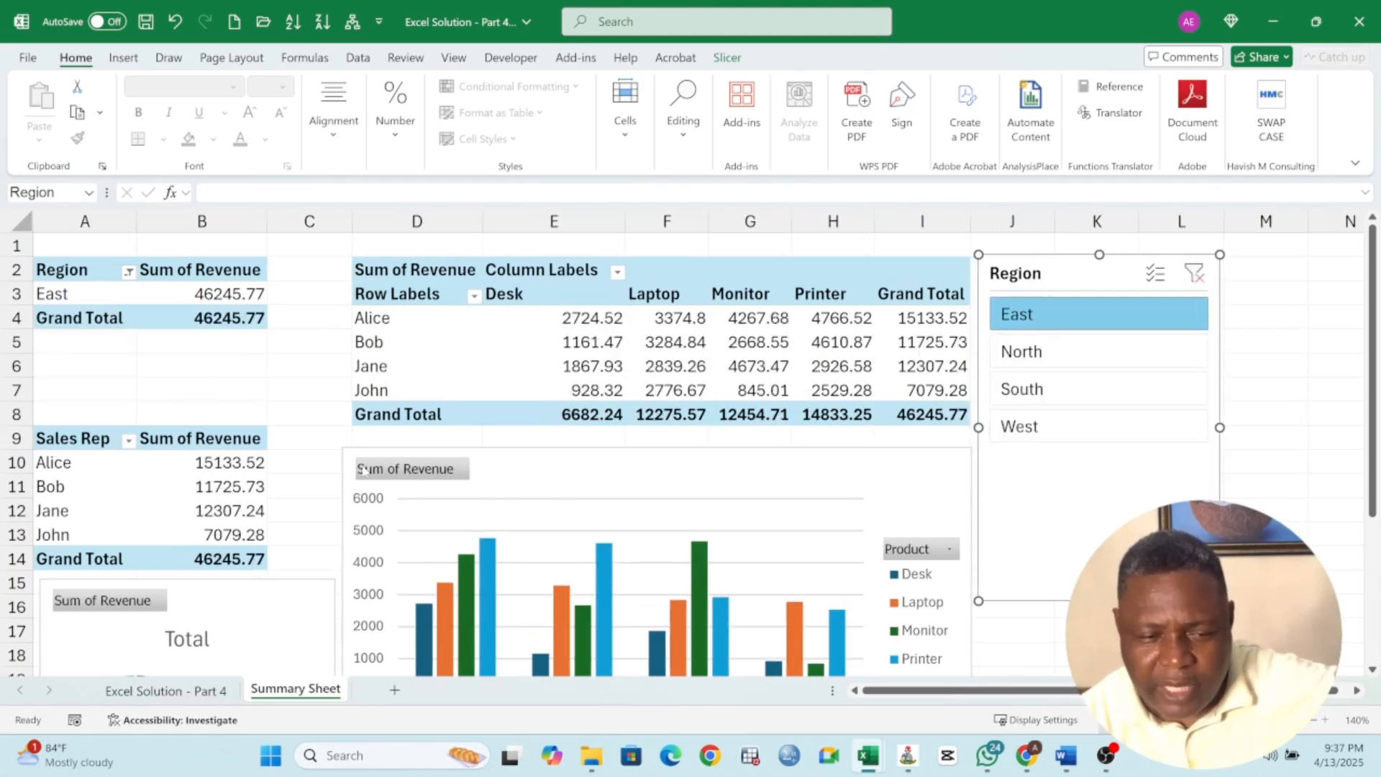
click(1022, 352)
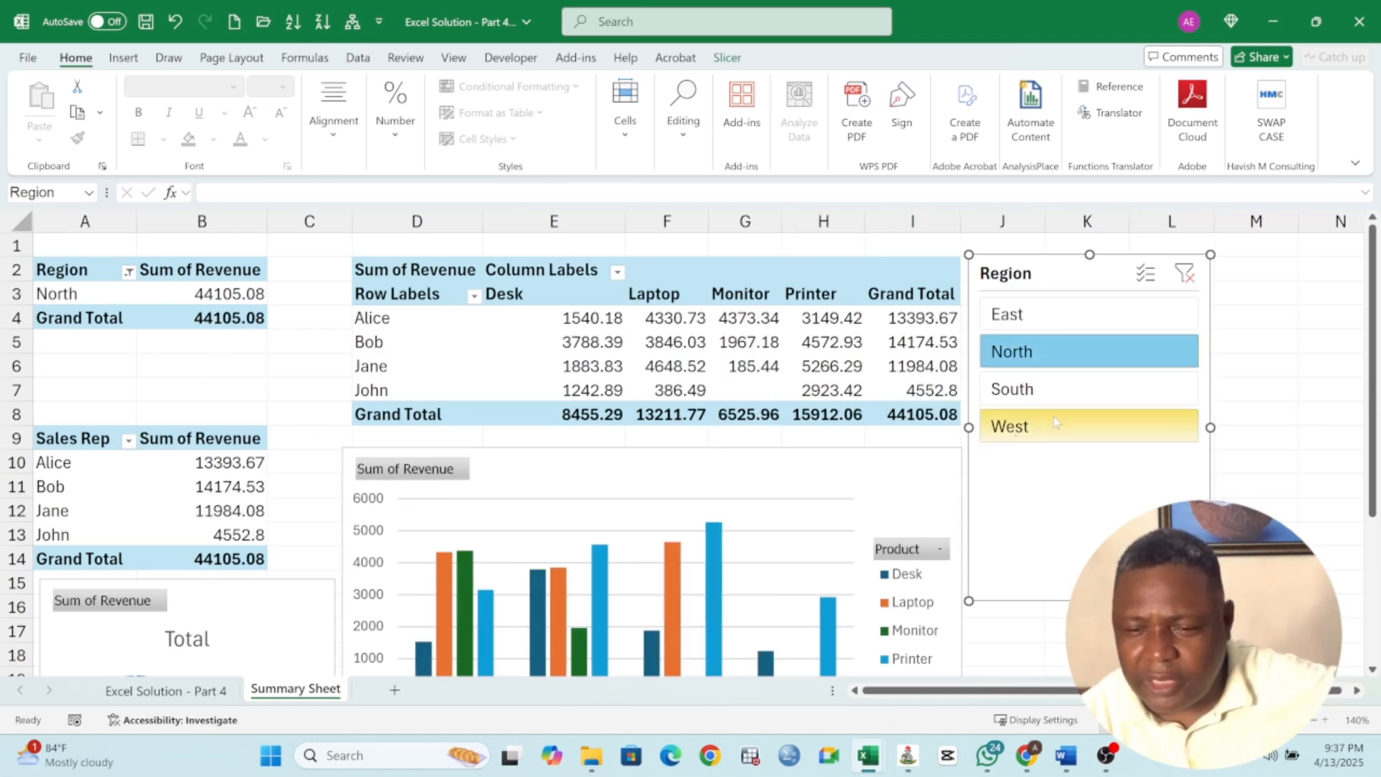
click(1014, 390)
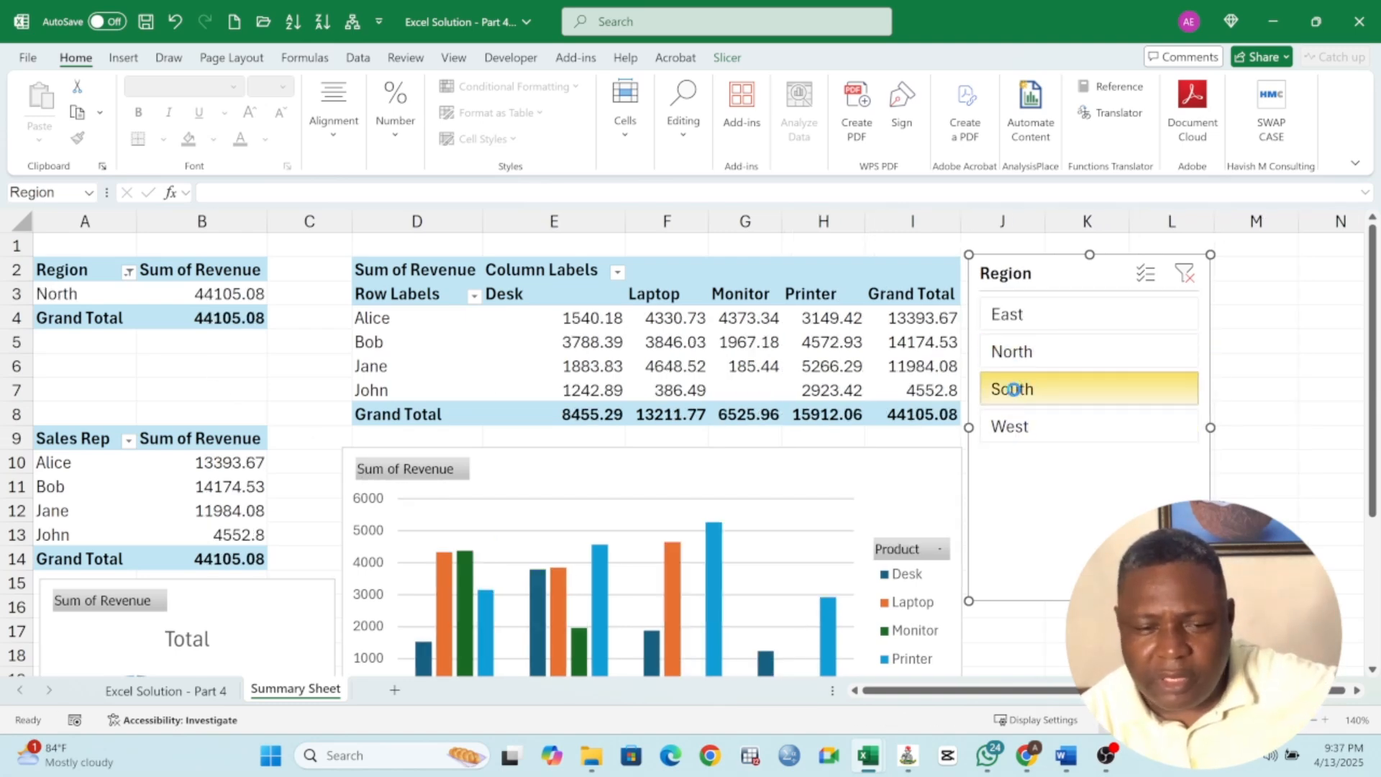
click(1025, 432)
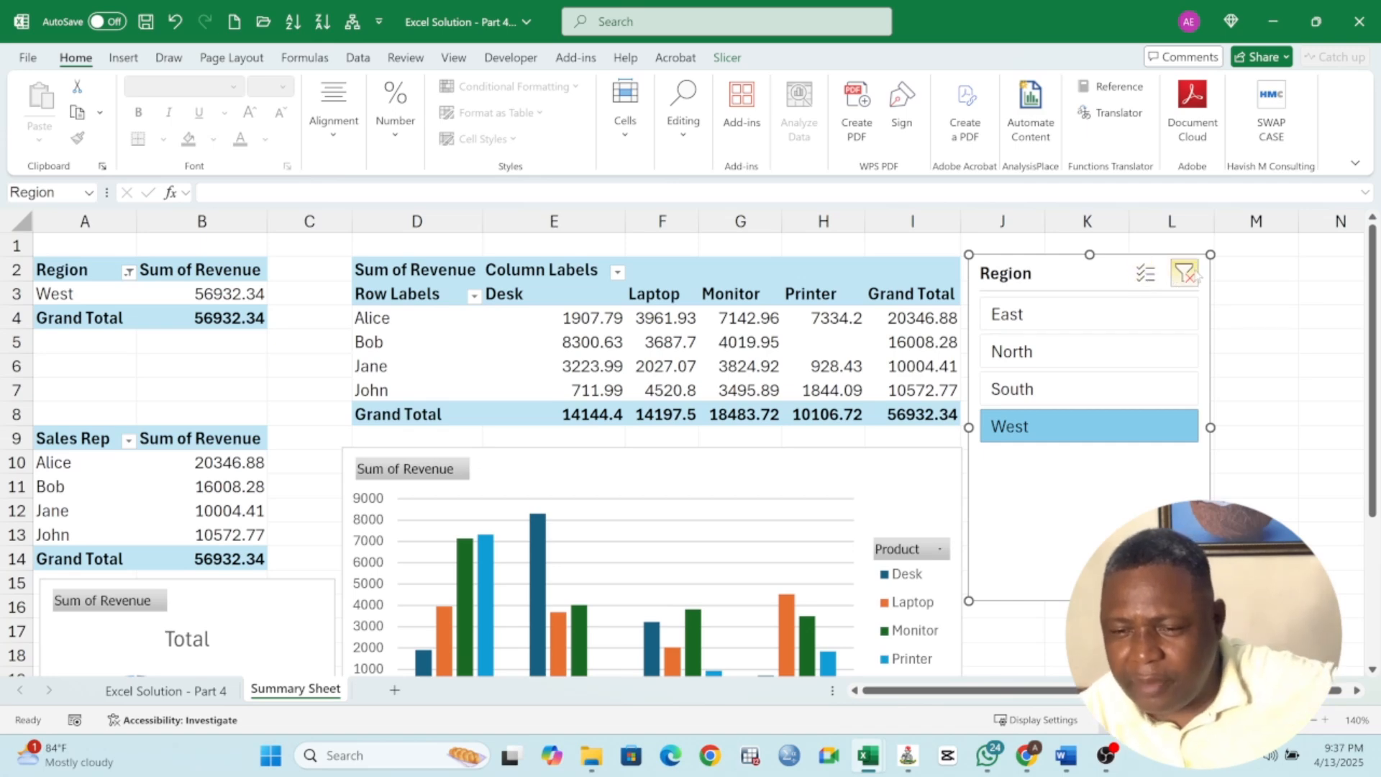
click(1146, 273)
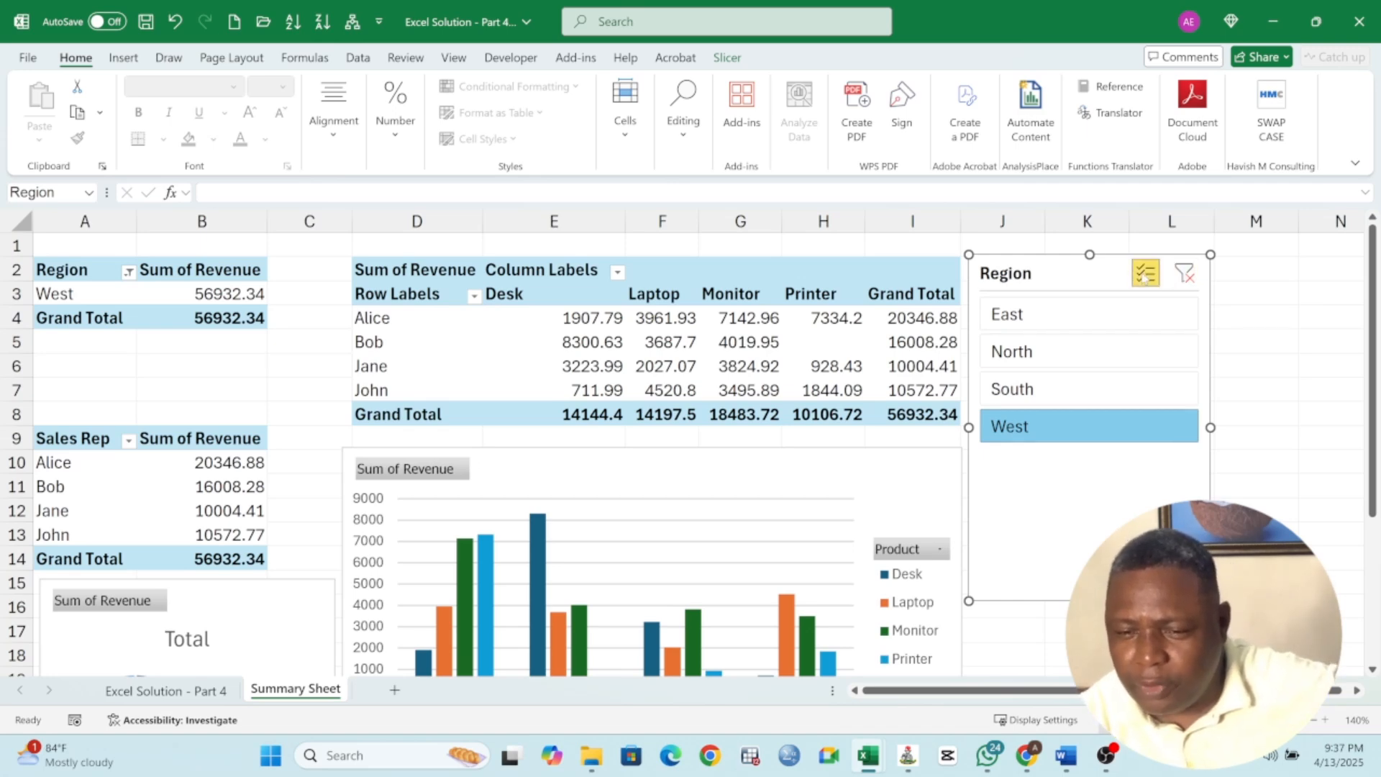
click(1036, 319)
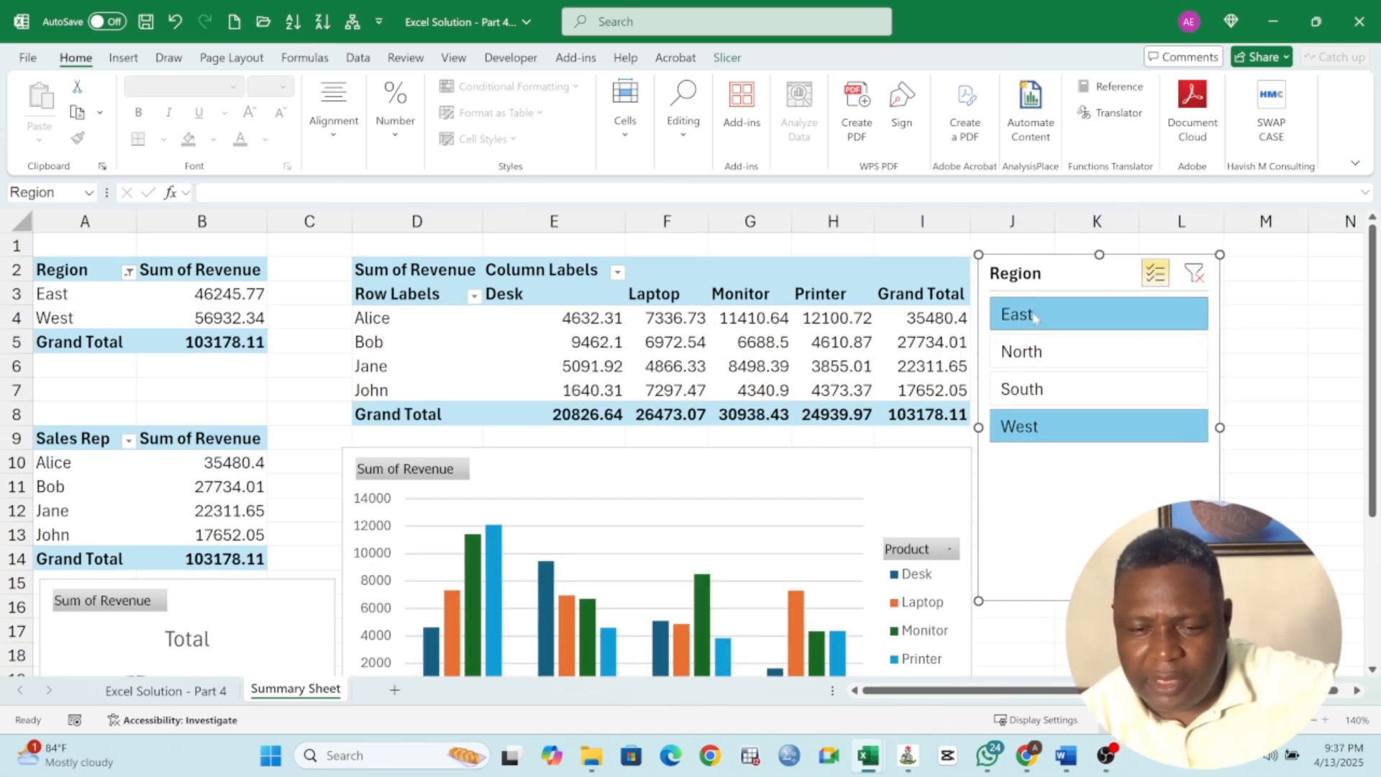
click(1196, 276)
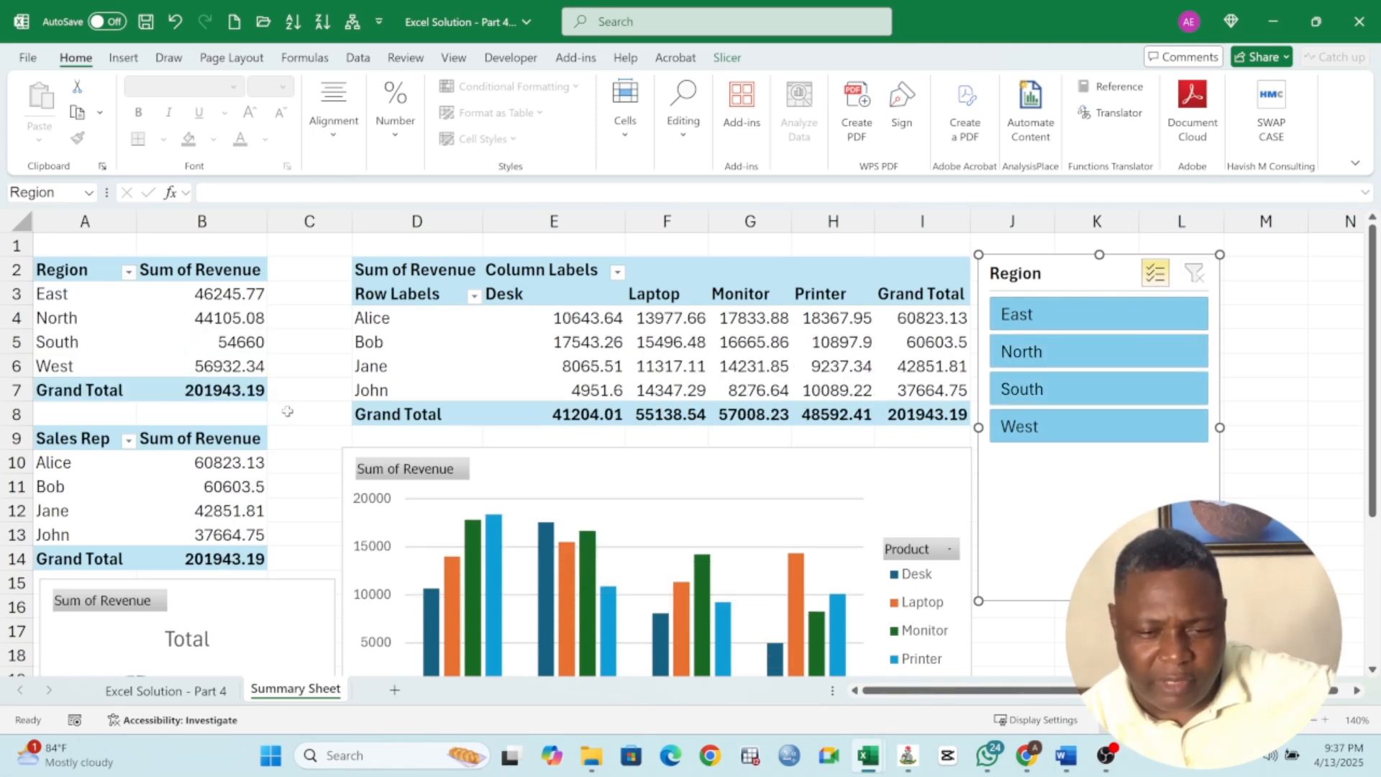
Review the charts on the summary sheet and re-check the instruction list on the data sheet
click(1289, 491)
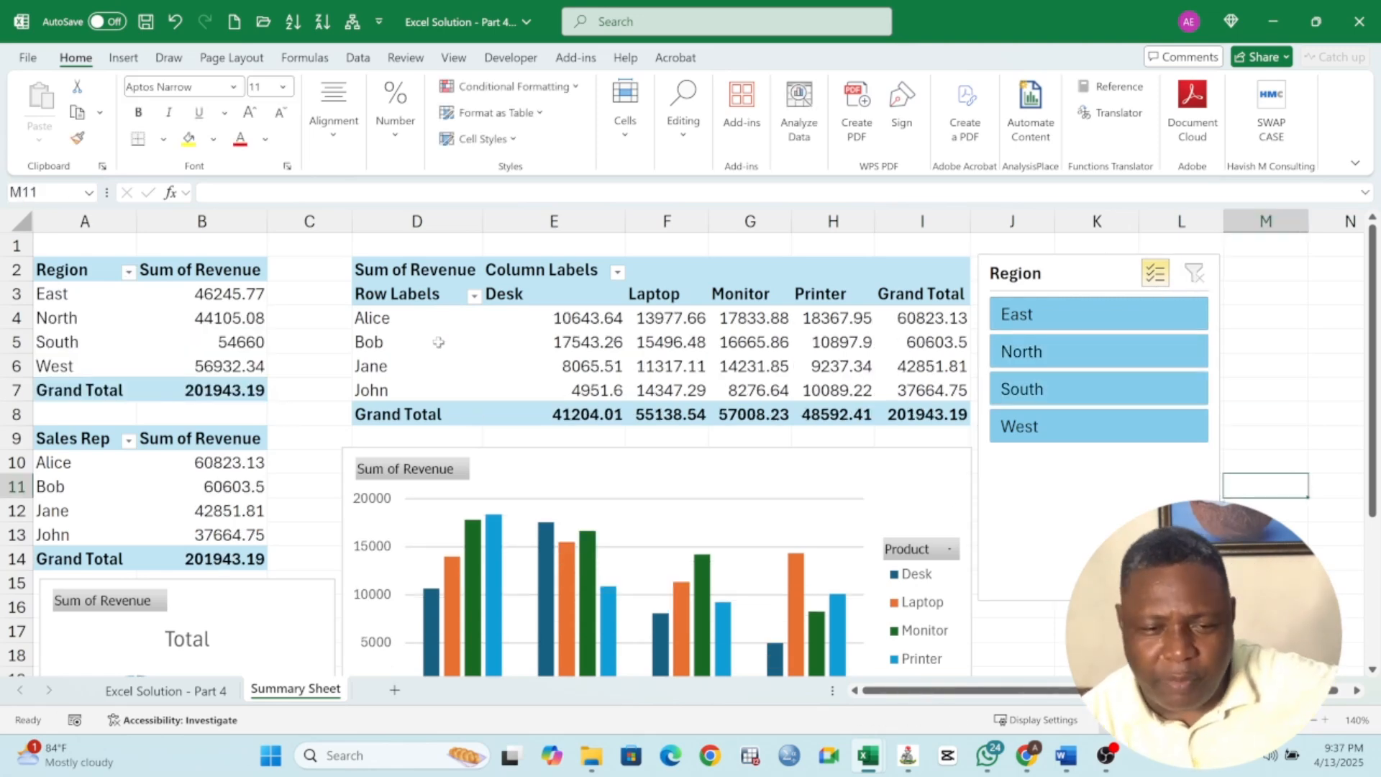
mouse_move(352, 222)
mouse_down()
mouse_move(314, 225)
mouse_move(338, 224)
mouse_up()
scroll(1007, 395, down, 3)
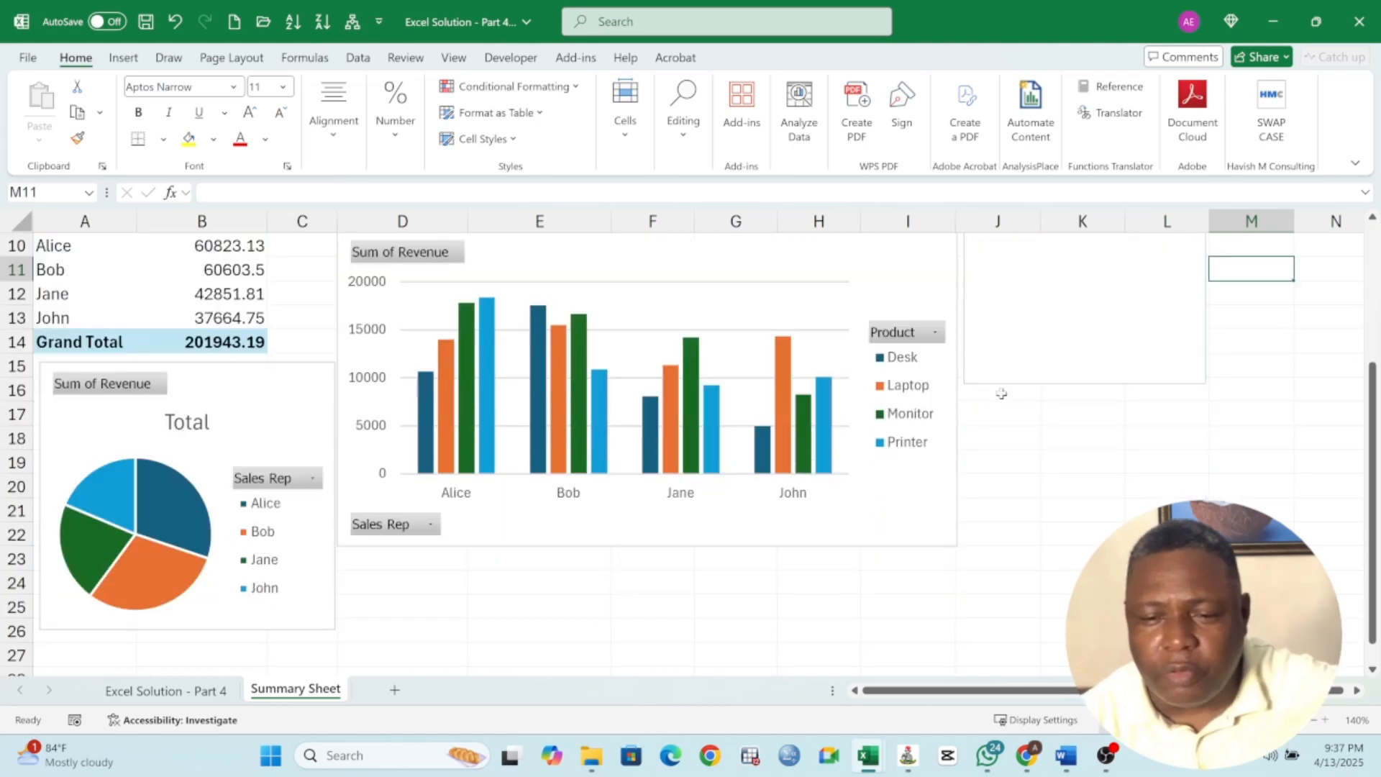
scroll(1053, 411, up, 3)
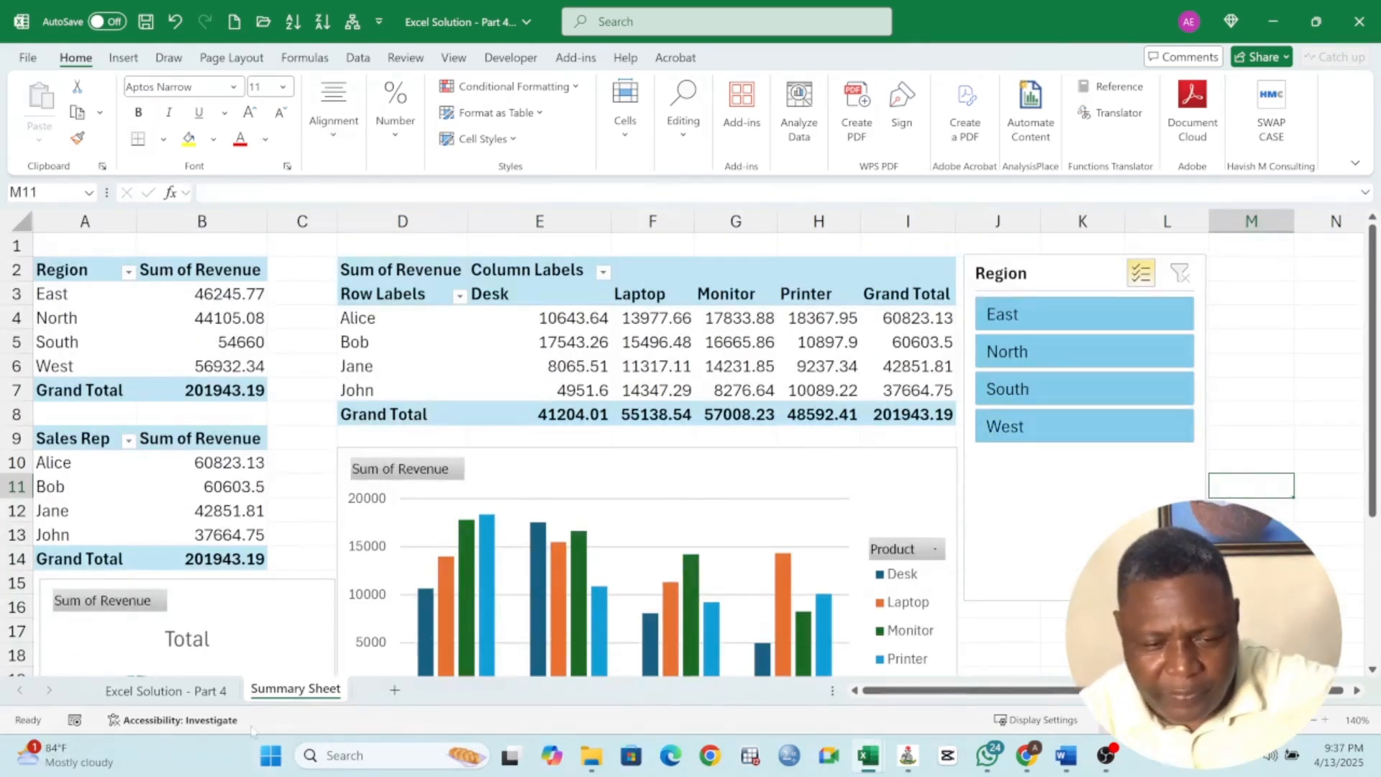
click(205, 695)
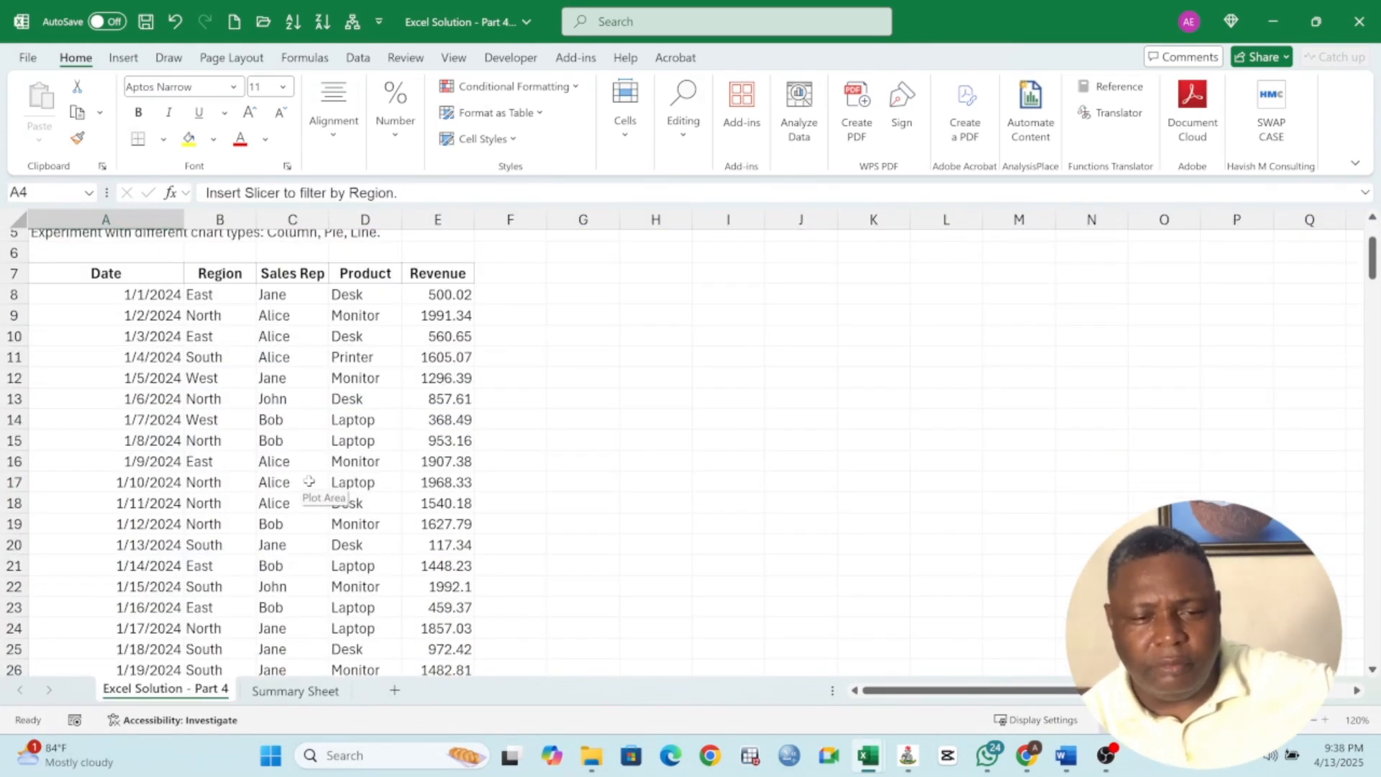
scroll(307, 477, up, 2)
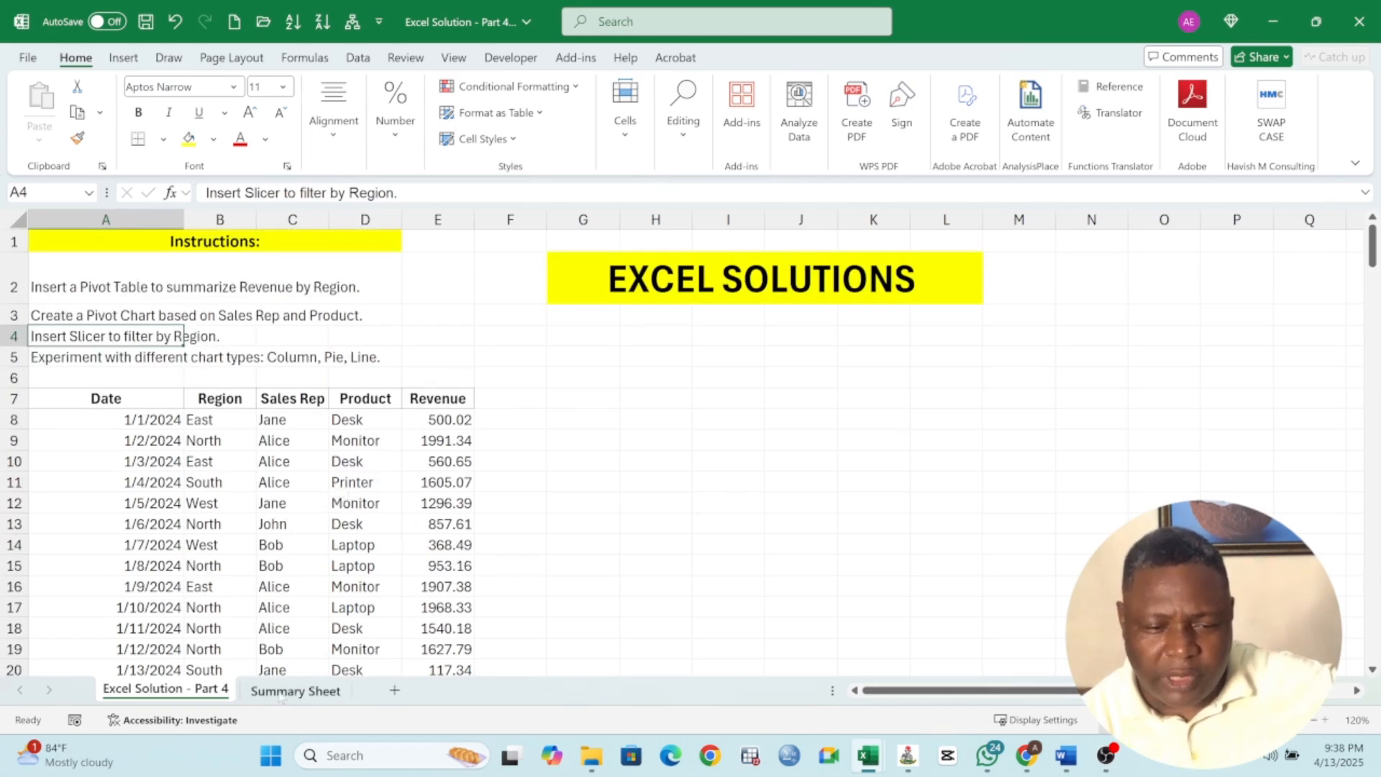
click(282, 692)
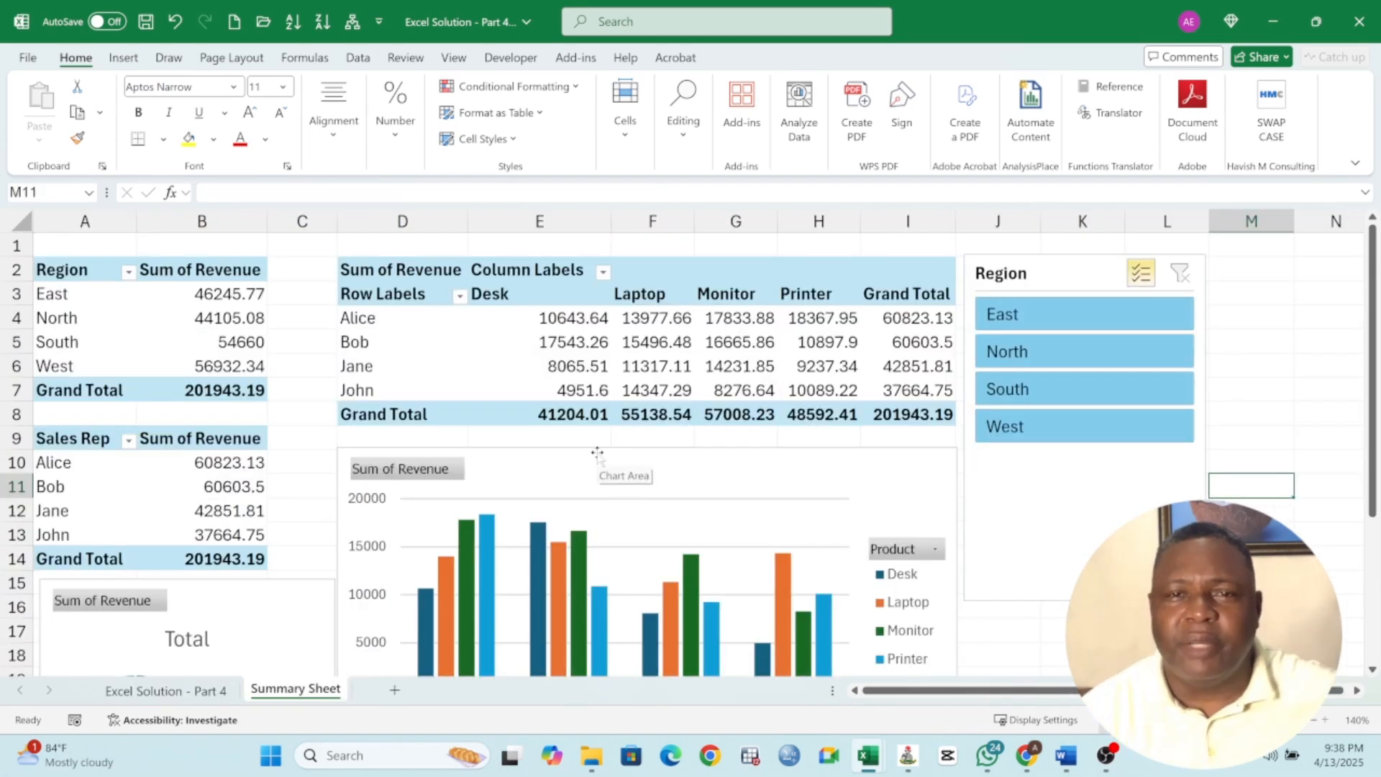